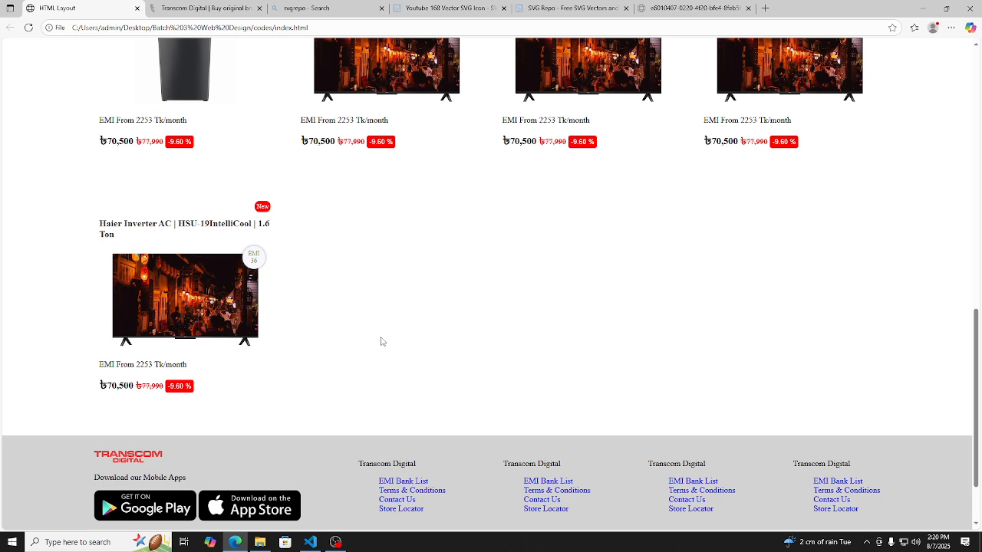
scroll(329, 369, up, 3)
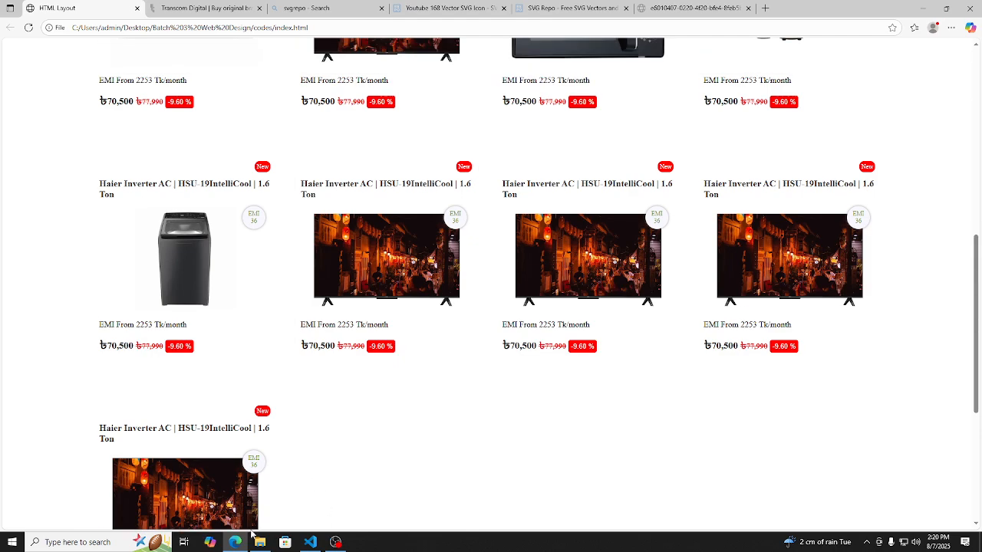
click(86, 541)
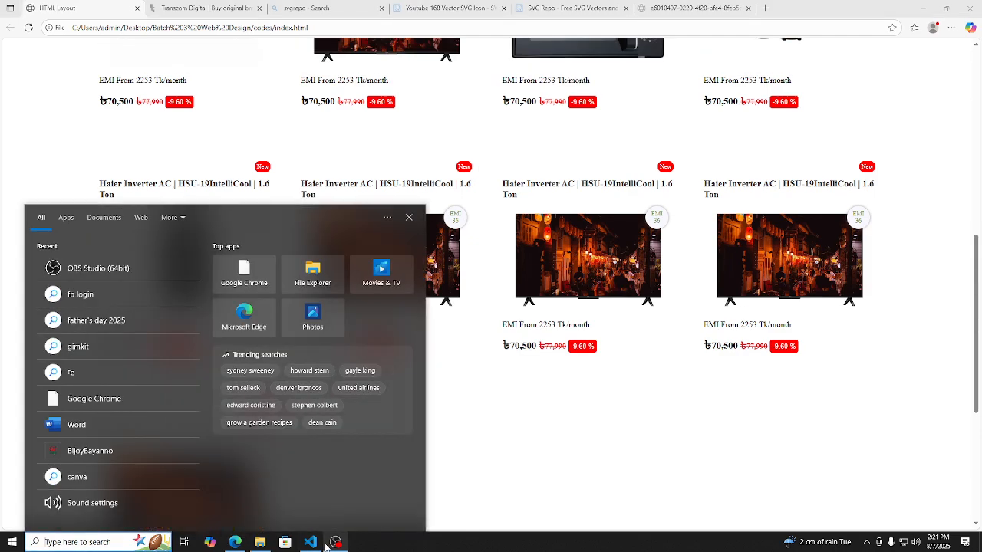
click(335, 544)
click(336, 543)
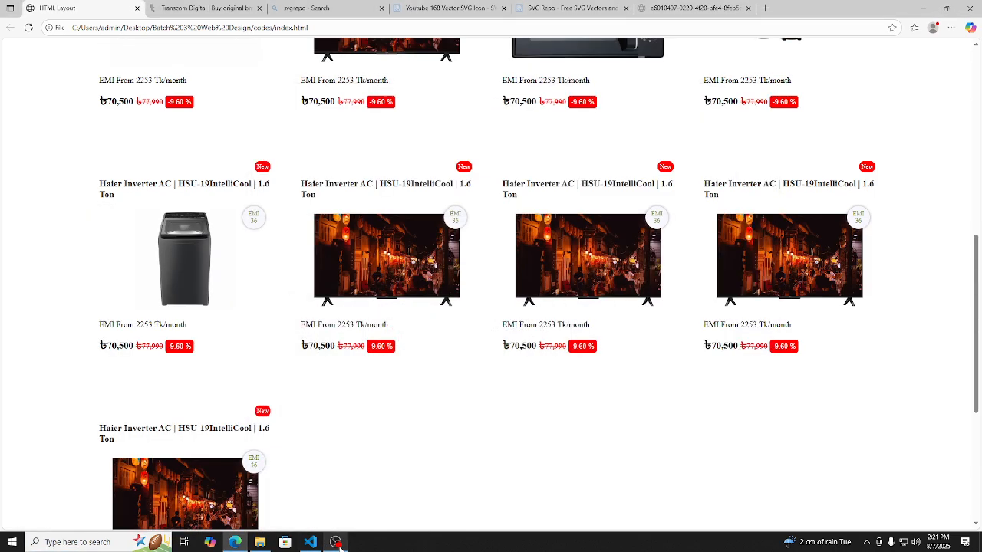
click(118, 546)
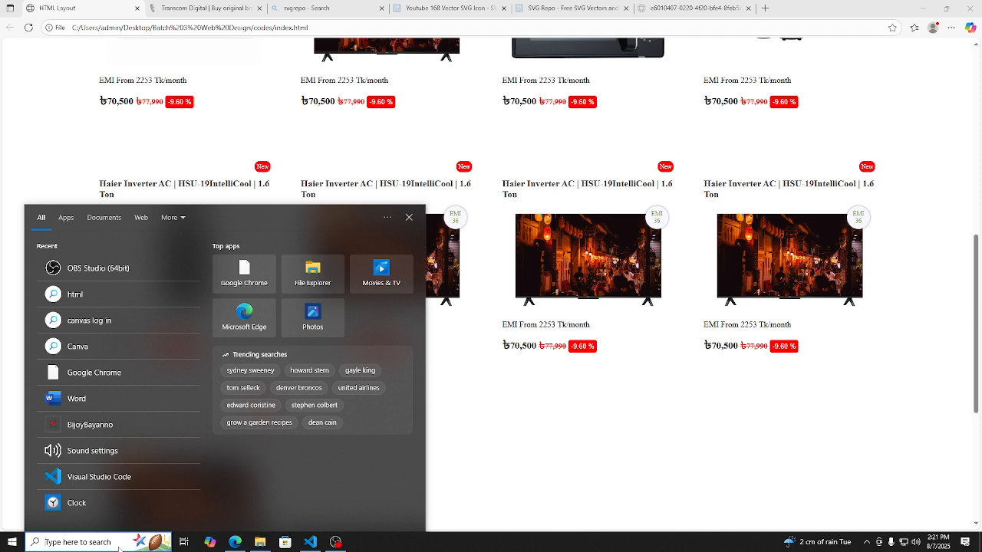
Switch to Google Chrome, choose the profile with the yellow flower picture, and open akabirit.com
click(921, 7)
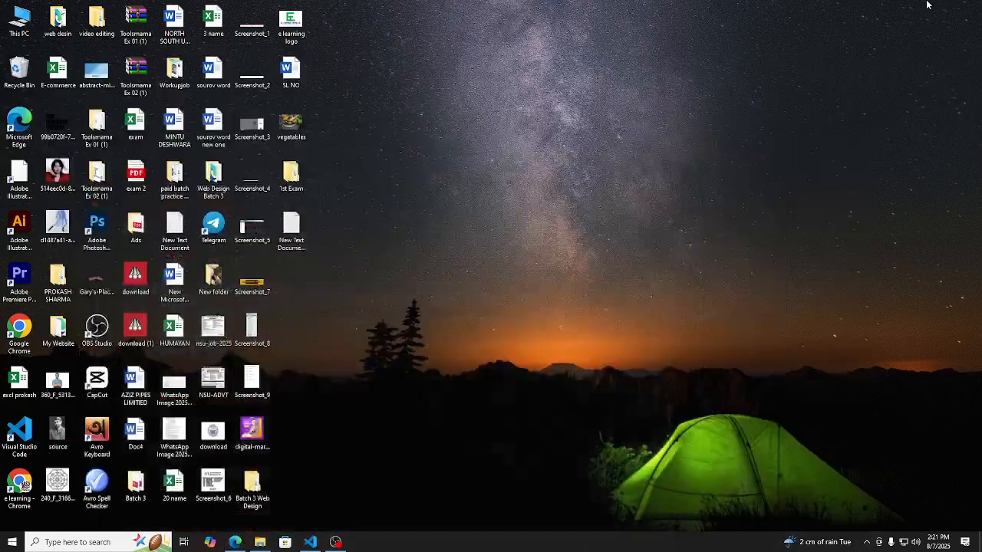
double_click(19, 329)
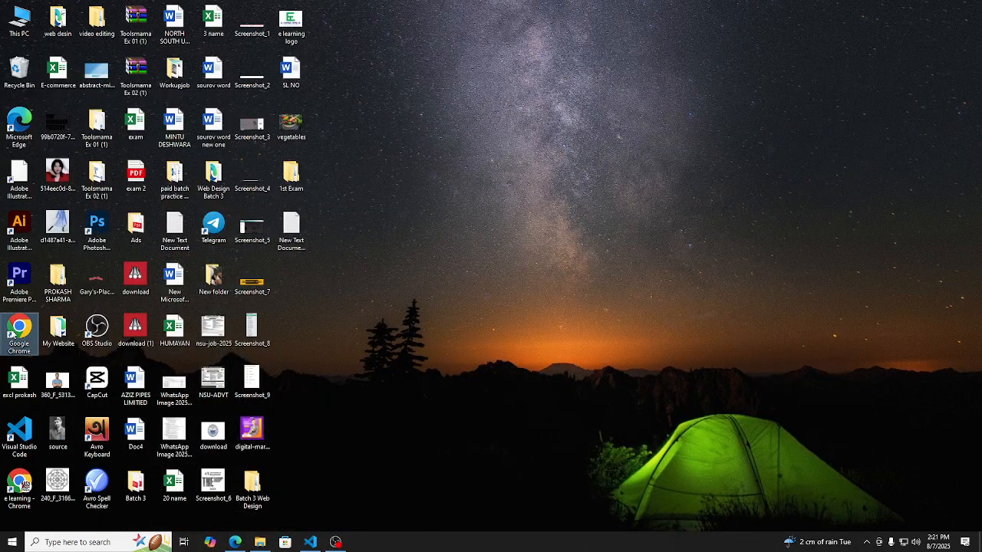
click(718, 69)
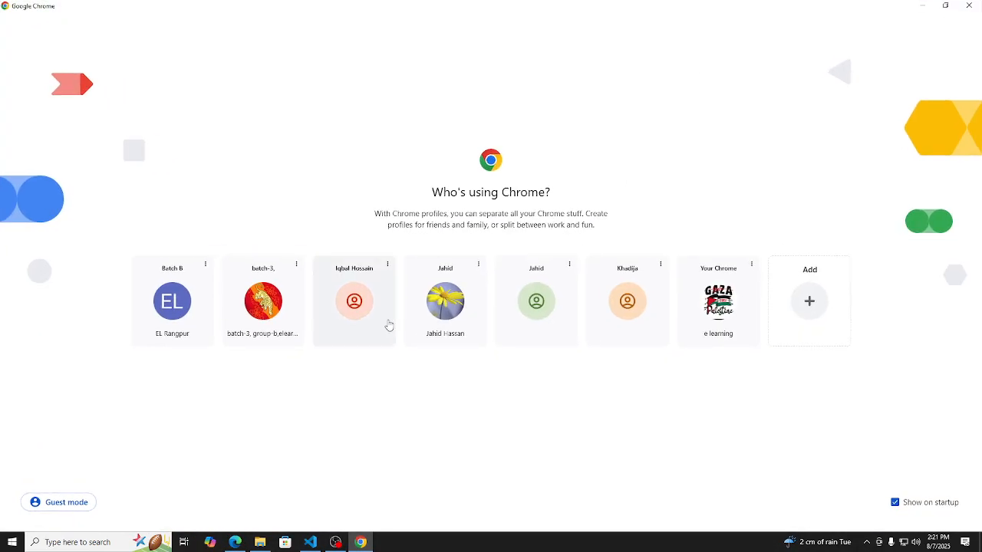
click(453, 269)
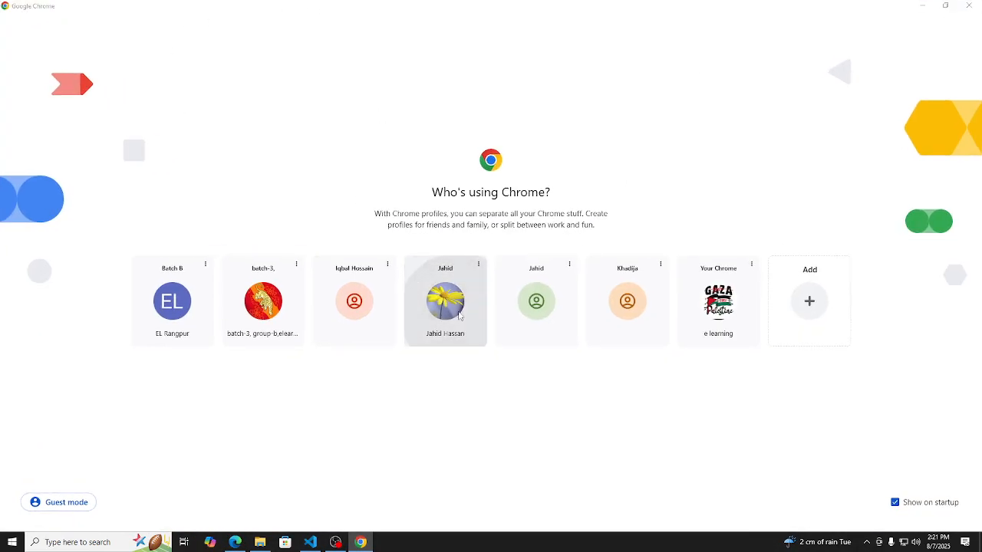
text(aka)
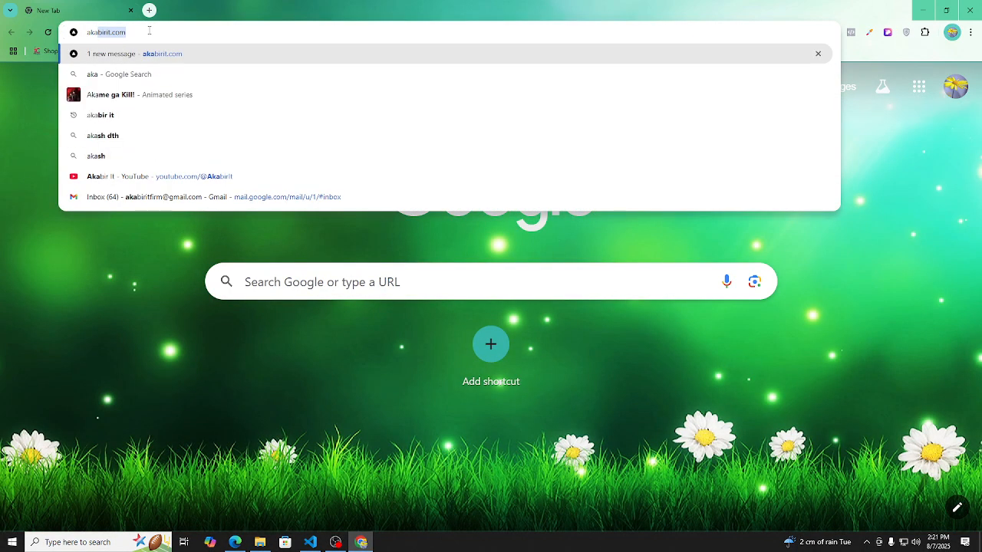
key(Return)
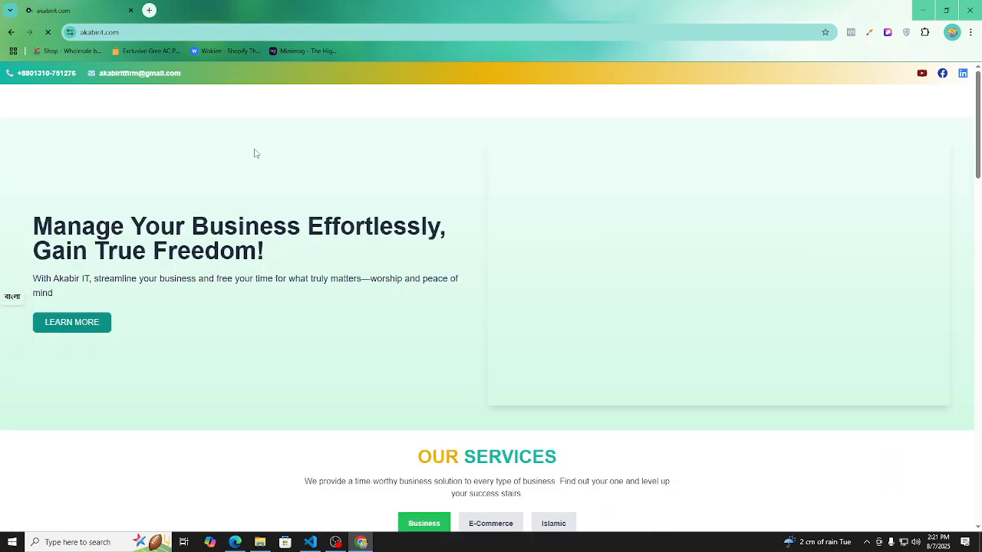
Look through the Akabir IT home page down to its contact section, and preview it in Bengali before returning to English
scroll(242, 114, down, 1)
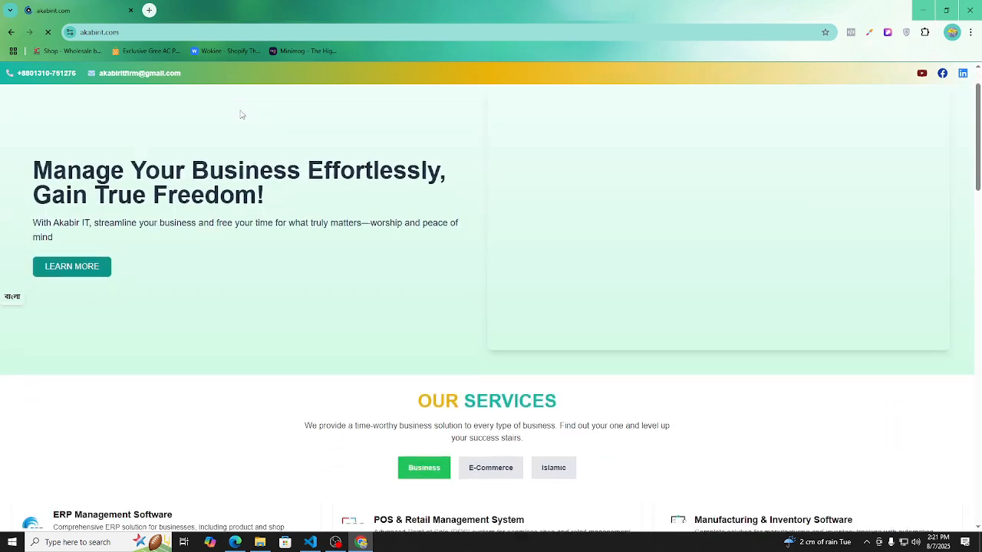
scroll(242, 114, down, 9)
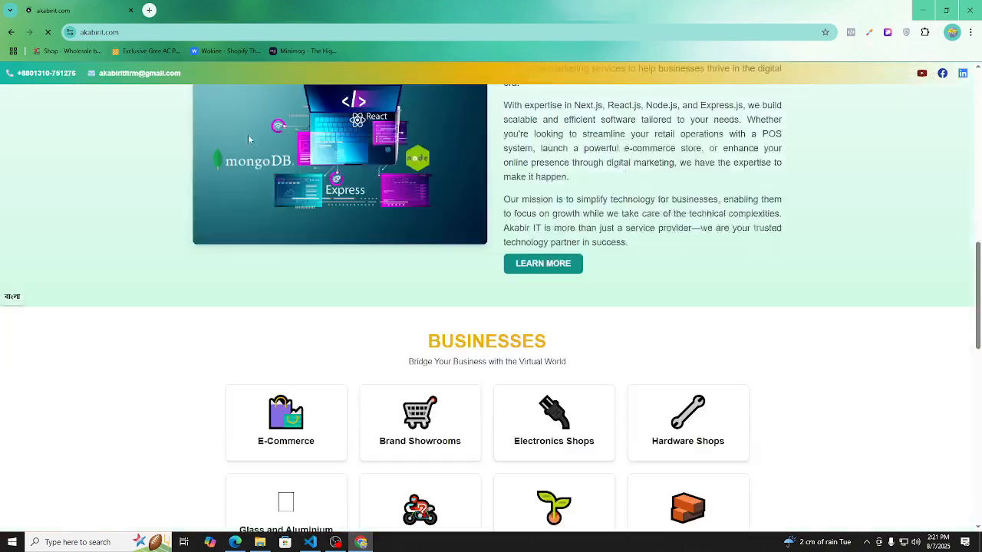
scroll(250, 146, down, 10)
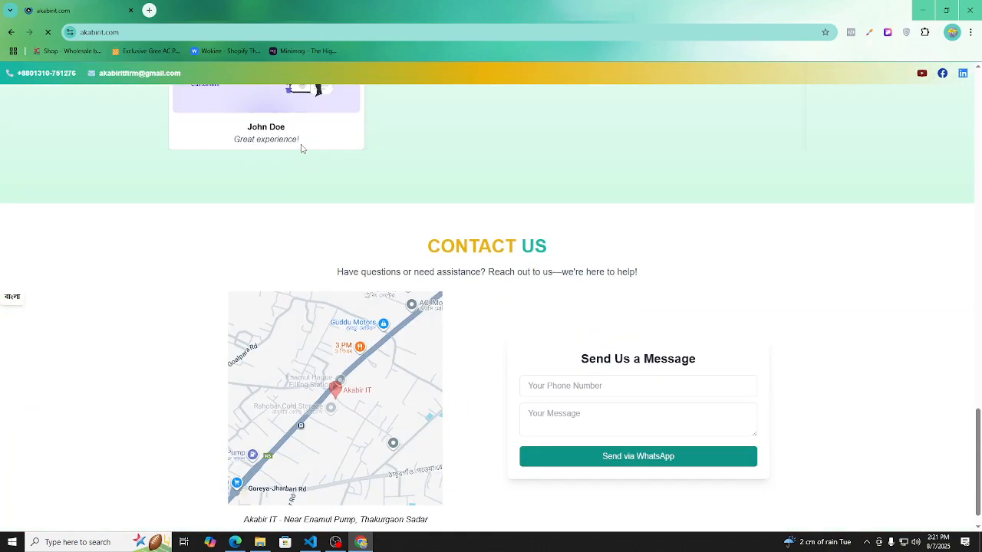
scroll(258, 175, up, 8)
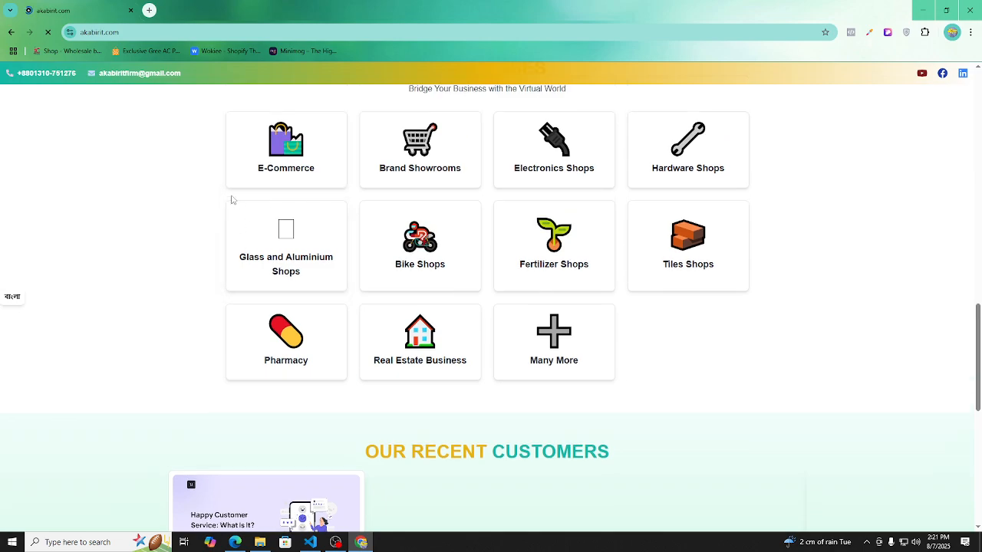
scroll(232, 199, up, 3)
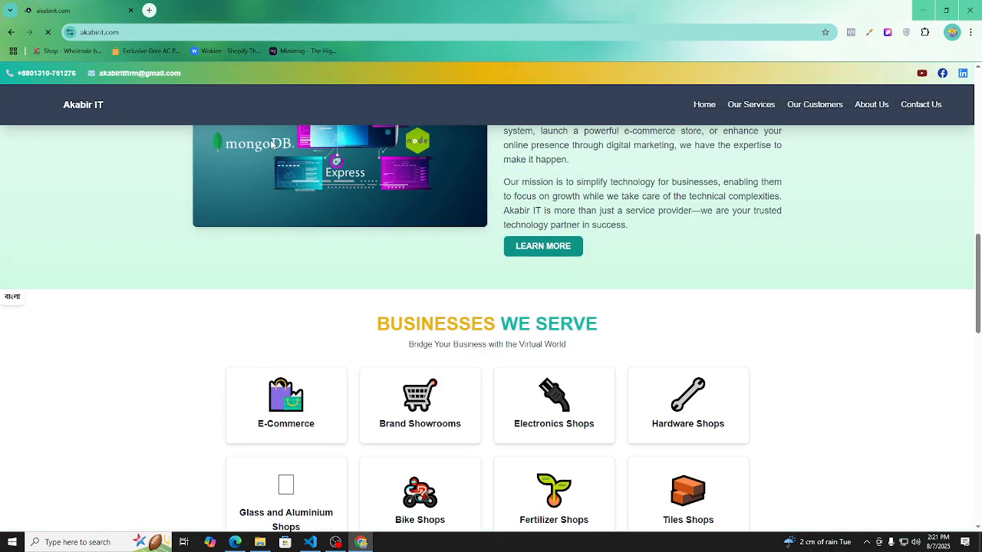
scroll(272, 143, up, 10)
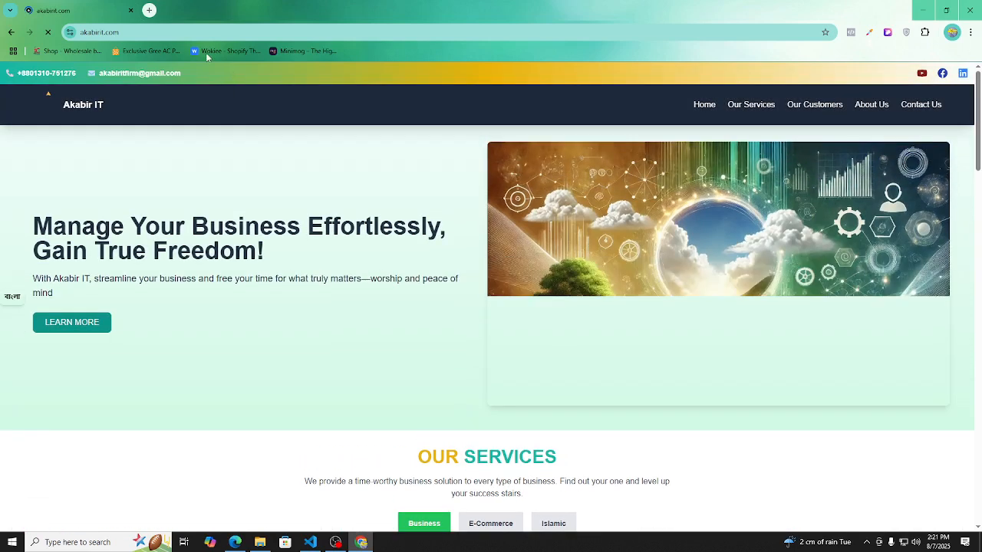
click(122, 32)
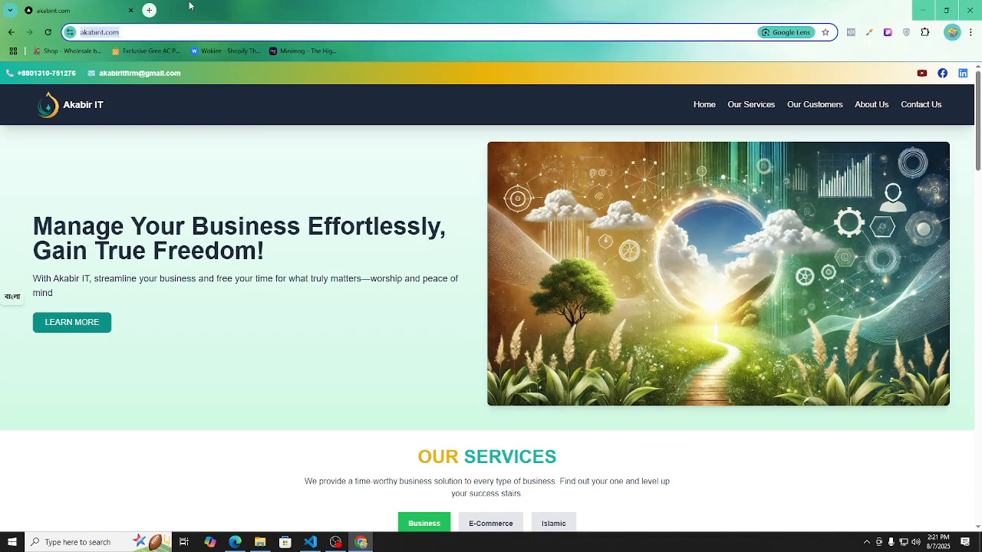
scroll(225, 139, down, 12)
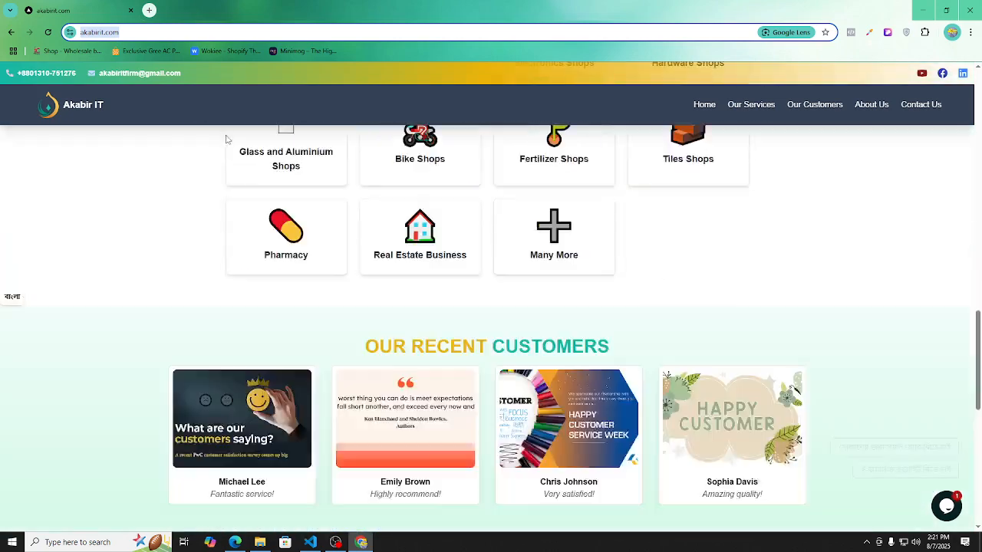
scroll(226, 139, down, 3)
scroll(46, 254, down, 4)
scroll(27, 236, up, 2)
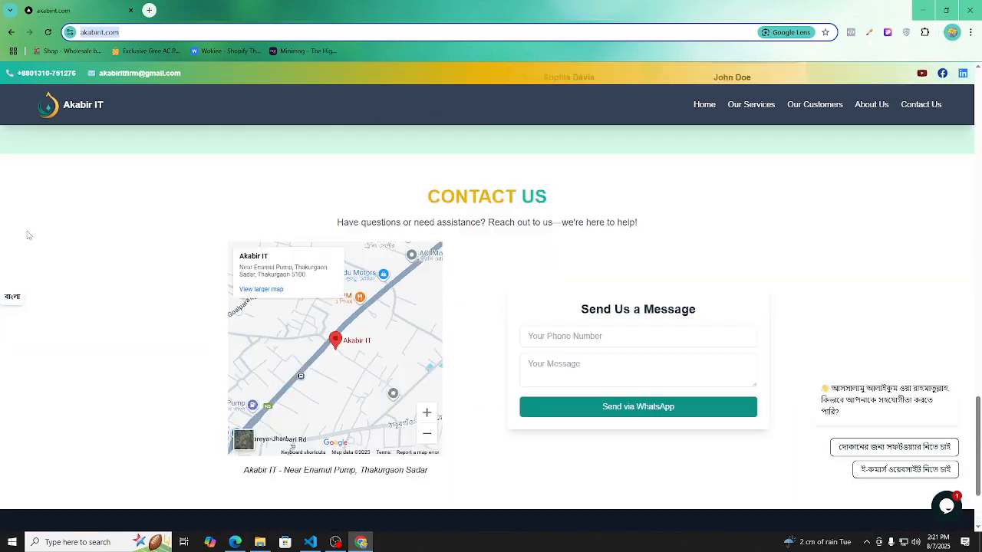
scroll(28, 235, up, 15)
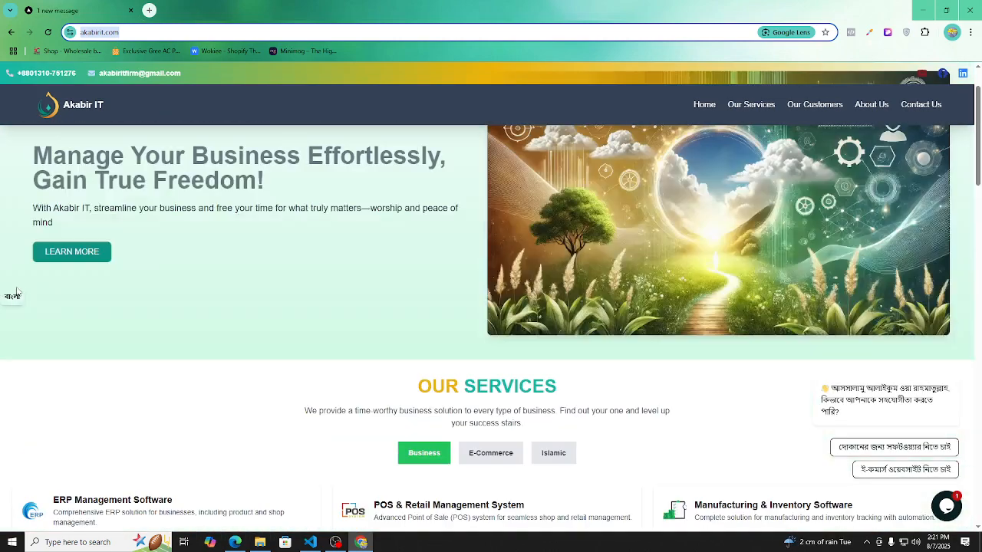
click(14, 299)
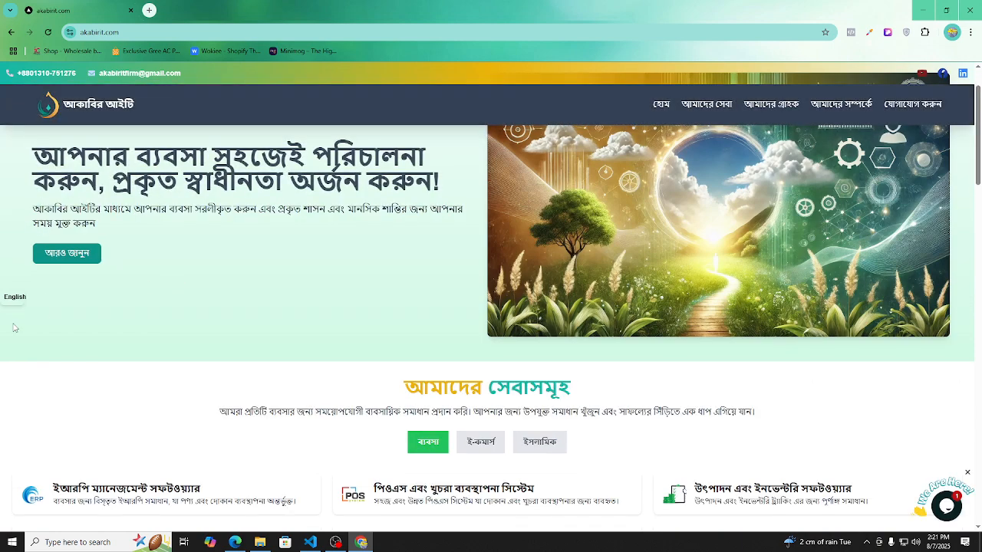
click(15, 297)
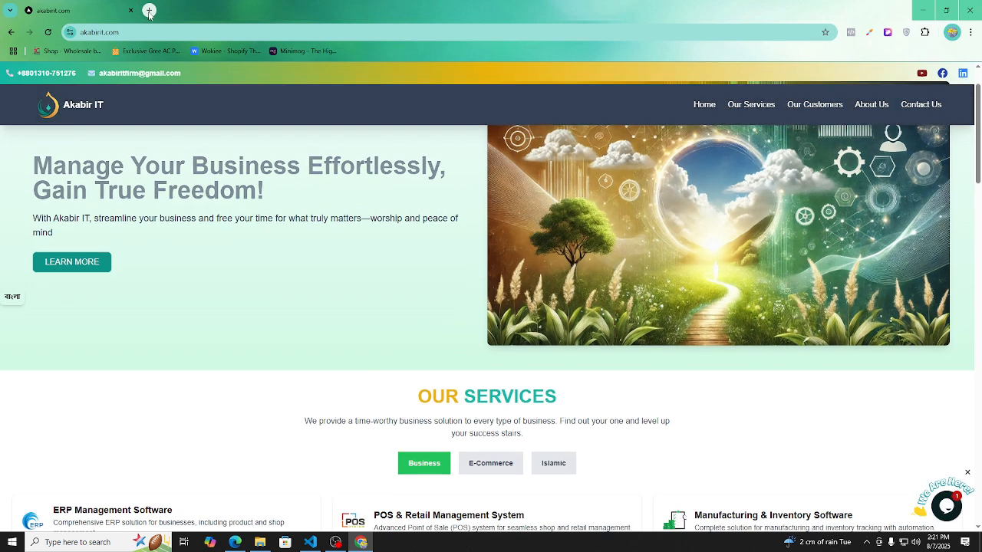
Search Google for netlify in a new tab and open the official Netlify website
click(150, 11)
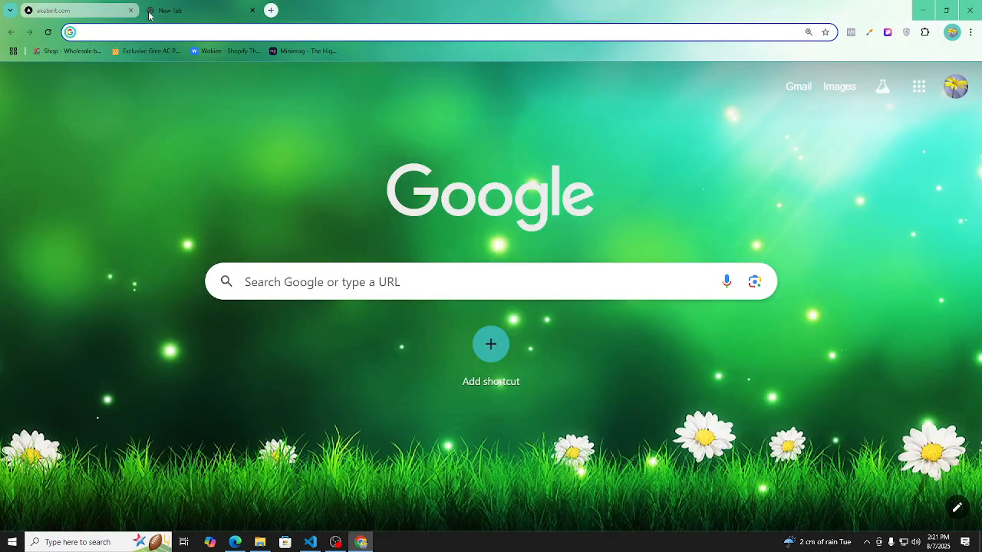
text(net\)
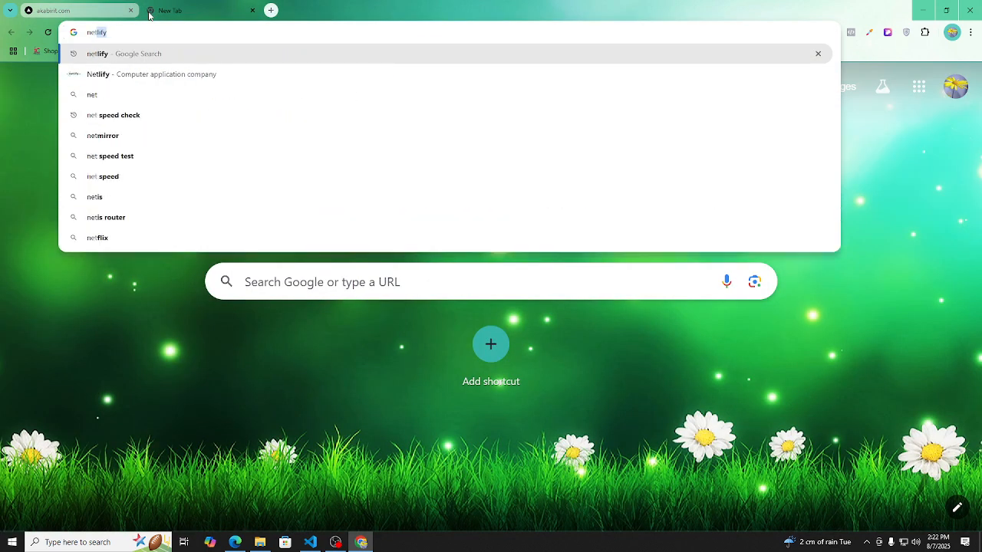
key(BackSpace)
key(BackSpace)
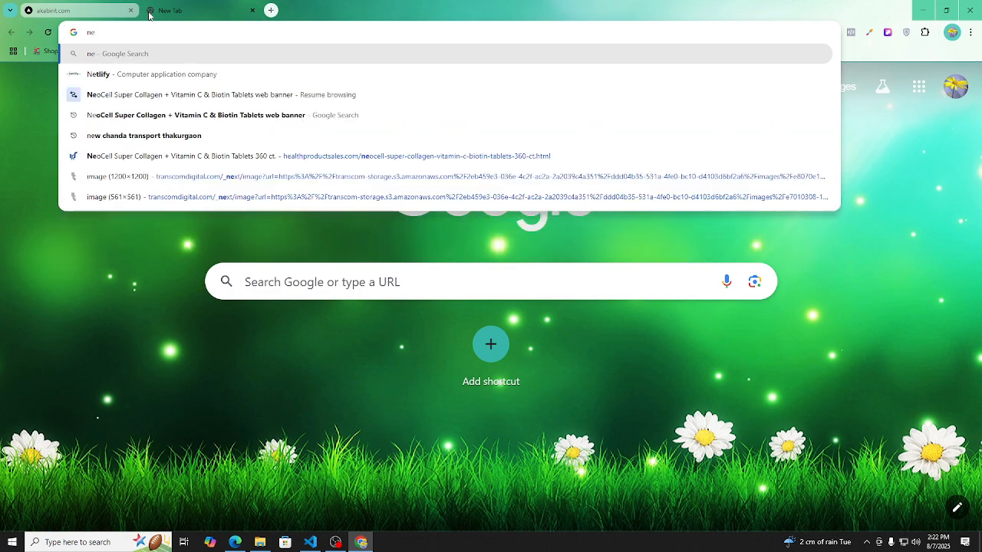
text(tf)
key(BackSpace)
key(BackSpace)
key(BackSpace)
key(BackSpace)
text(ne)
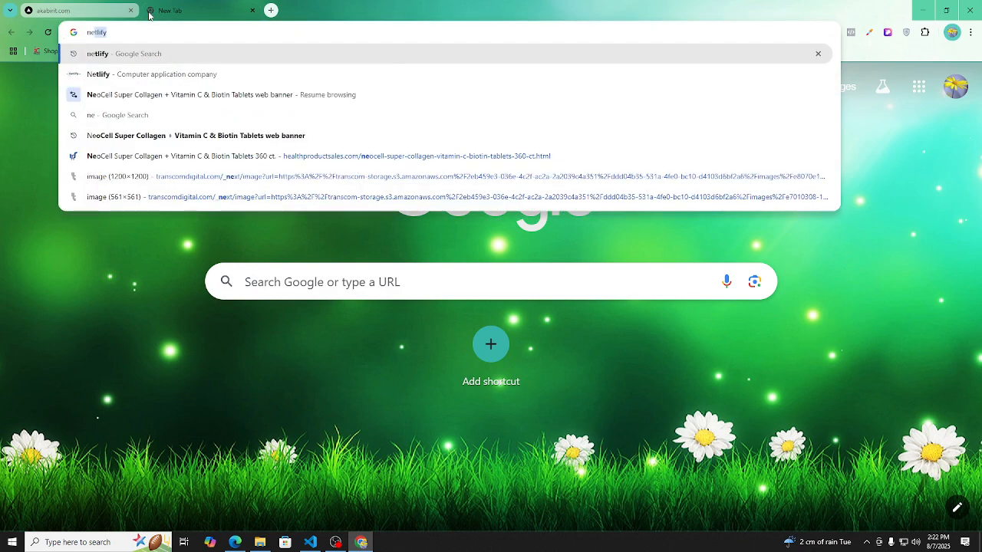
key(Return)
click(220, 208)
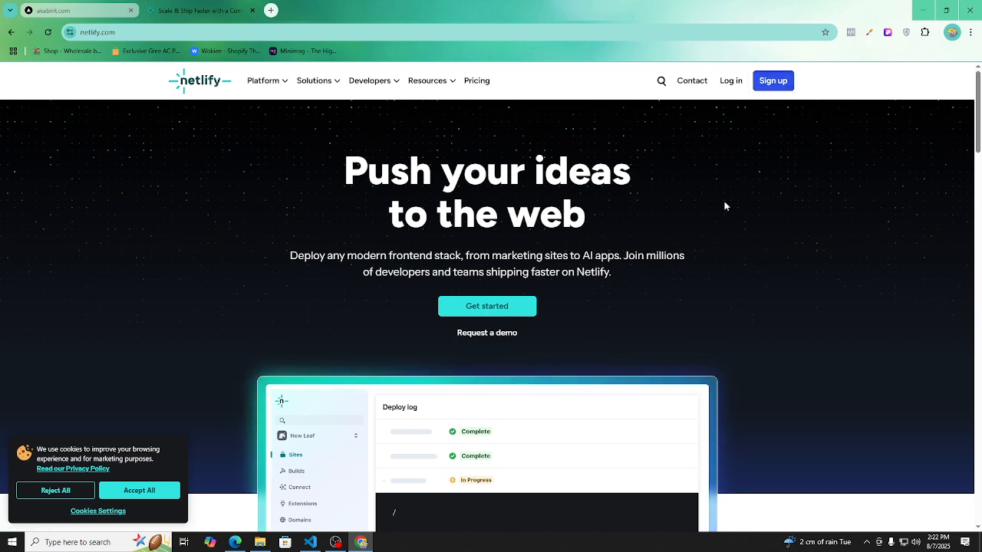
Try to log in to Netlify with the GitHub account
click(729, 89)
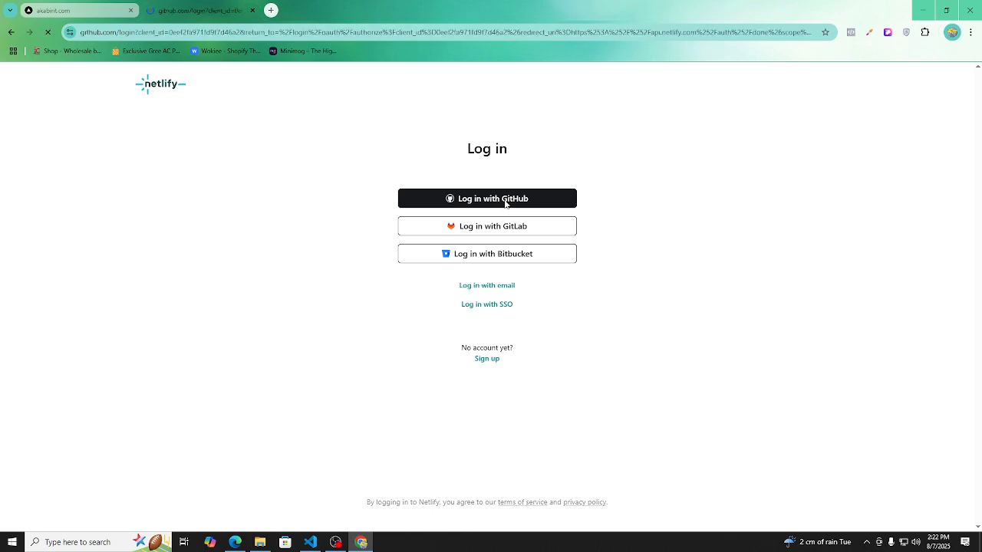
click(478, 277)
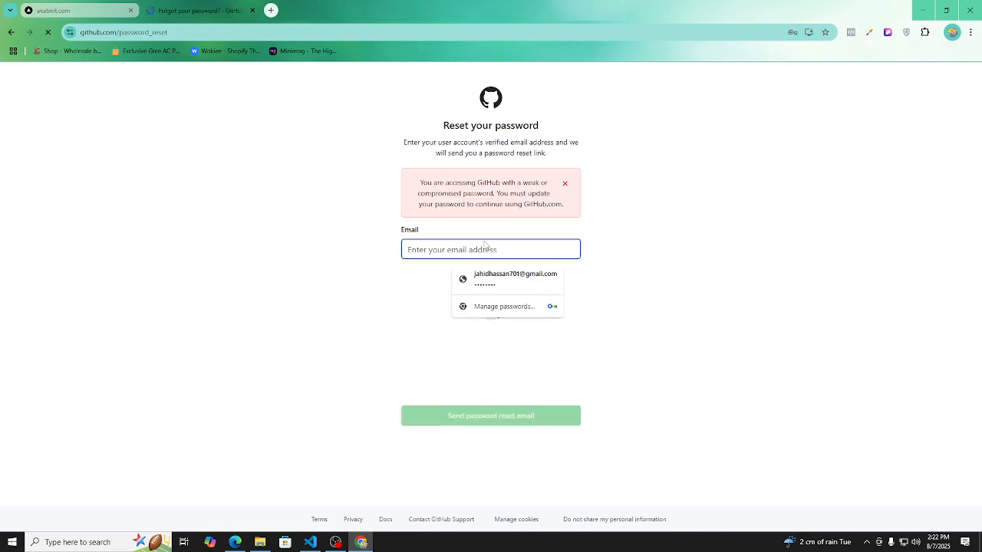
Fill in the account's email address in GitHub's password reset form using the saved suggestion
scroll(600, 320, down, 2)
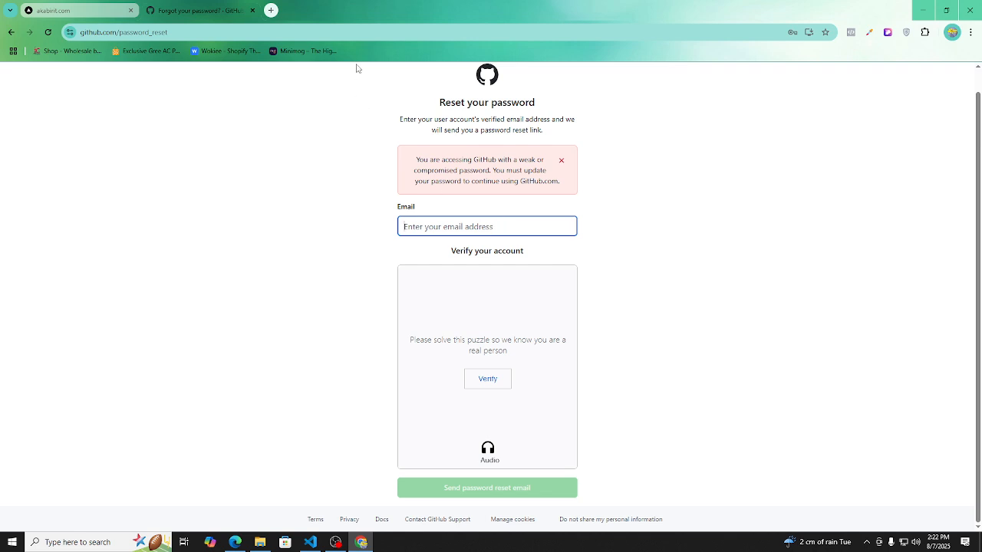
click(445, 228)
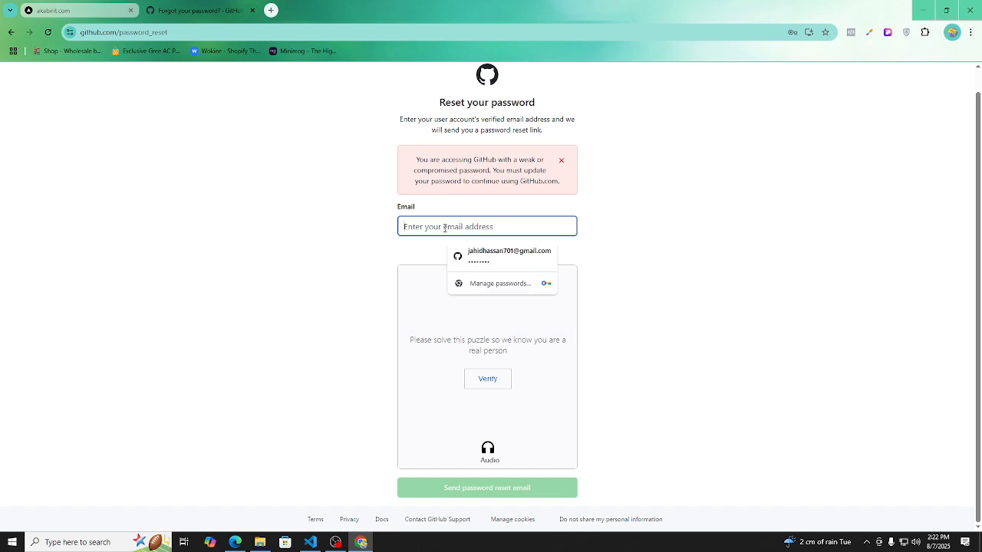
click(499, 255)
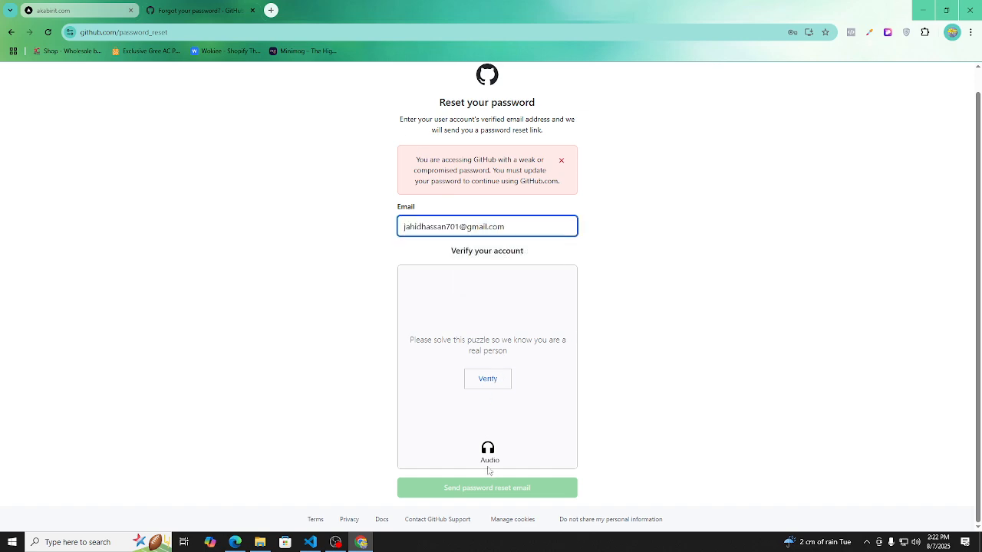
Start the account verification puzzle, rotate the pink car to face the way the hand points, and submit the answer
click(490, 380)
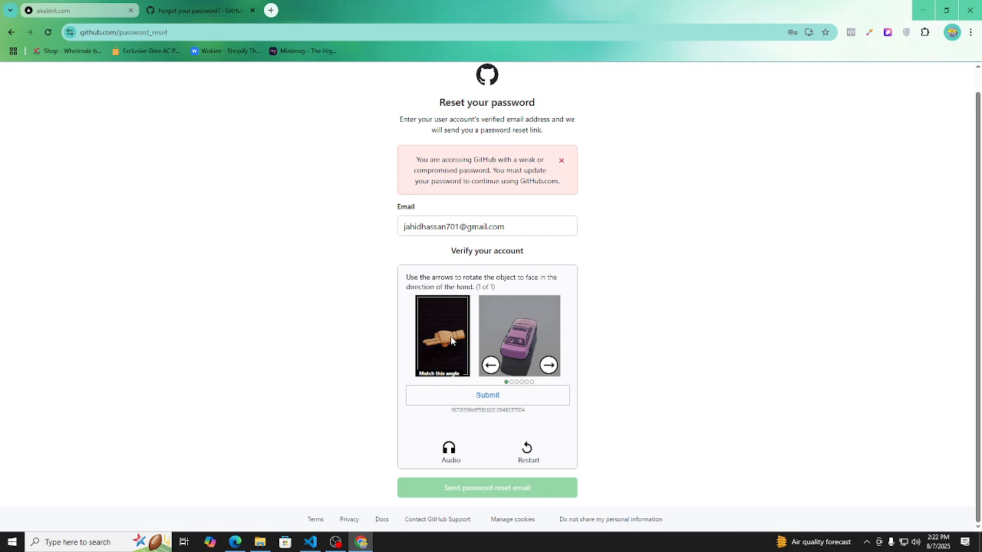
click(549, 366)
click(550, 366)
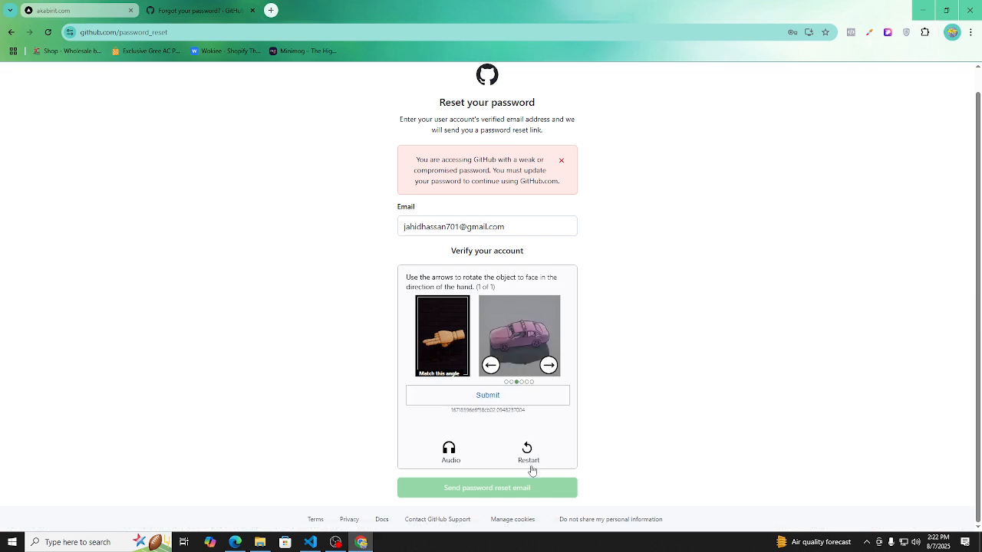
click(494, 399)
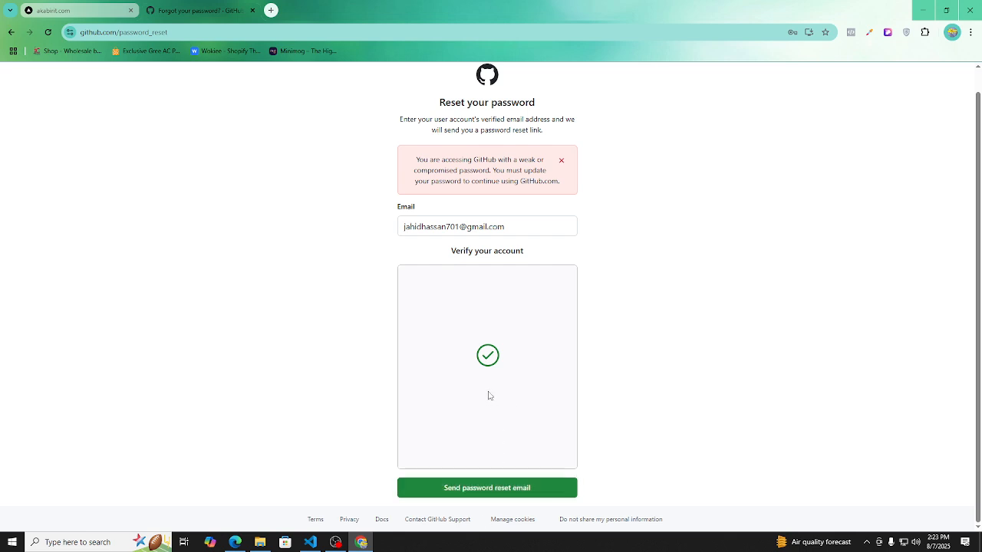
Dismiss the weak password warning and return from the password reset form to the GitHub sign-in page for Netlify Auth
scroll(500, 306, up, 1)
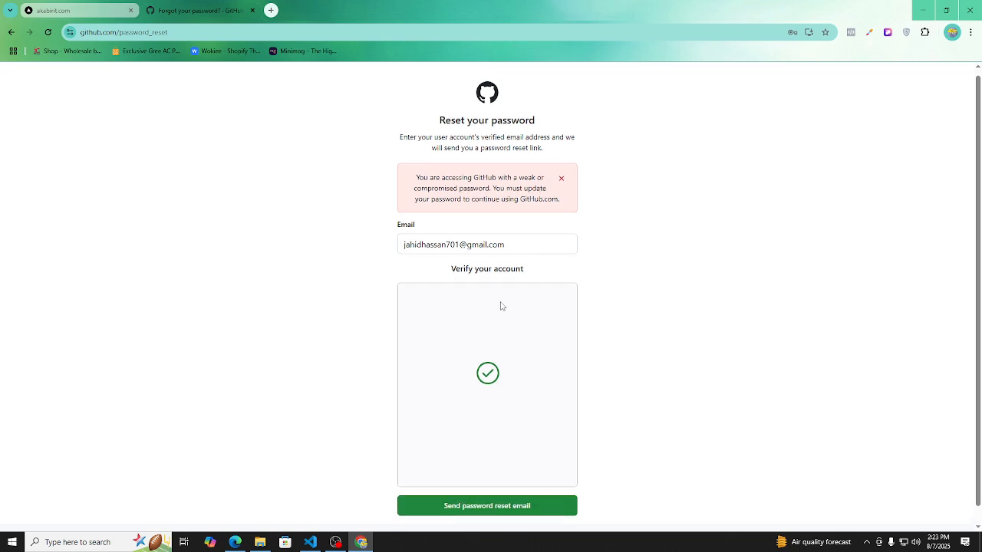
click(563, 185)
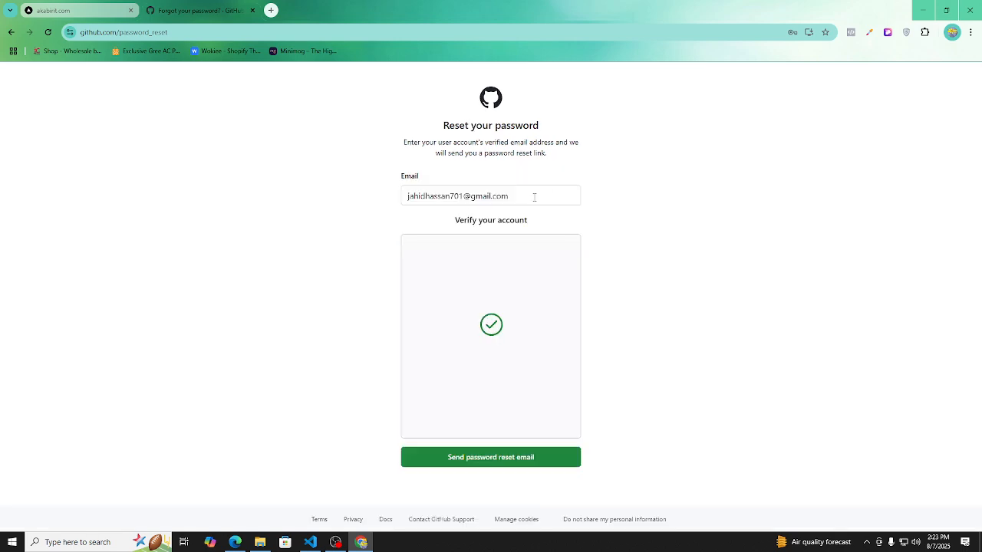
click(10, 32)
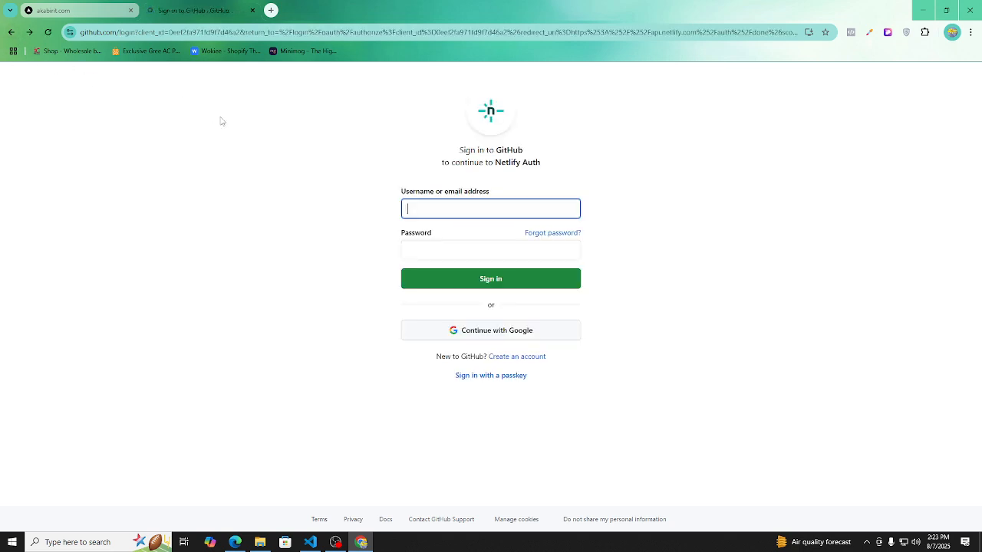
Sign in to GitHub with the owner's Google account and link that account as a new sign-in method
click(522, 335)
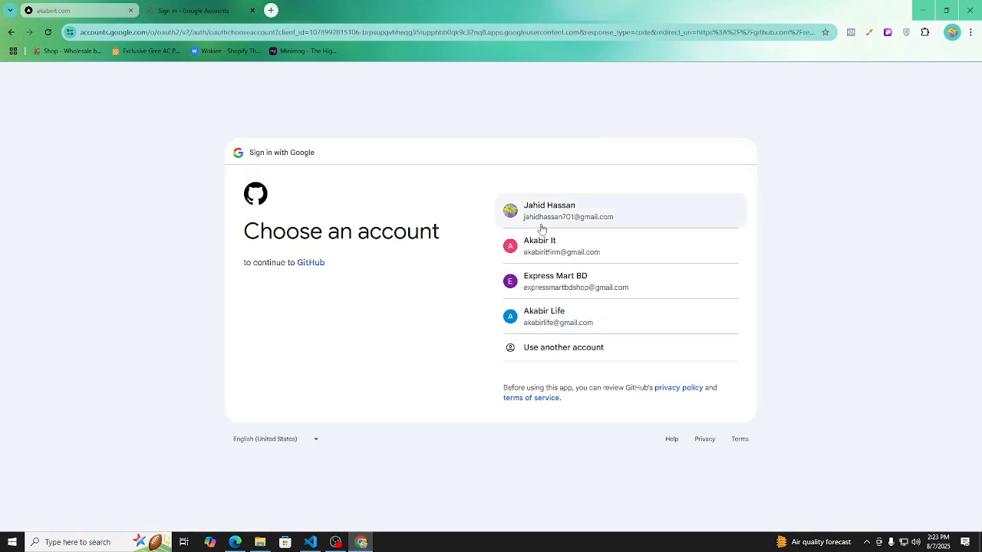
click(541, 226)
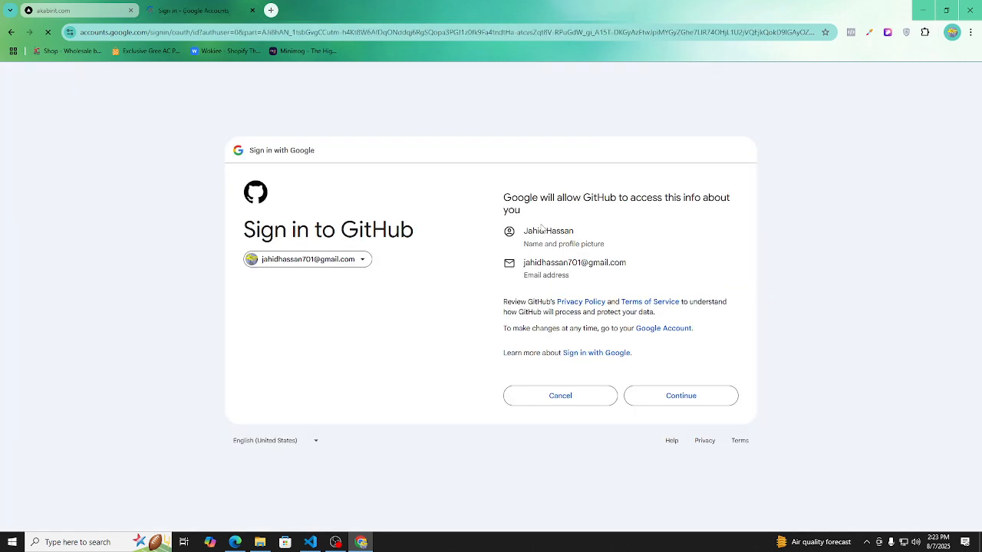
click(690, 396)
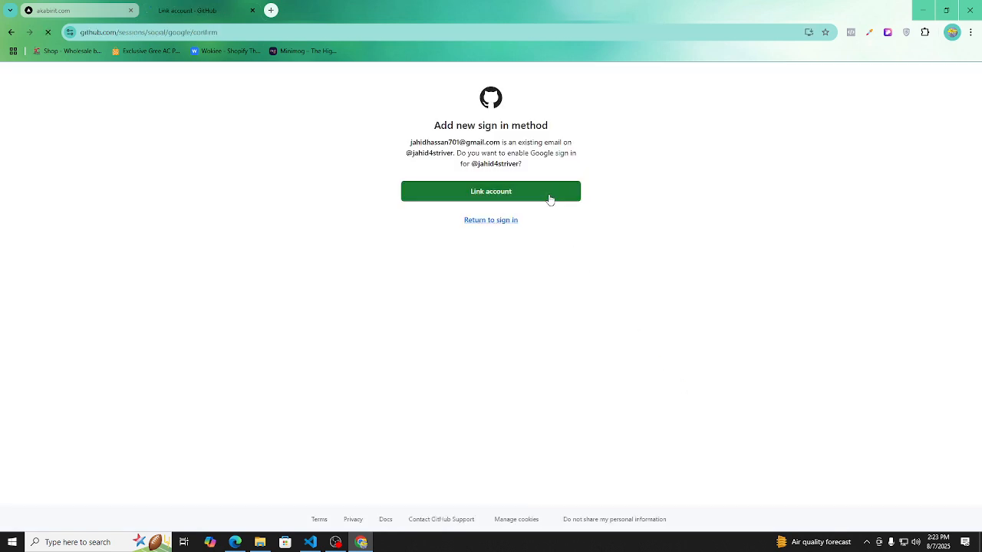
click(550, 195)
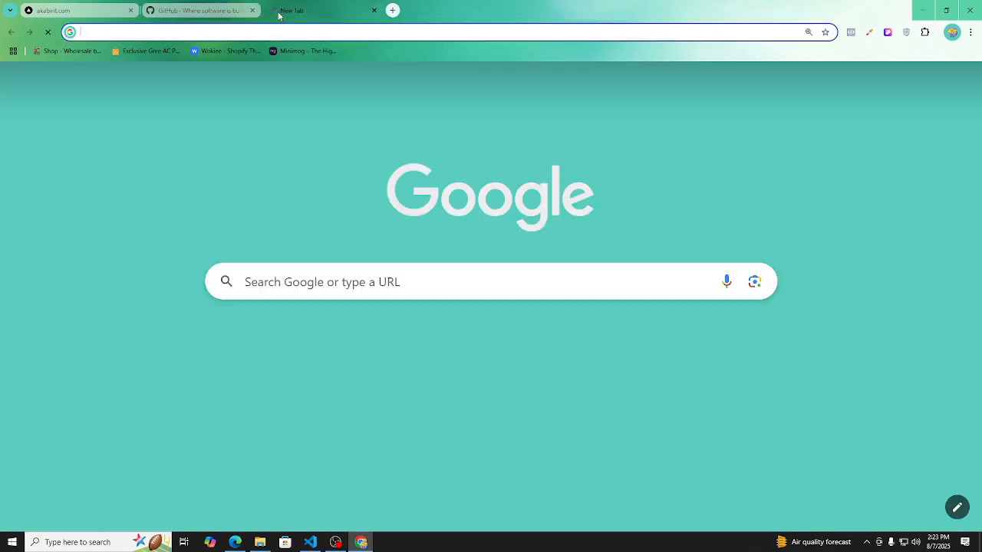
Open gmail.com in a new tab and open the GitHub email about verifying the device
click(271, 10)
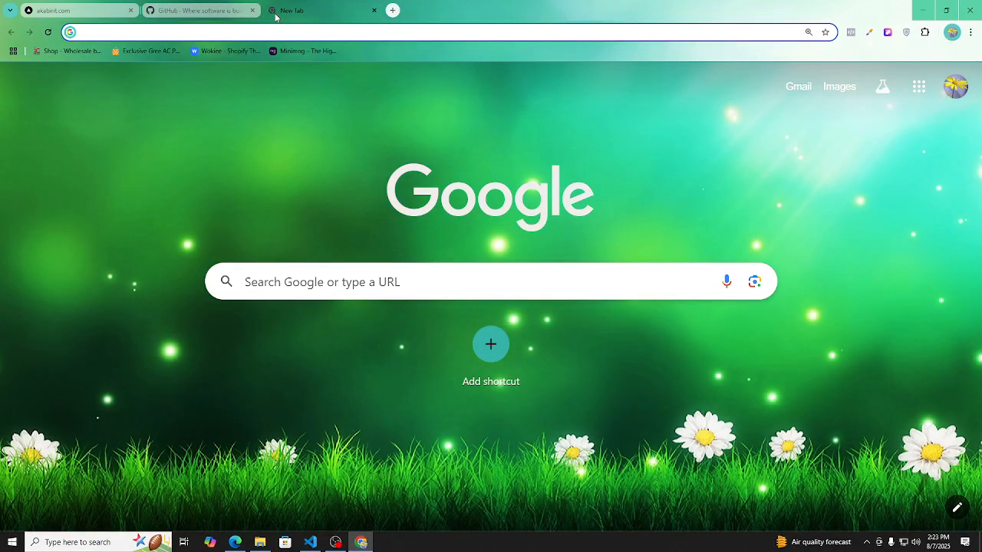
text(ja)
key(BackSpace)
key(BackSpace)
key(BackSpace)
text(gmail.com)
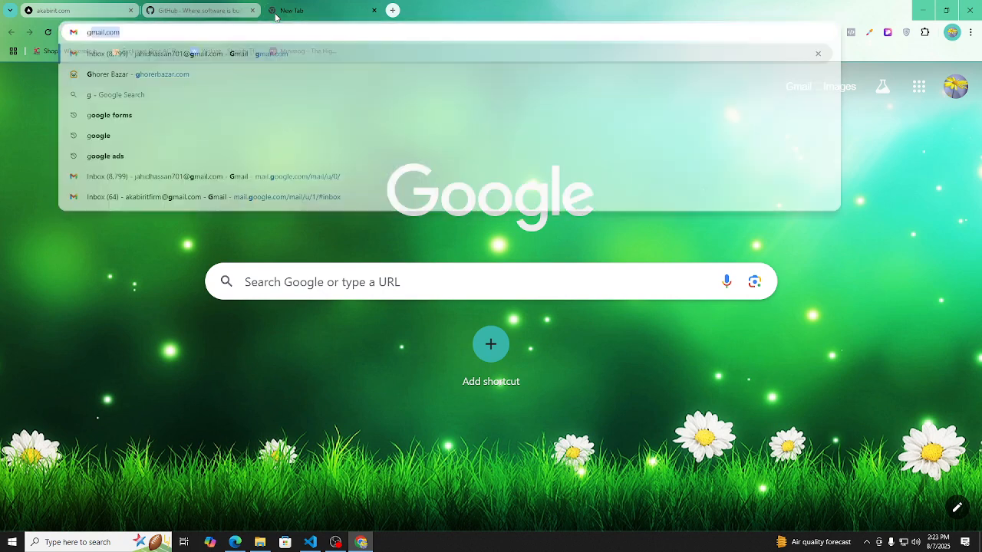
key(Return)
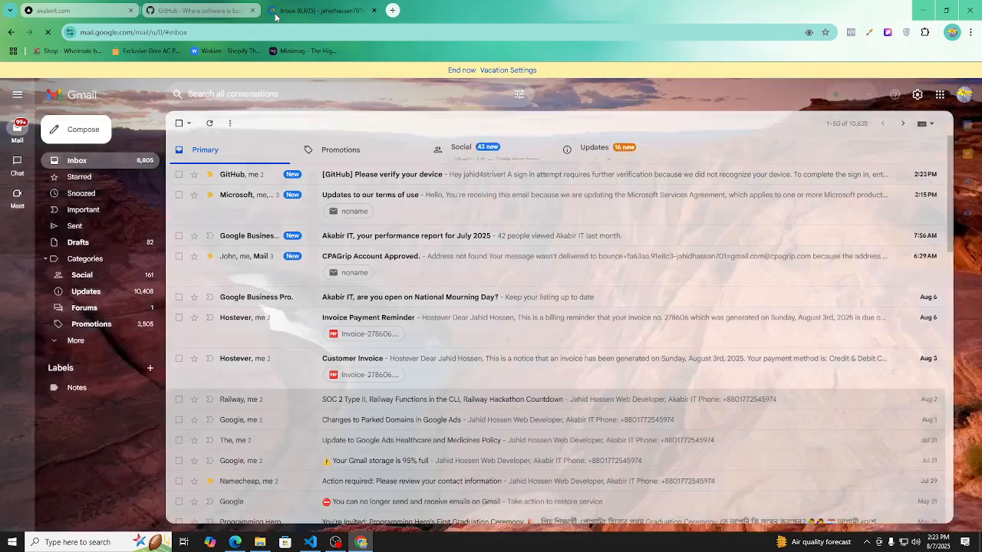
click(350, 176)
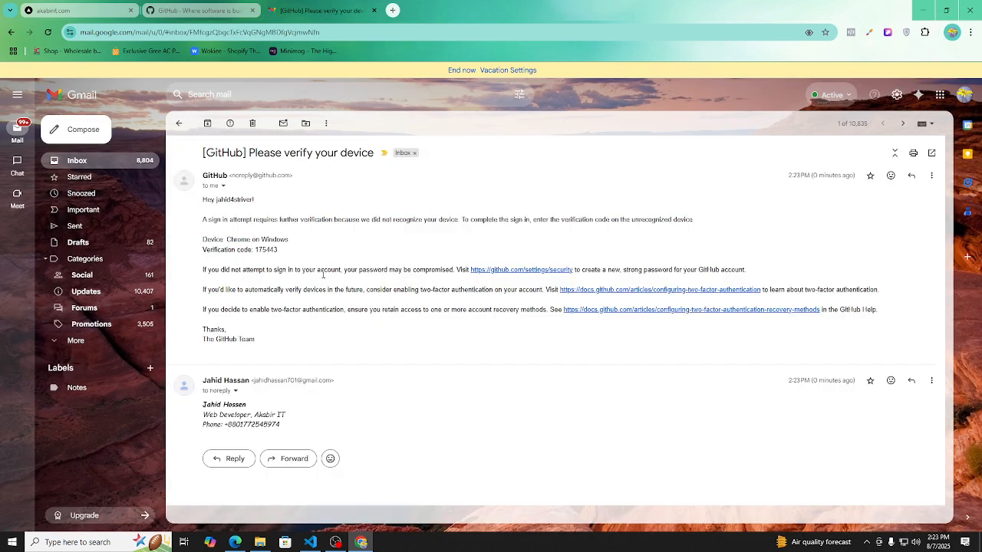
Copy the verification code from the email and paste it into GitHub's Device Verification Code field
double_click(266, 250)
right_click(262, 250)
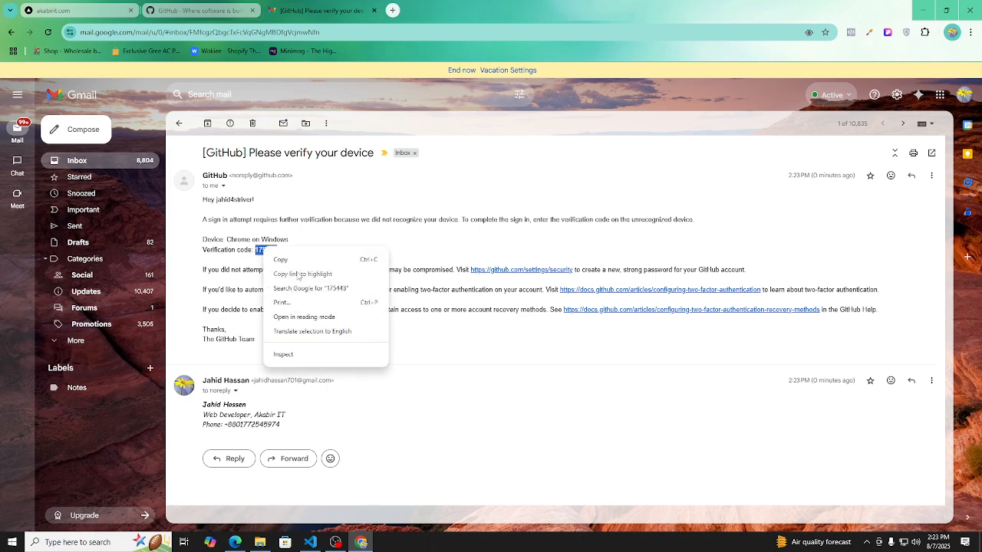
click(285, 262)
click(192, 10)
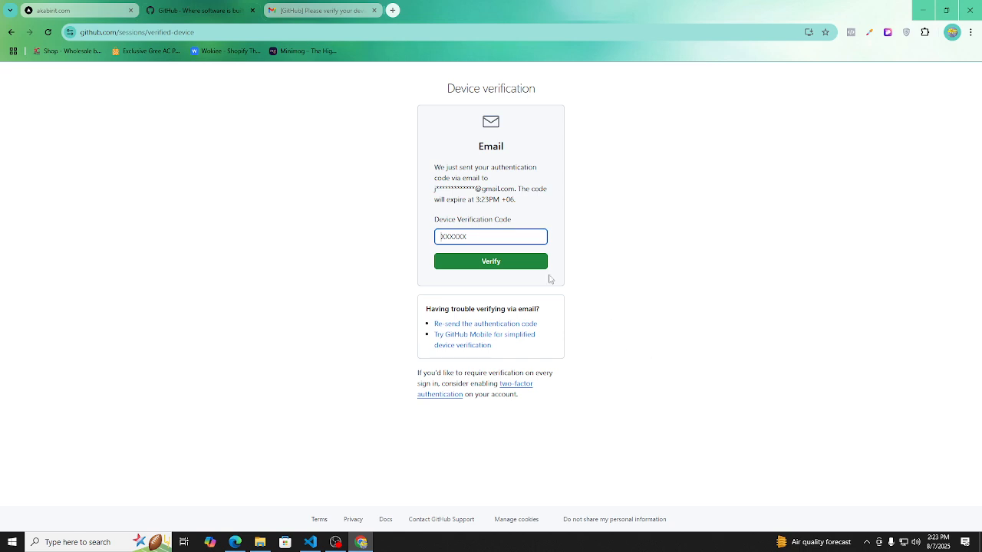
right_click(494, 242)
click(529, 373)
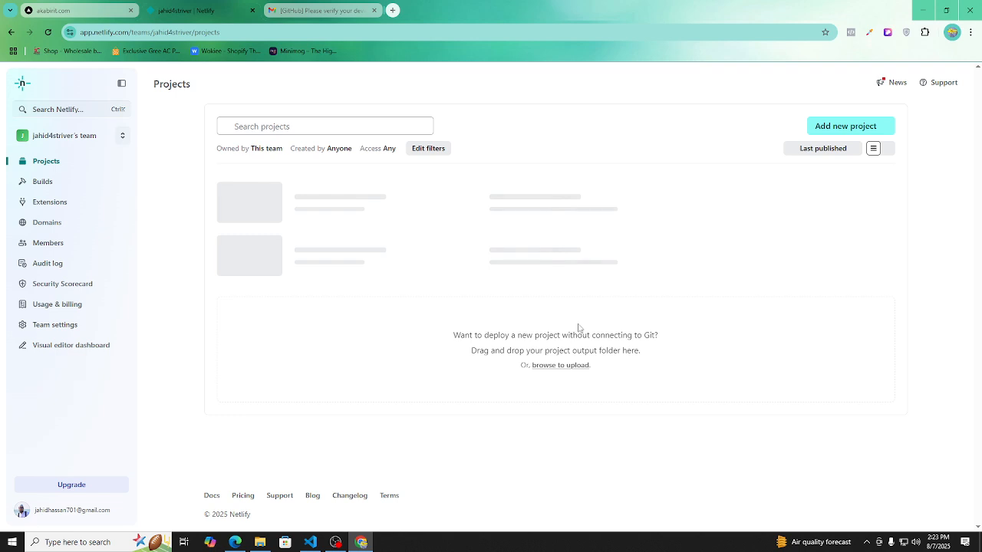
Zoom the Netlify projects page out to 75%
click(970, 31)
click(902, 264)
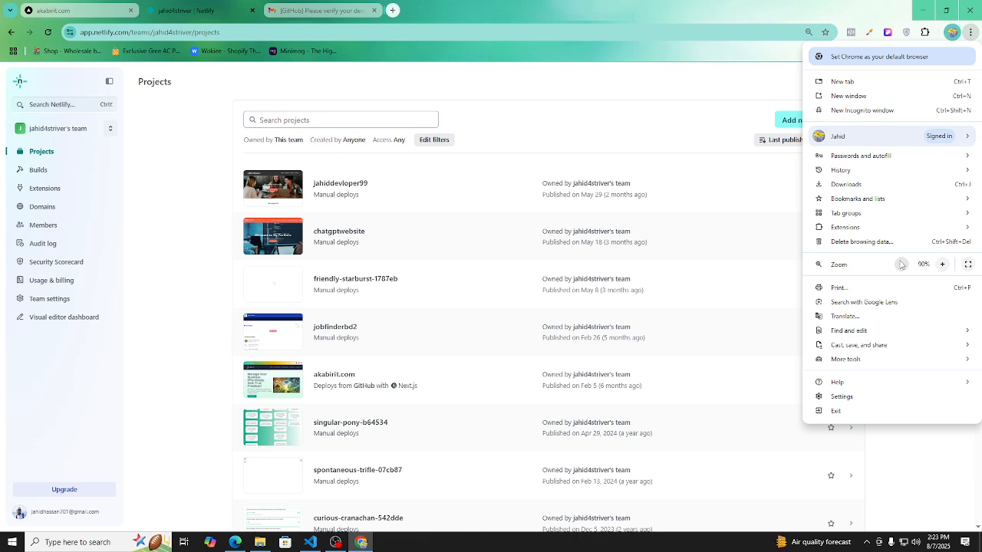
click(901, 264)
click(669, 89)
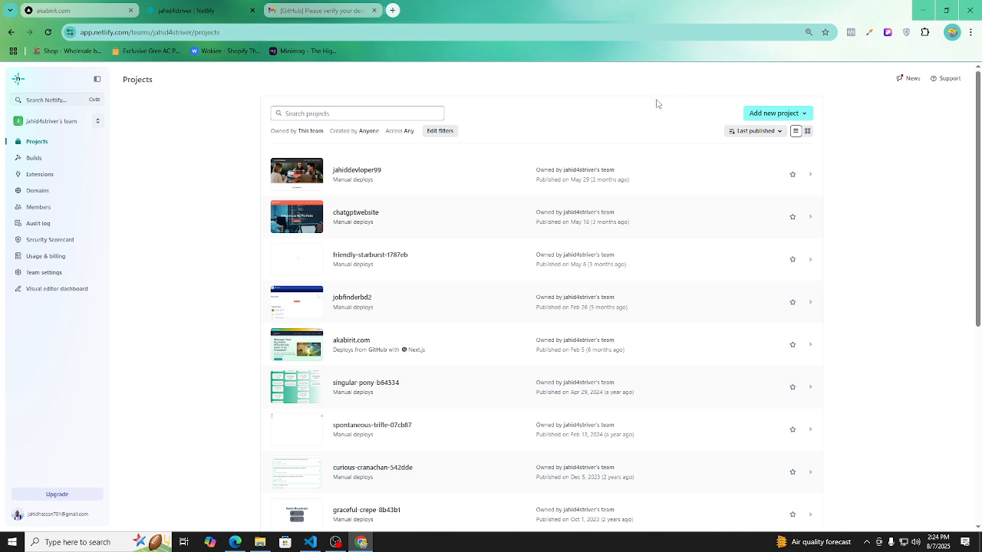
click(970, 34)
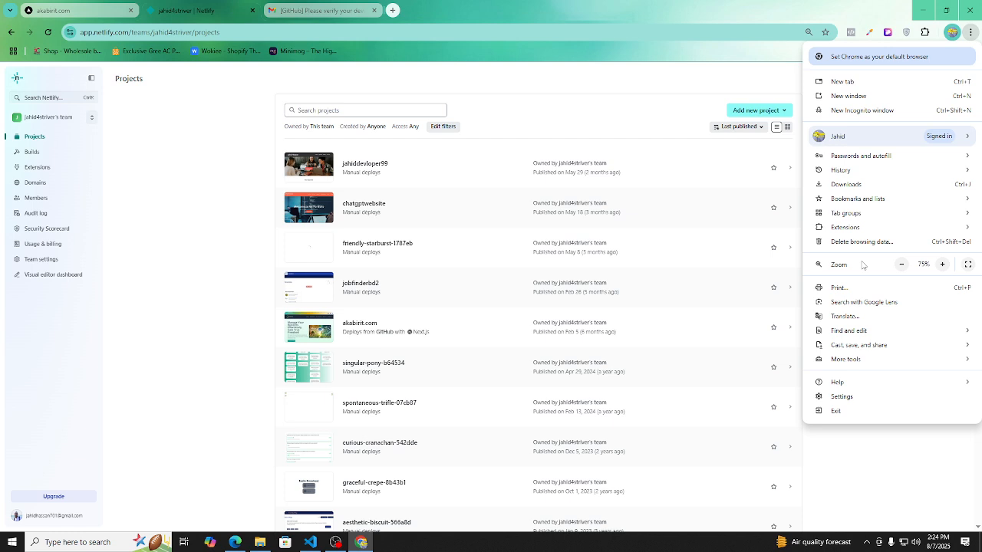
Copy the Netlify projects page address and load it in the tab that holds the GitHub verification email
click(266, 30)
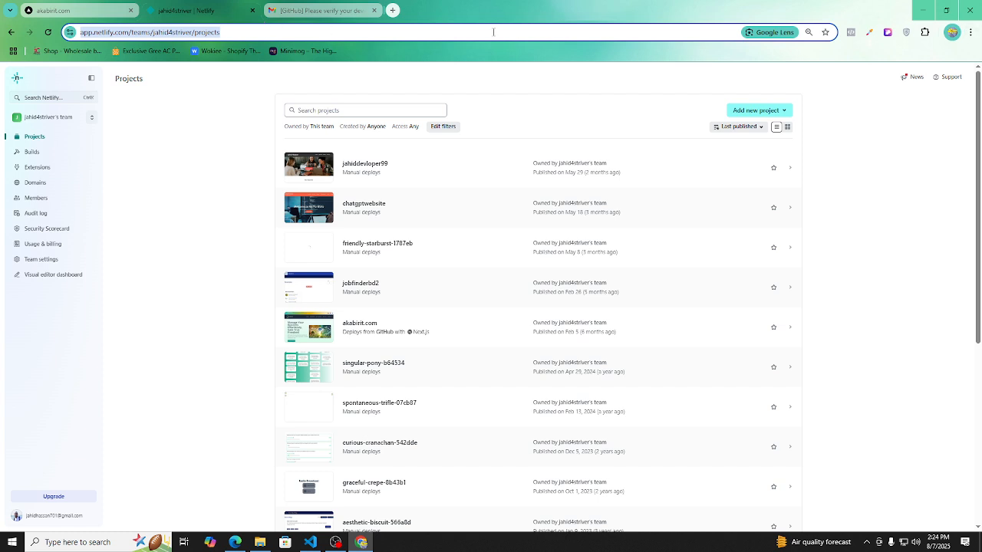
click(343, 11)
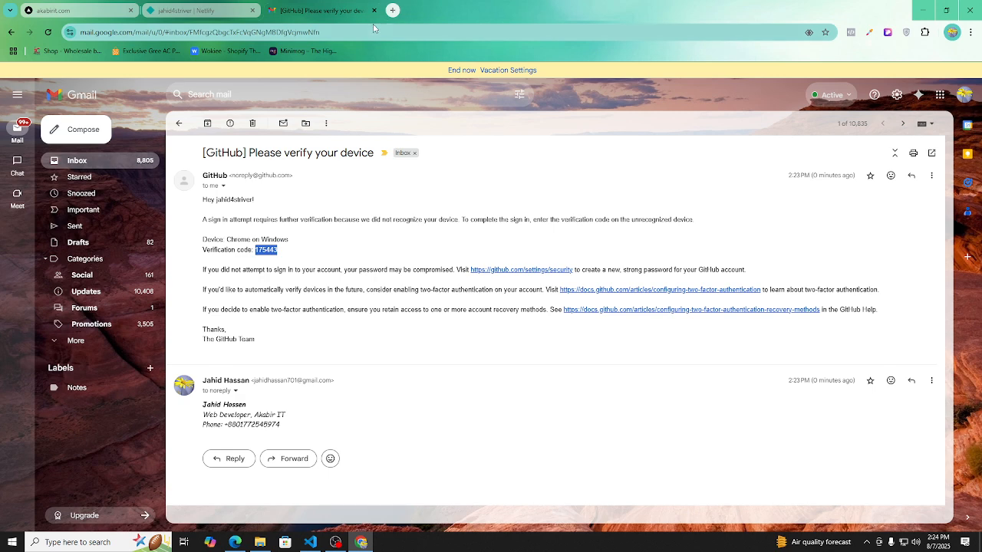
click(281, 33)
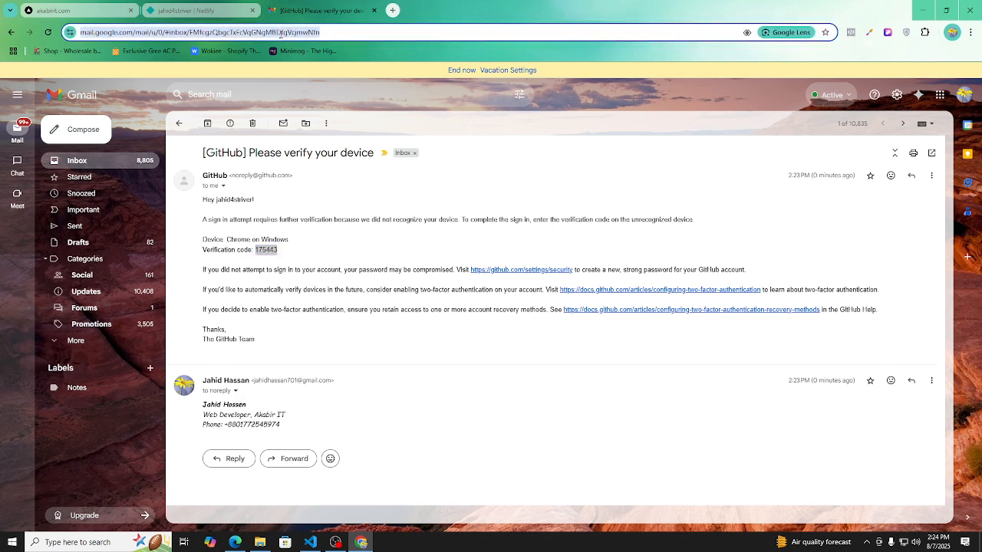
key(ctrl+v)
key(Return)
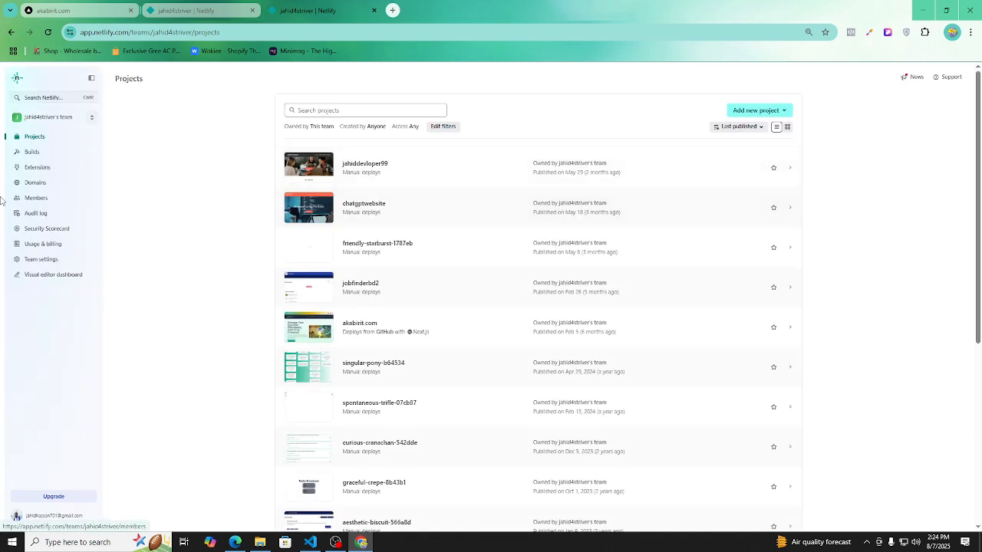
Start adding a new Netlify project with the Deploy manually option and go to the folder upload area
click(762, 115)
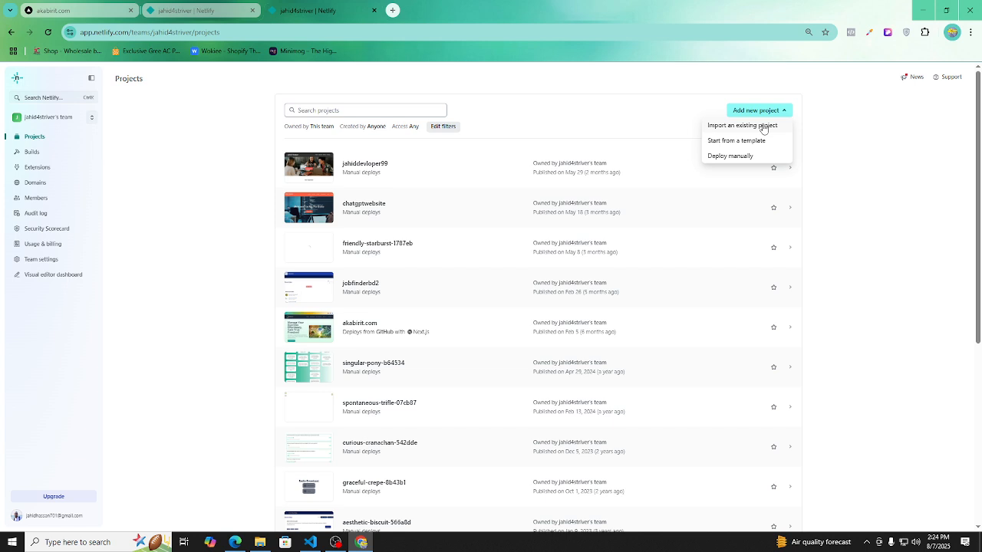
click(280, 35)
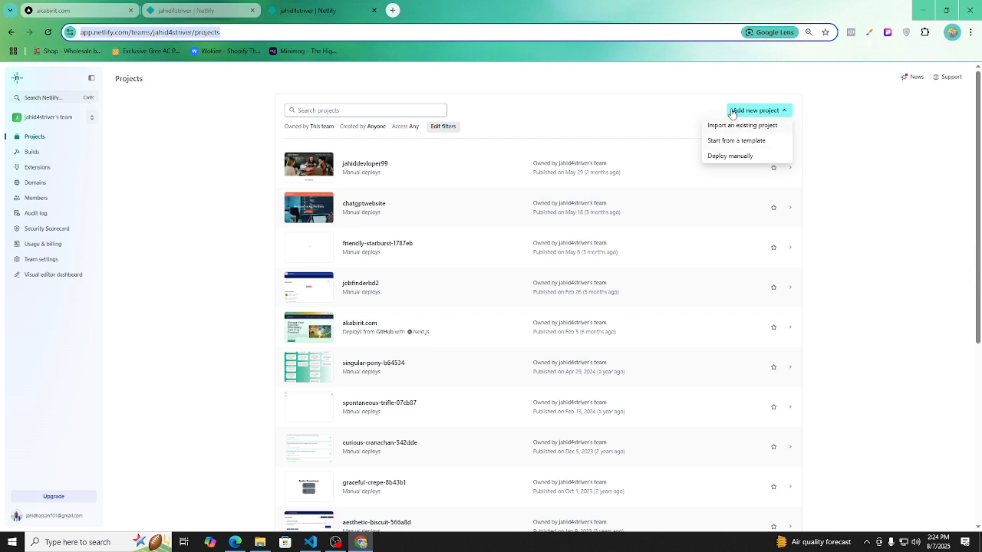
click(761, 111)
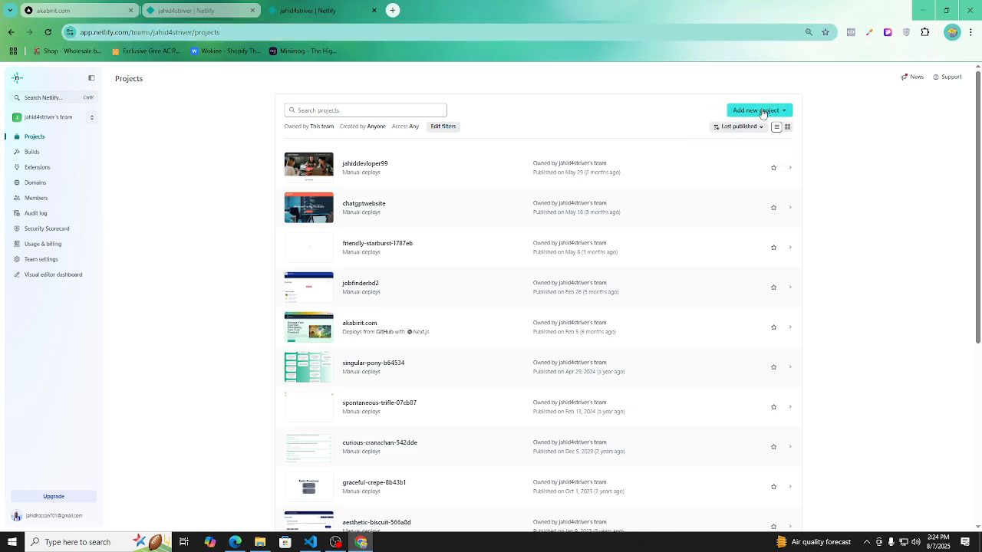
click(762, 112)
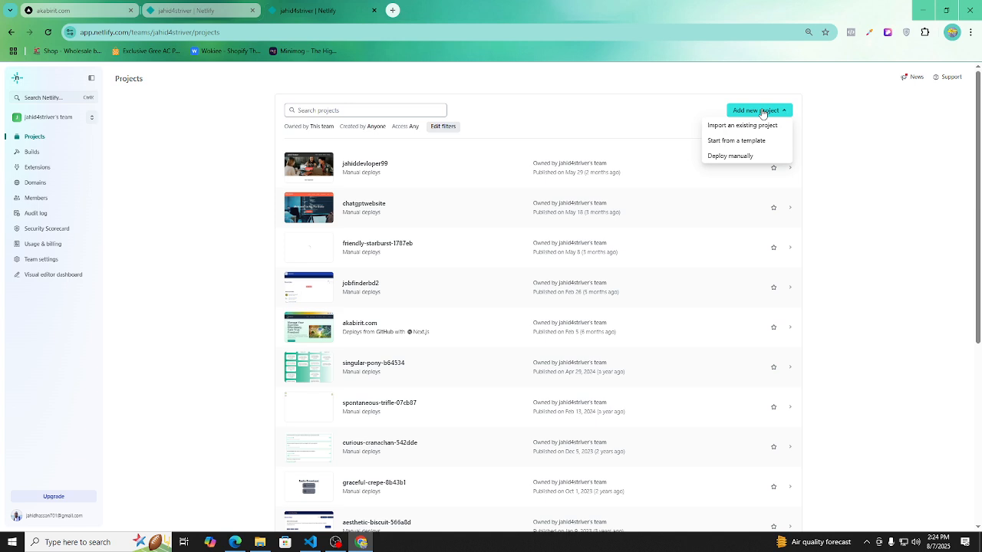
click(733, 156)
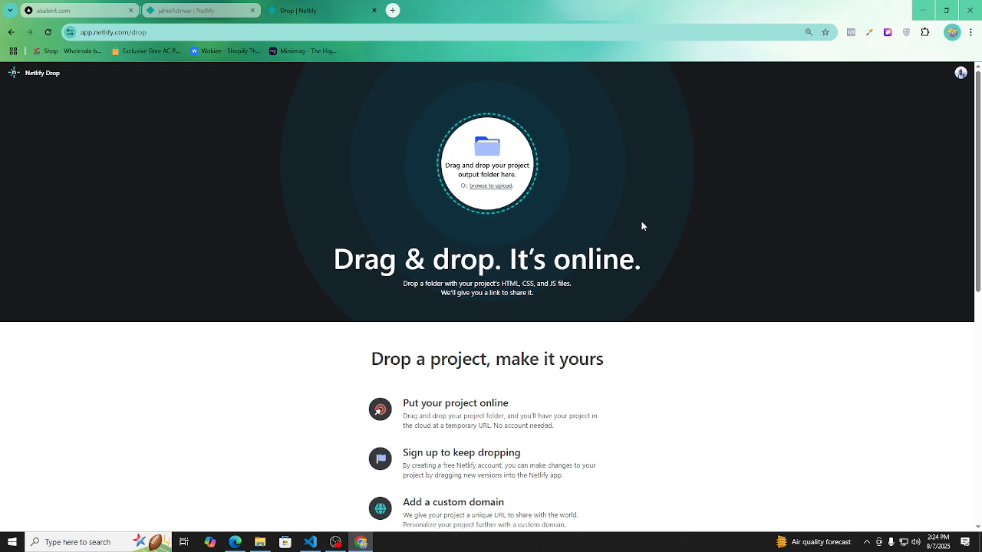
scroll(641, 222, down, 6)
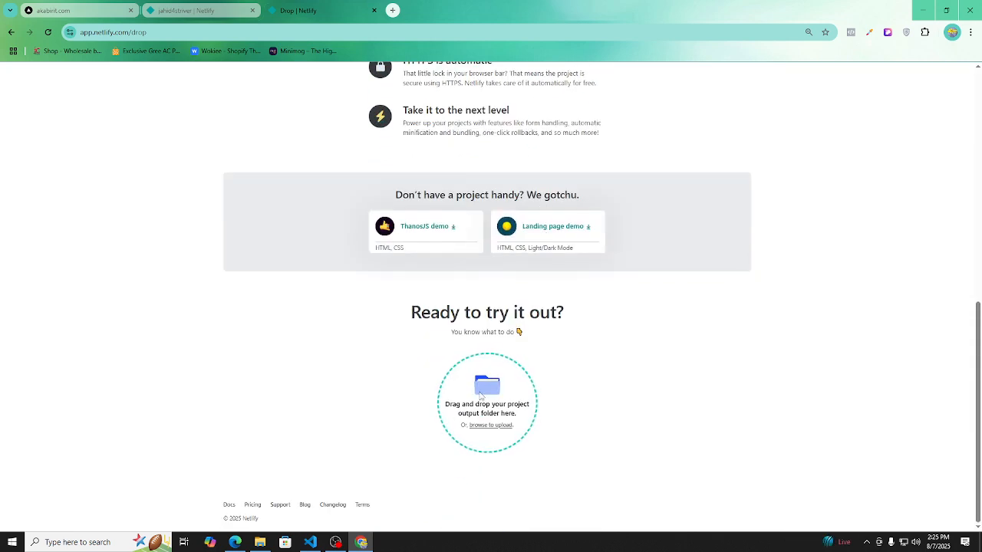
Switch to File Explorer, look through the quick access folders and open the Batch 3 Web Design folder on the Desktop
click(260, 542)
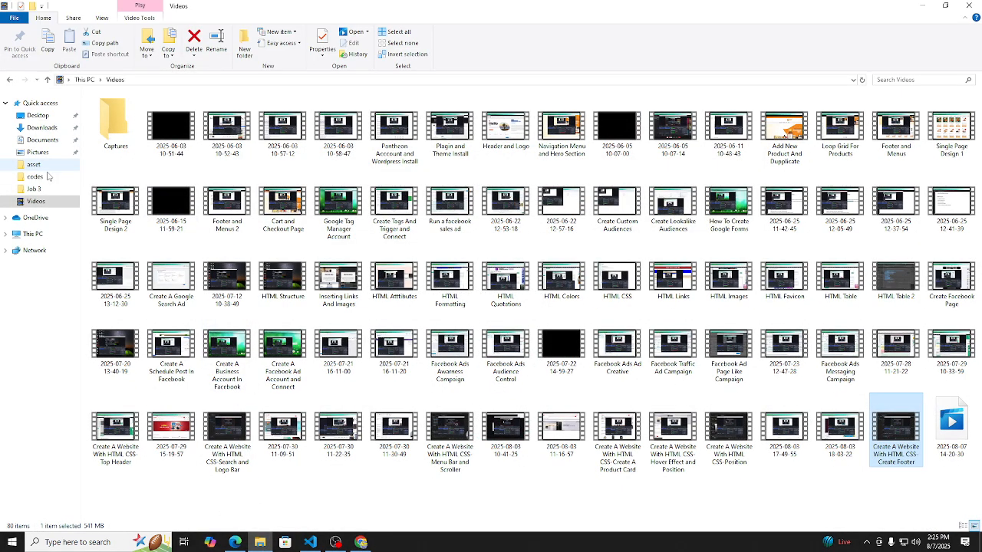
click(43, 139)
click(43, 128)
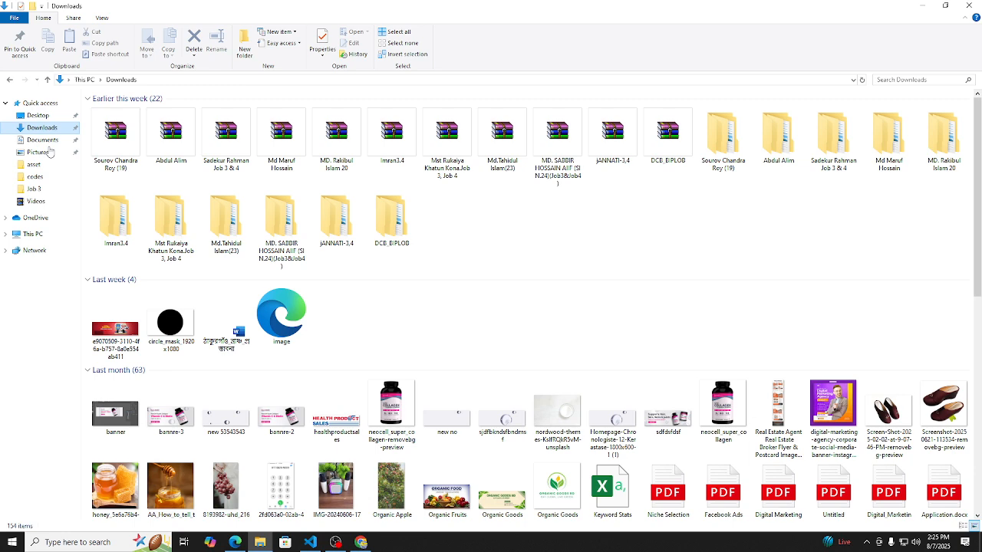
click(38, 152)
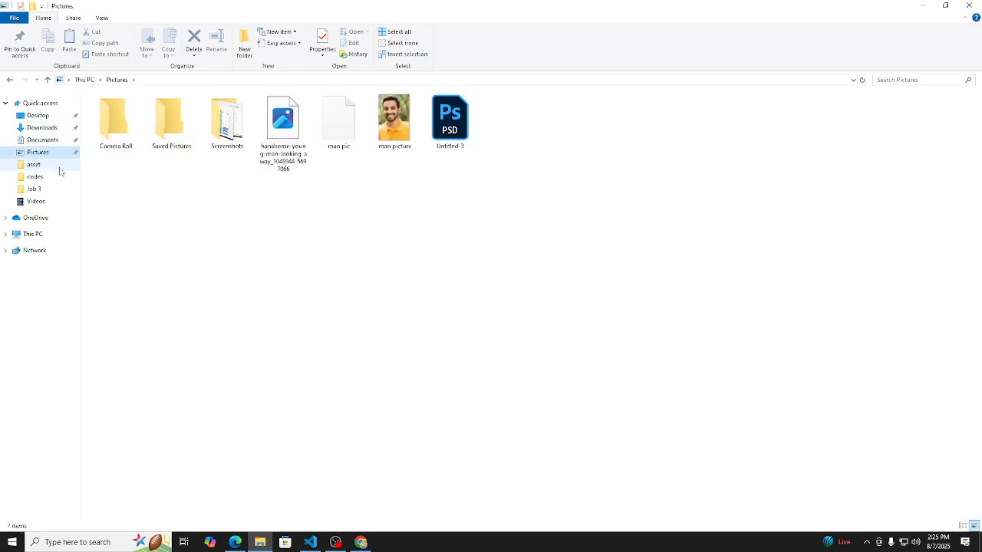
click(42, 139)
click(38, 115)
click(43, 127)
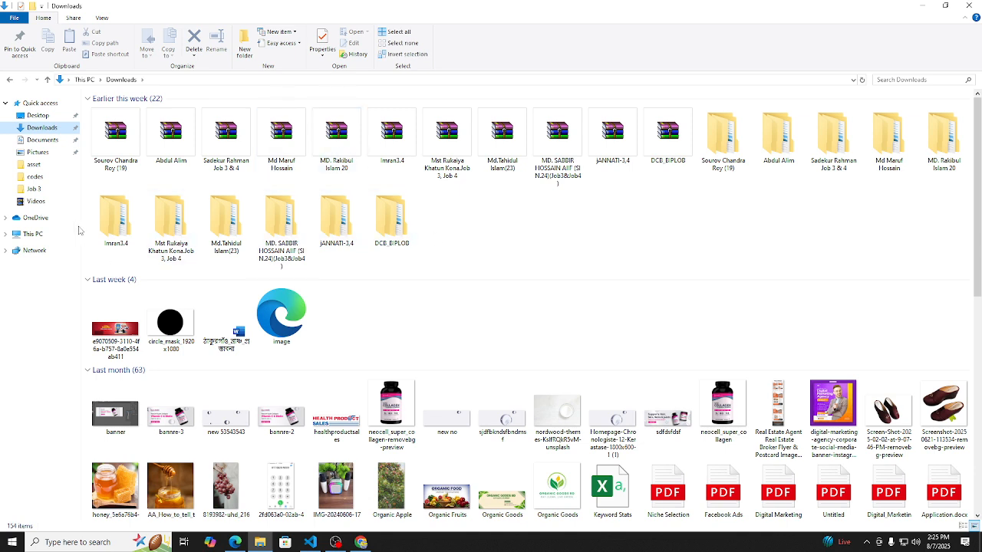
click(46, 168)
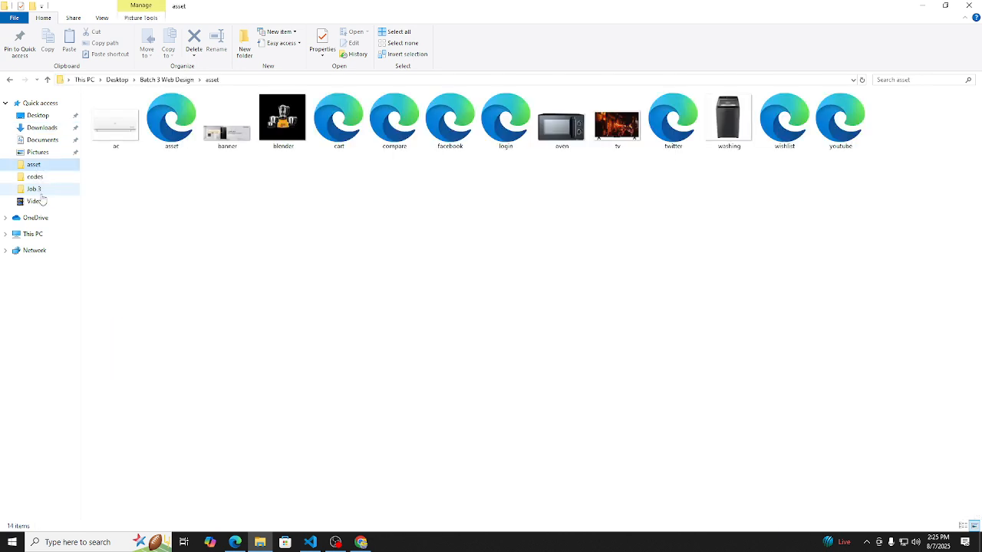
click(38, 142)
click(42, 127)
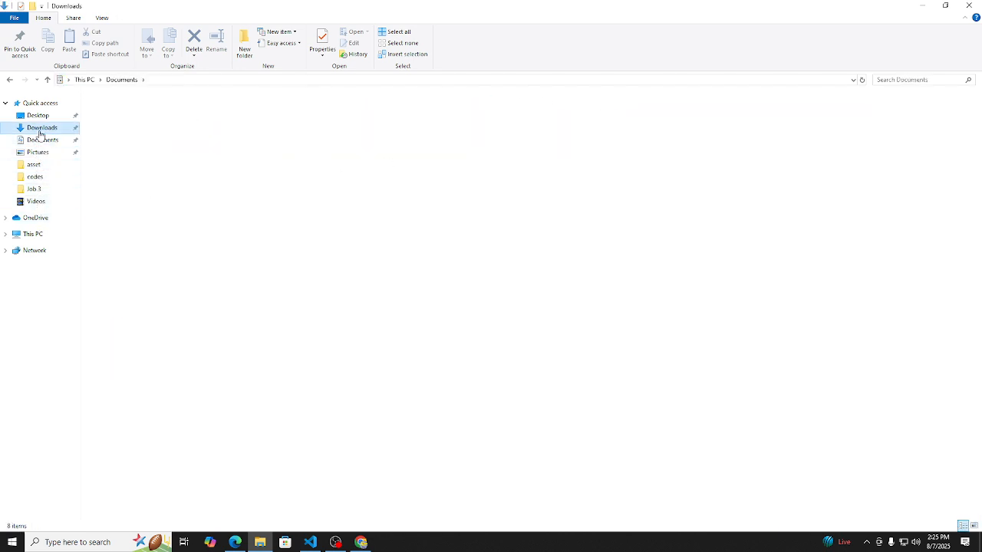
click(37, 115)
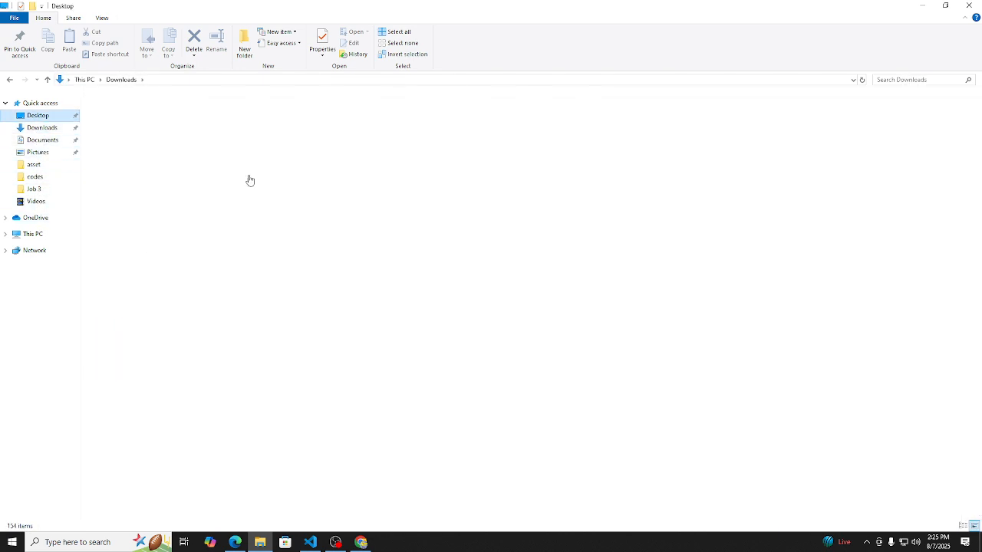
double_click(298, 136)
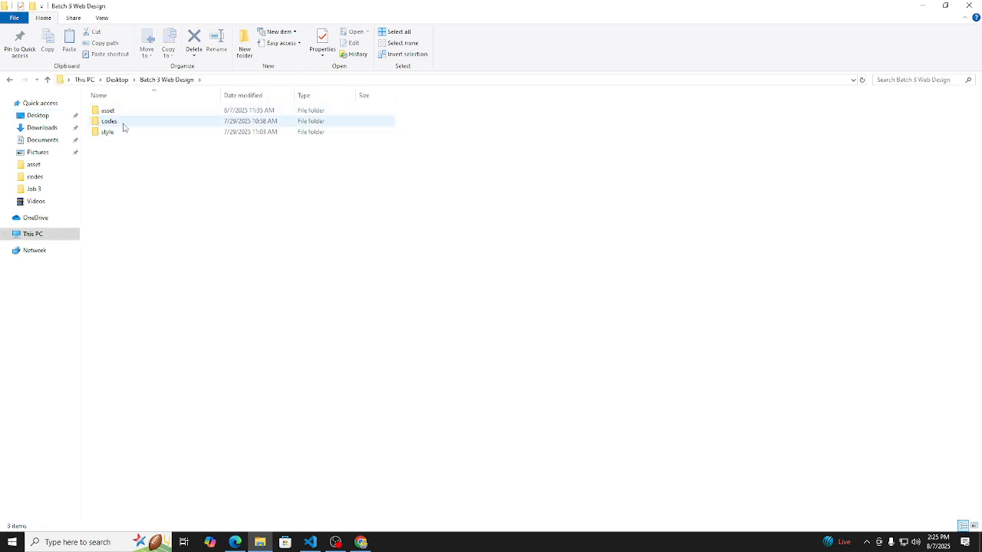
Open the codes folder and delete the home HTML file from it
click(117, 123)
double_click(113, 124)
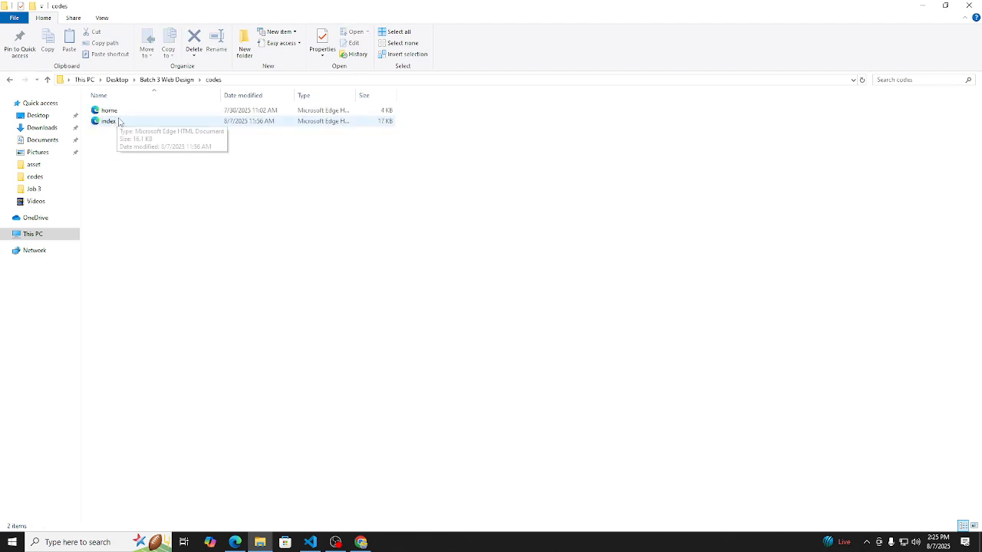
click(110, 112)
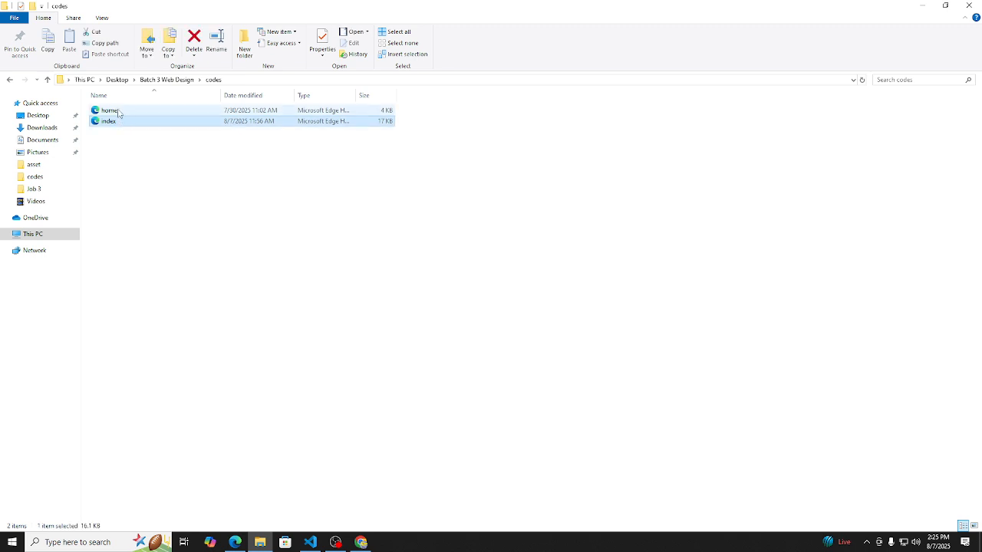
right_click(118, 110)
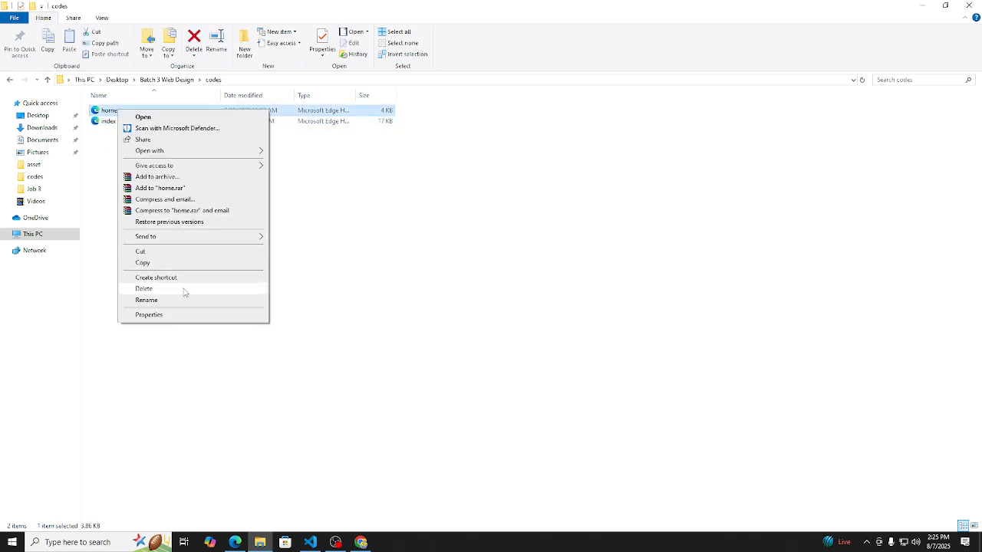
click(144, 288)
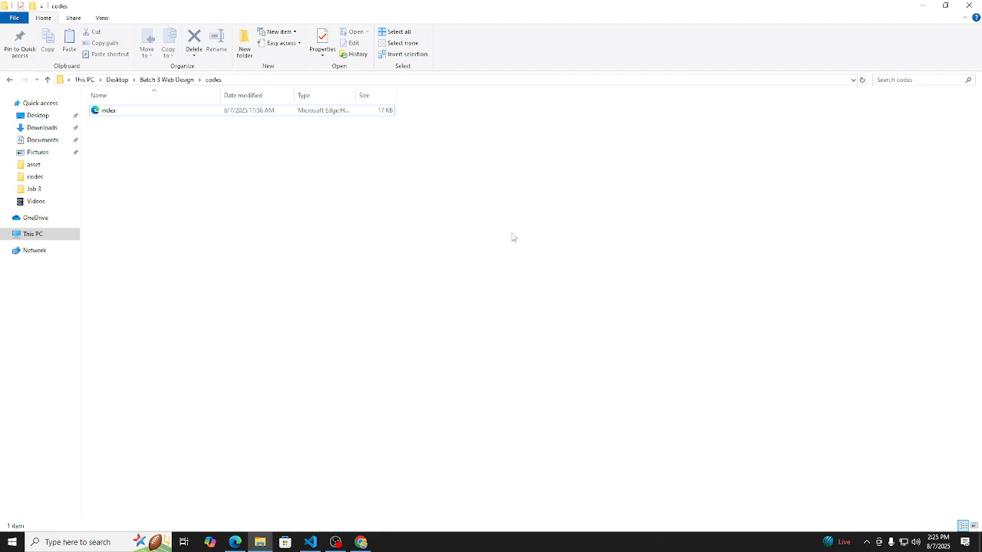
Look through the contents of the asset and style folders in Batch 3 Web Design
click(10, 81)
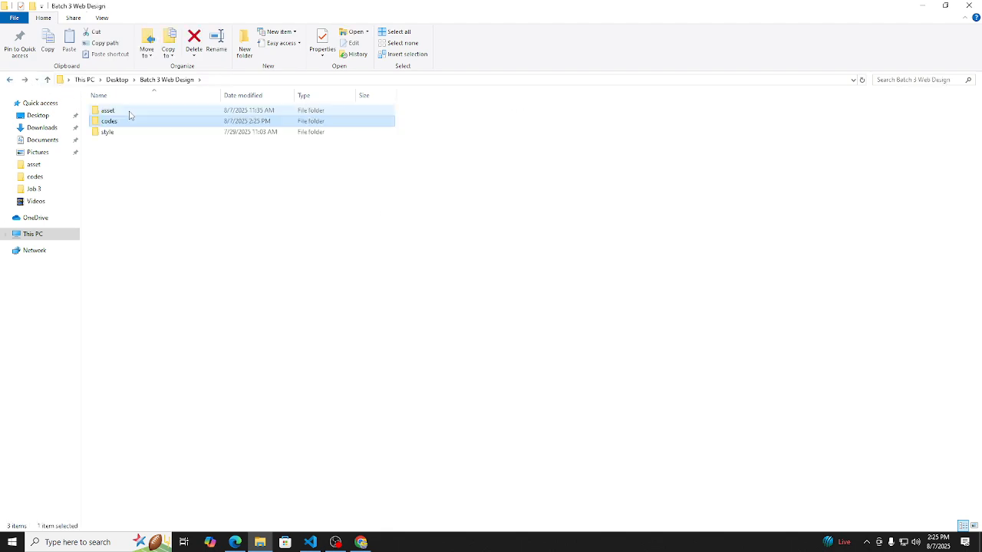
double_click(127, 112)
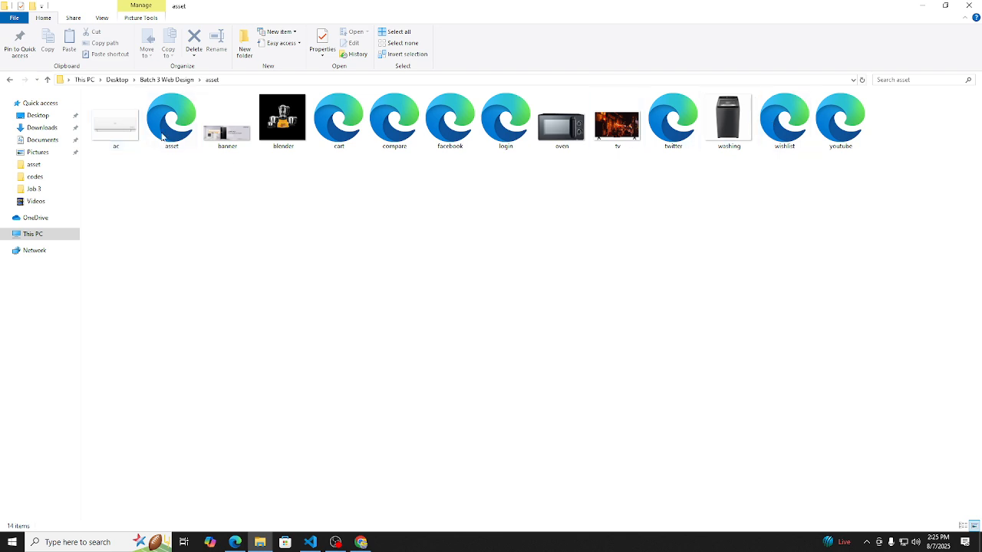
click(10, 80)
double_click(115, 133)
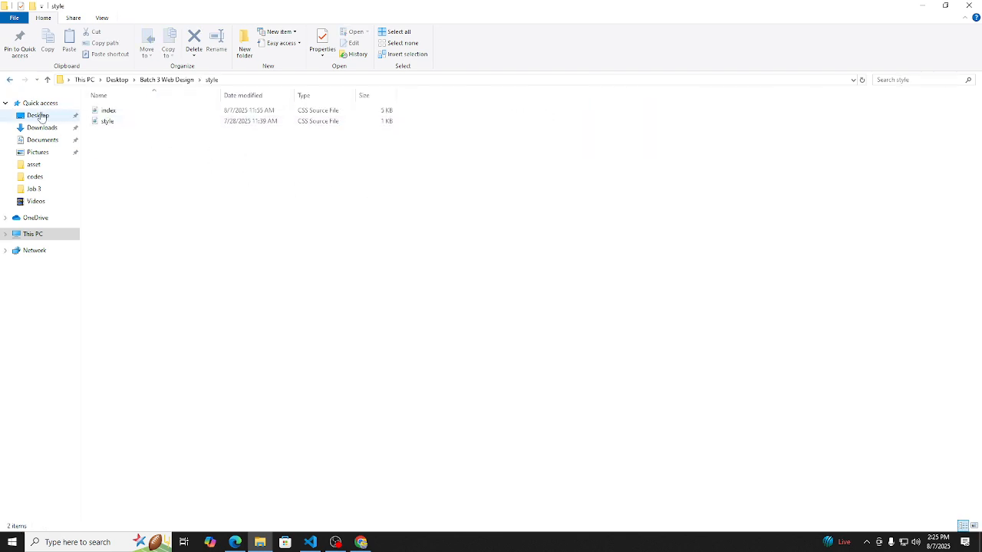
click(10, 79)
Move the index HTML file from the codes folder up into the Batch 3 Web Design folder
click(113, 124)
double_click(114, 126)
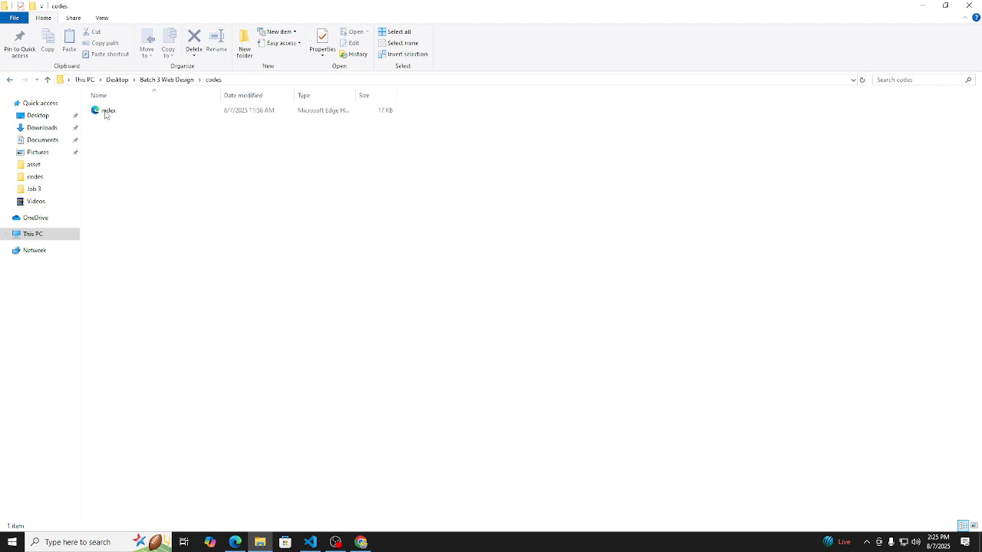
right_click(104, 111)
click(127, 252)
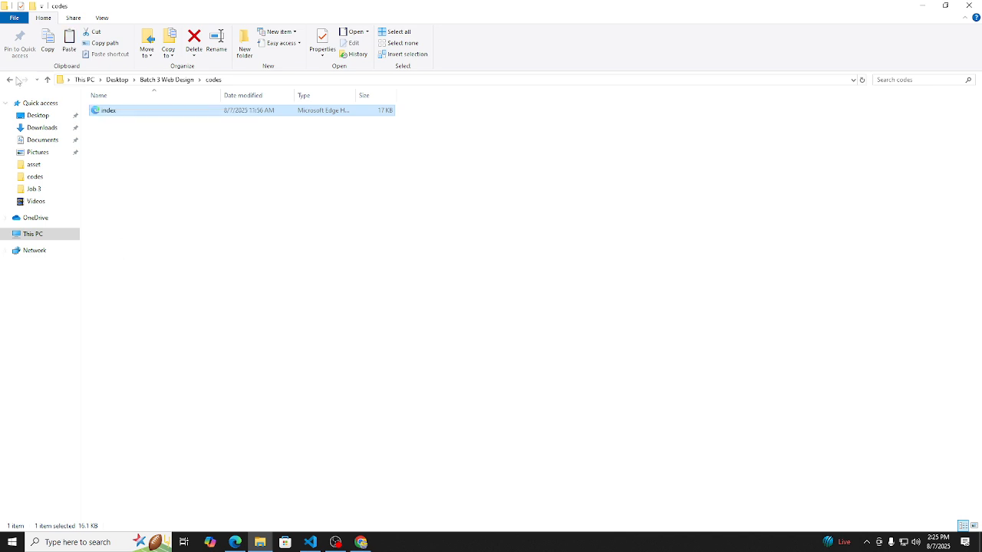
click(10, 80)
right_click(211, 206)
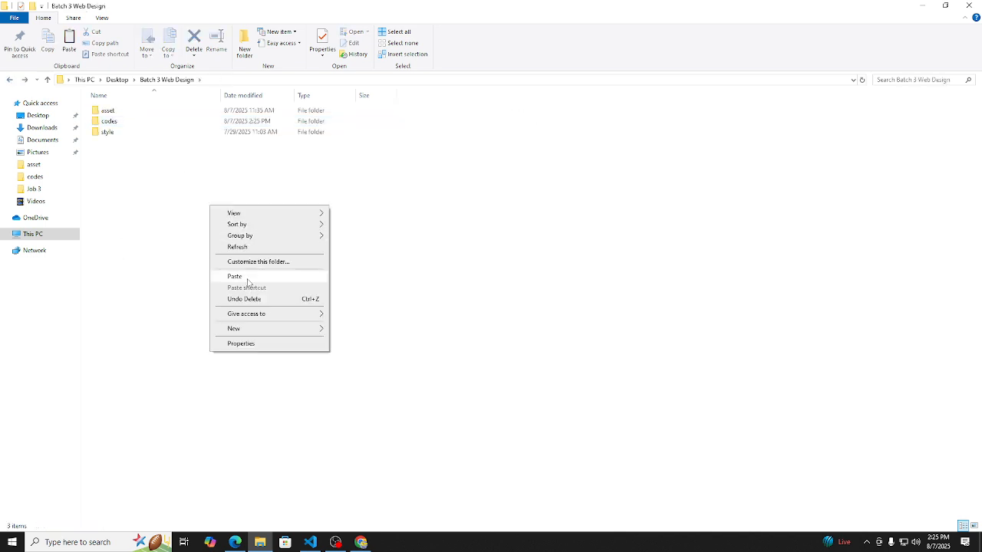
click(235, 276)
Try to delete the codes folder from Batch 3 Web Design
click(112, 125)
right_click(111, 125)
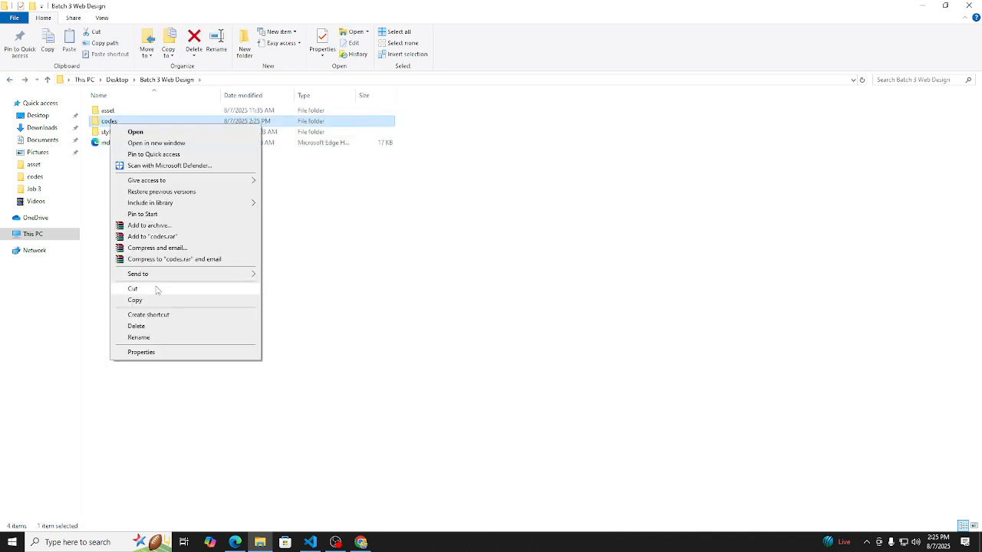
click(151, 329)
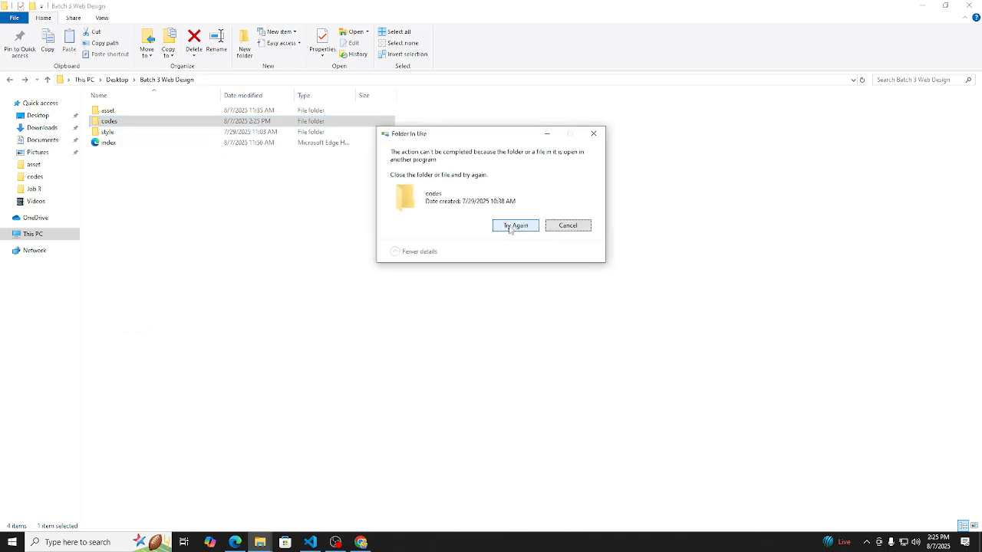
click(511, 225)
click(516, 226)
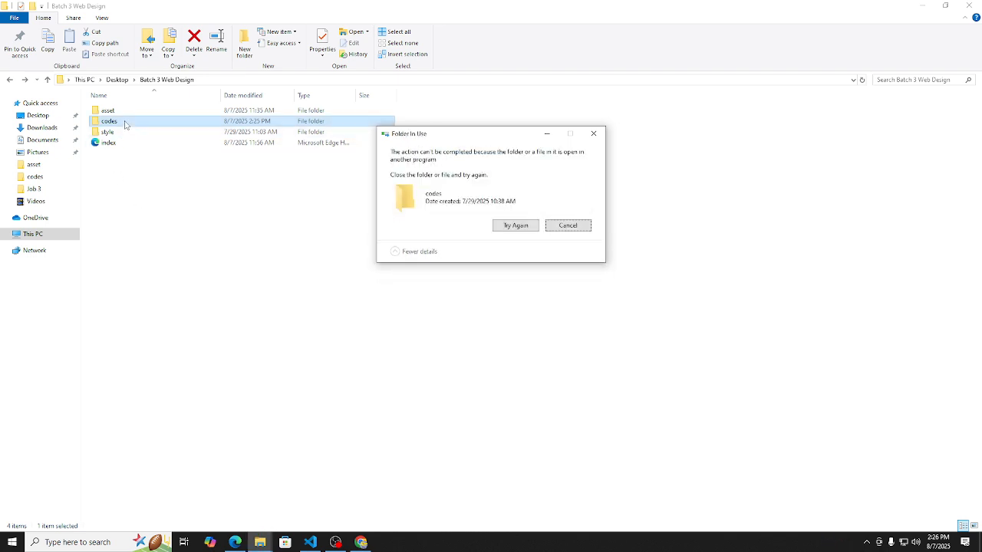
click(582, 226)
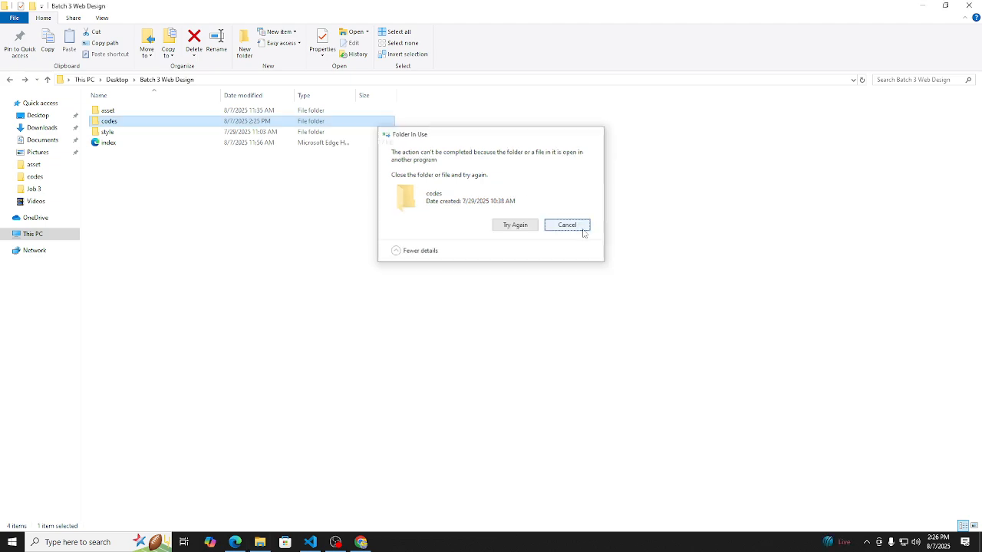
Check the contents of the codes folder and delete the folder from Batch 3 Web Design
double_click(141, 129)
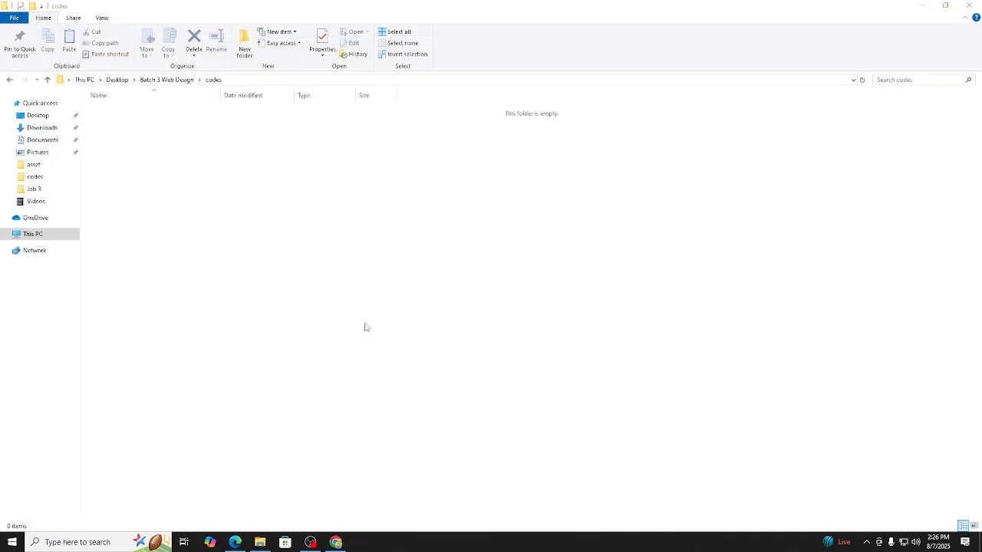
click(10, 79)
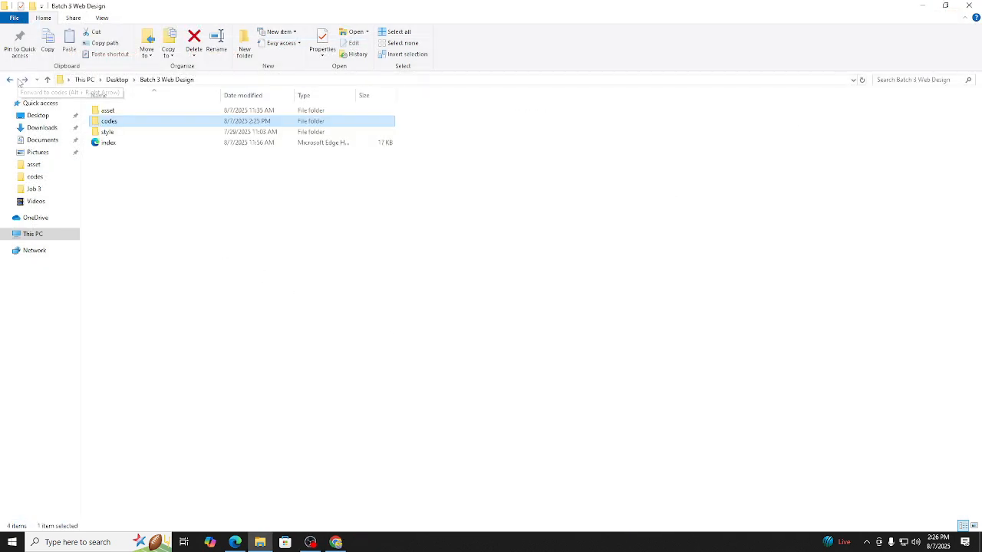
double_click(119, 125)
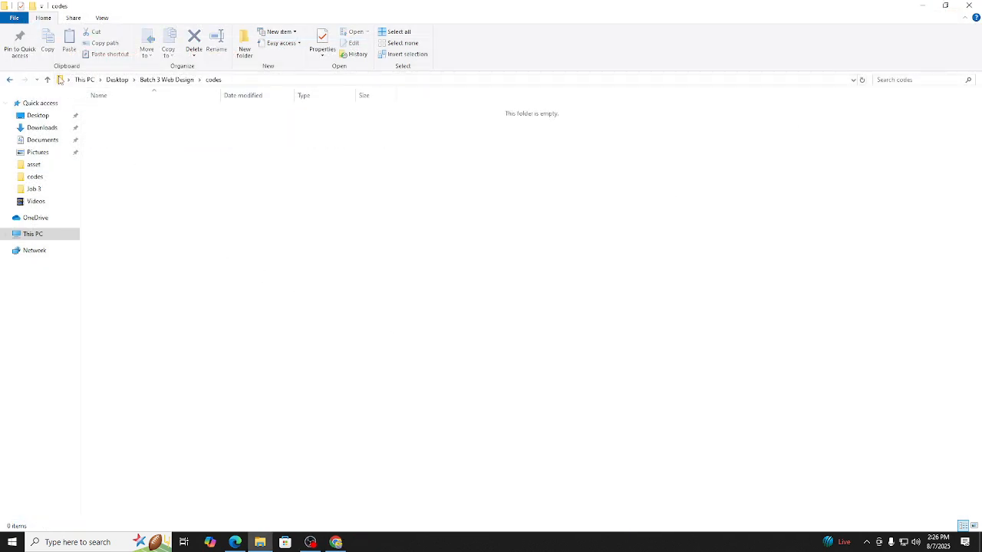
click(11, 79)
right_click(113, 124)
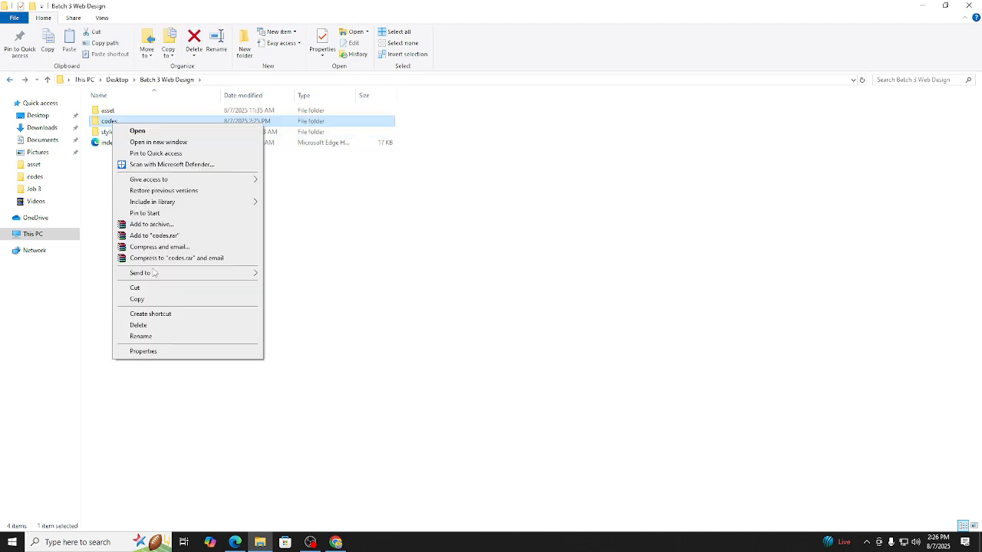
click(156, 326)
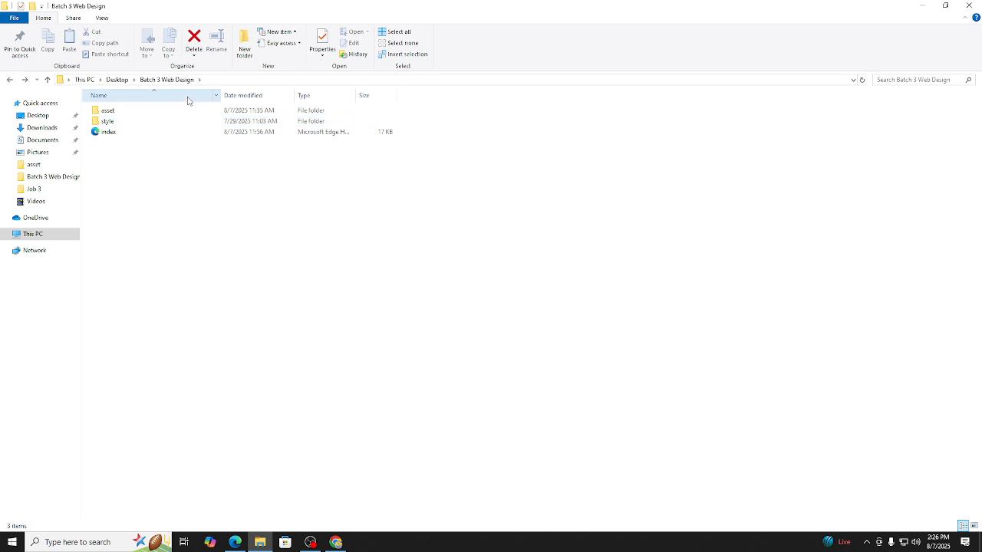
Review the files in the remaining style and asset folders and return to the Batch 3 Web Design folder
click(112, 123)
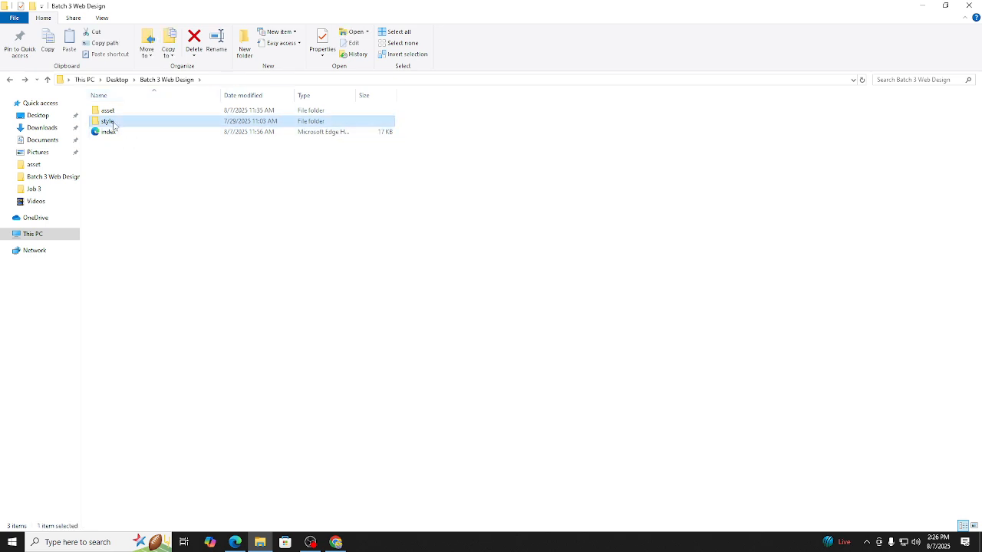
click(114, 112)
click(127, 124)
double_click(127, 124)
click(10, 79)
double_click(114, 112)
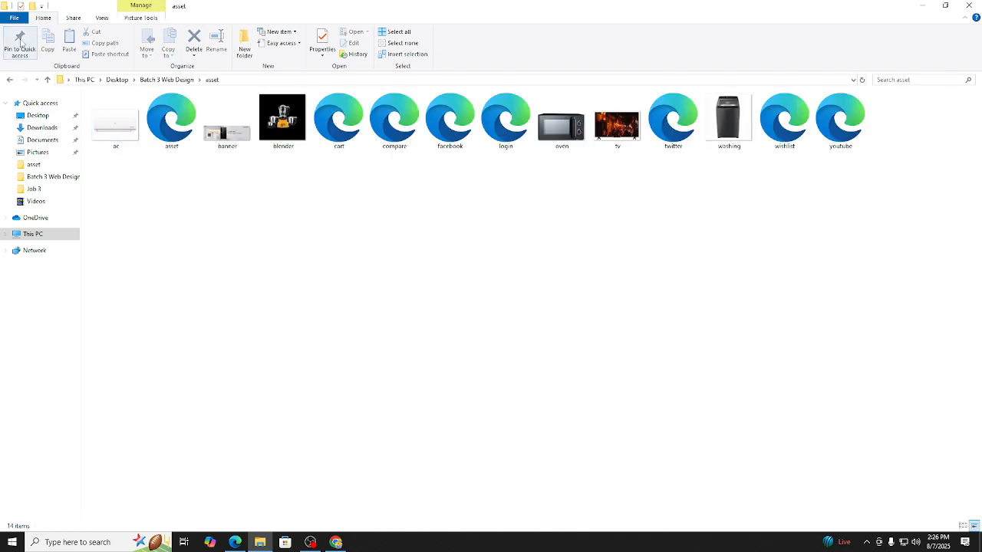
click(9, 80)
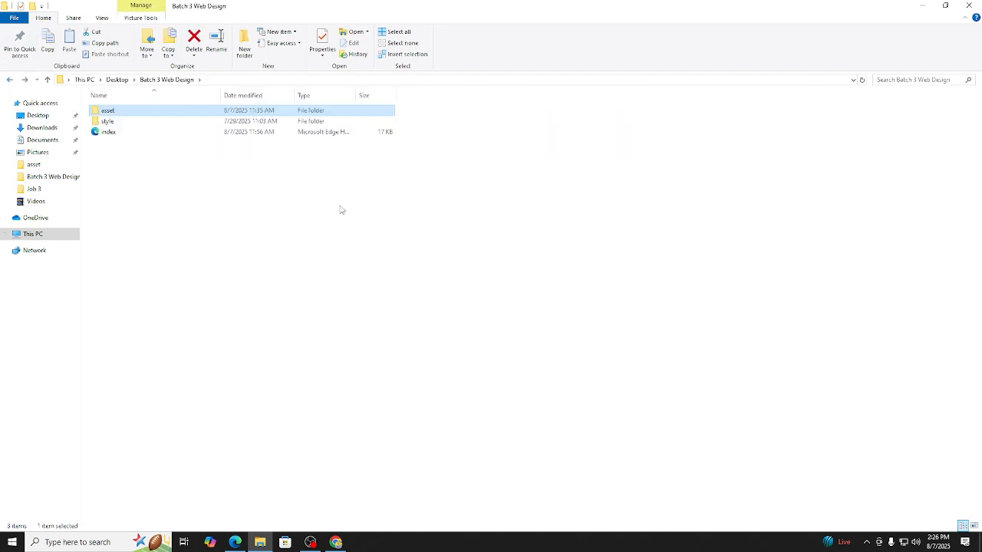
Open a command prompt (cmd) in the Batch 3 Web Design folder and launch Visual Studio Code from it
click(338, 78)
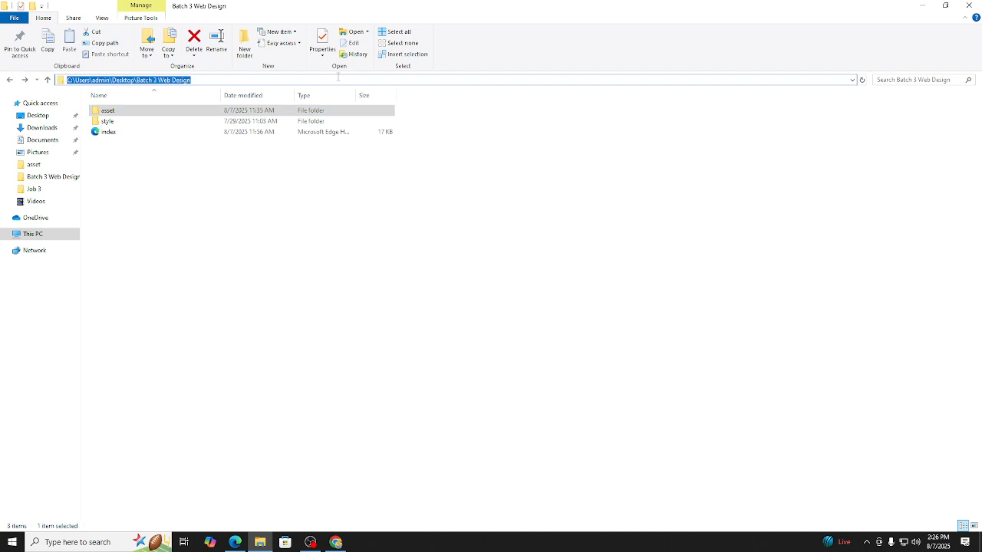
text(cmd)
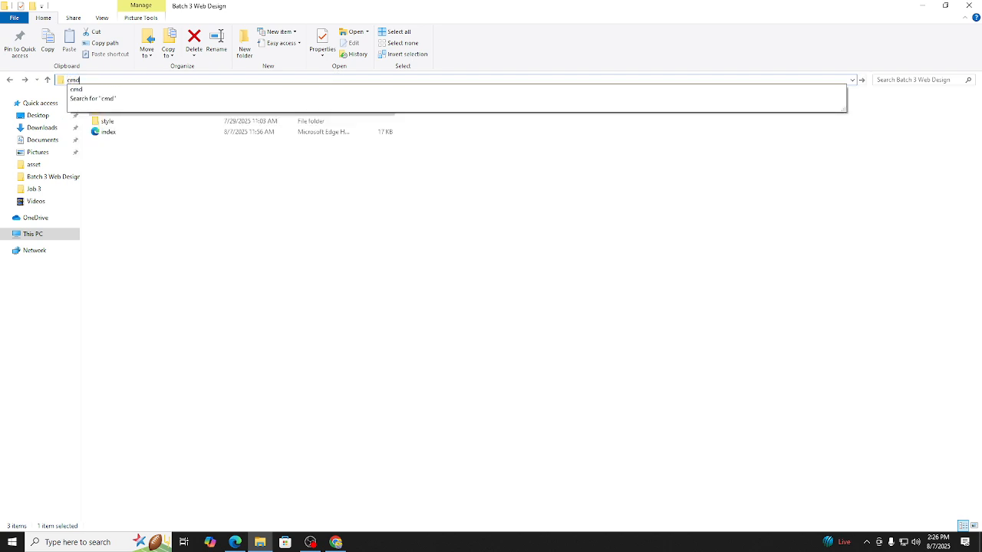
key(Return)
text(code)
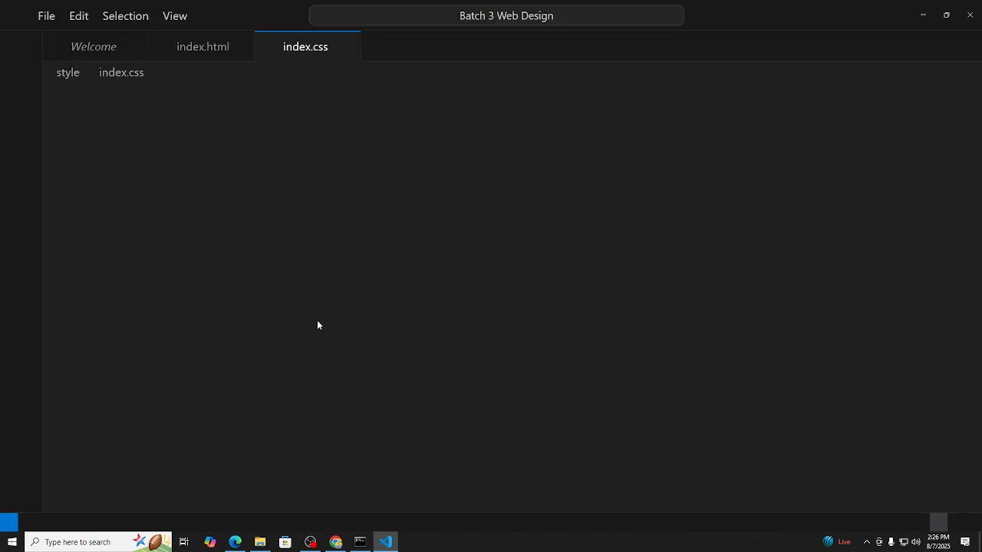
Open the index.html file located in the root of the Batch 3 Web Design project for editing
click(22, 51)
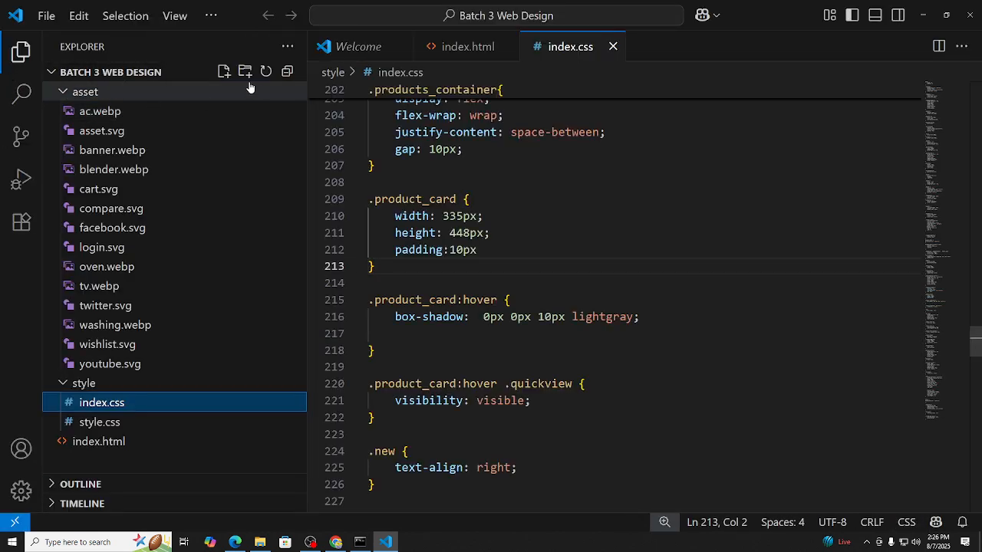
click(22, 51)
scroll(154, 115, up, 5)
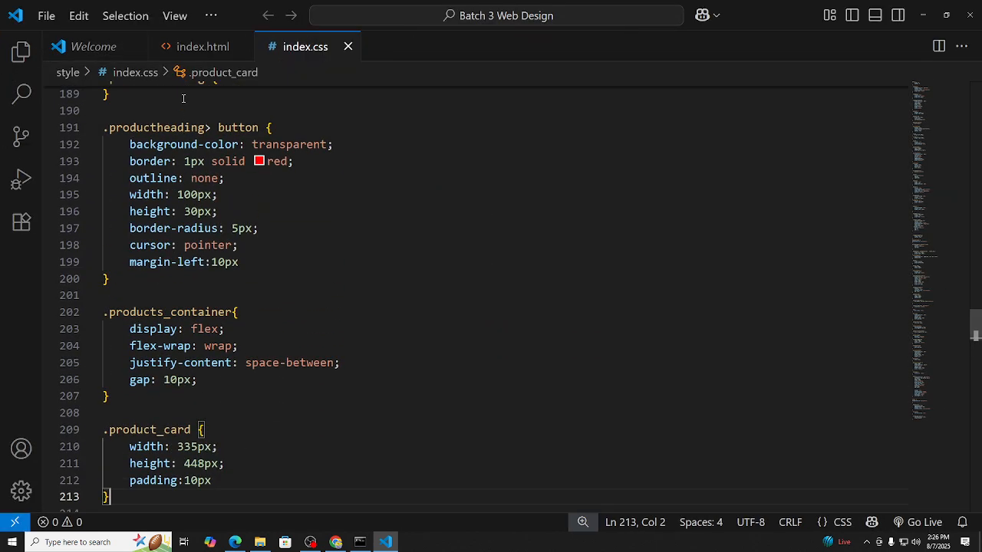
click(199, 50)
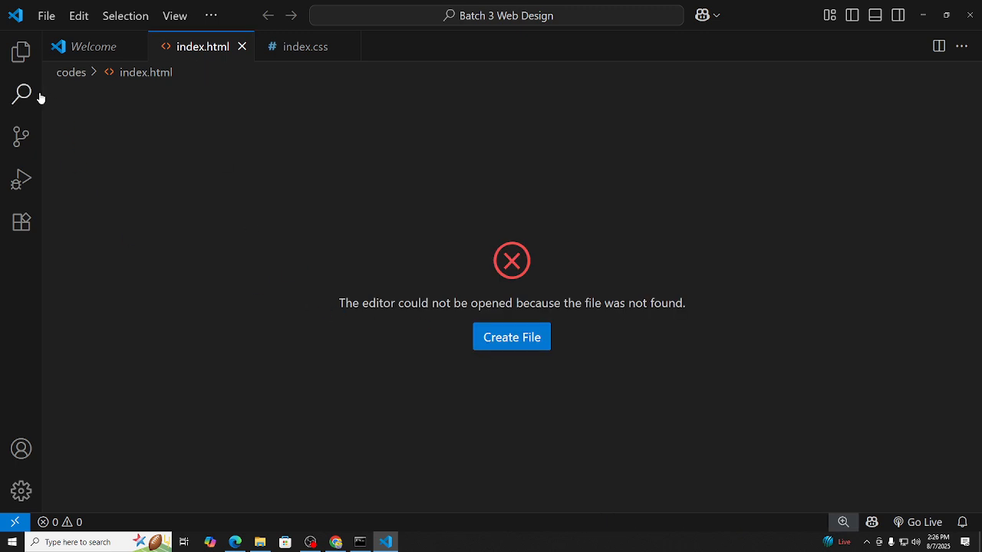
click(27, 59)
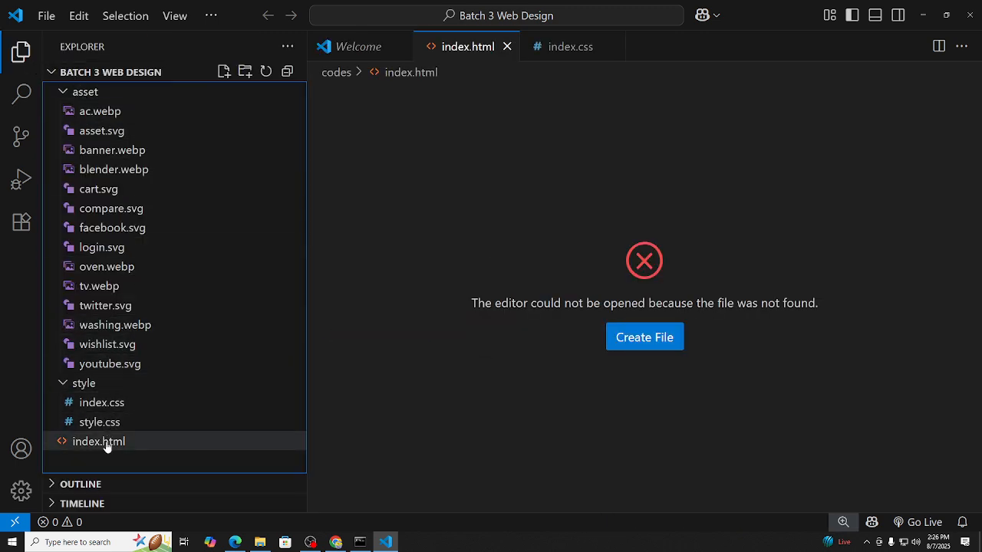
click(105, 444)
click(22, 50)
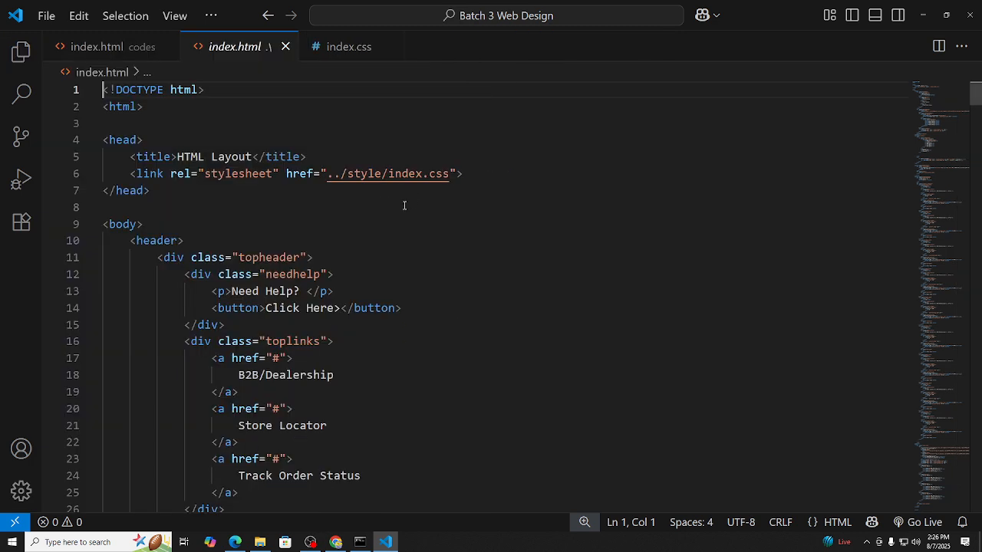
Replace the path in the stylesheet link in the head of index.html with ./ as its start
scroll(391, 250, down, 5)
scroll(391, 251, up, 5)
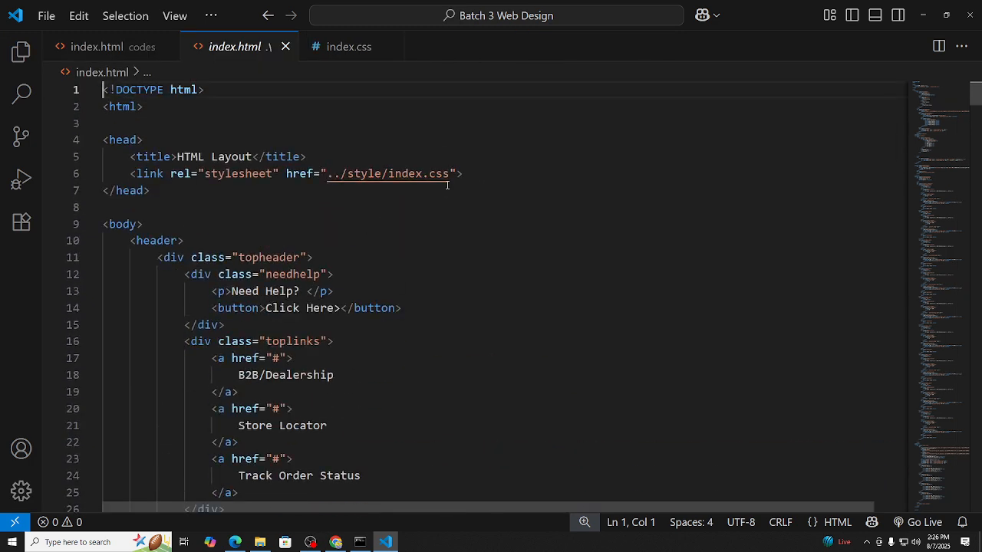
click(21, 50)
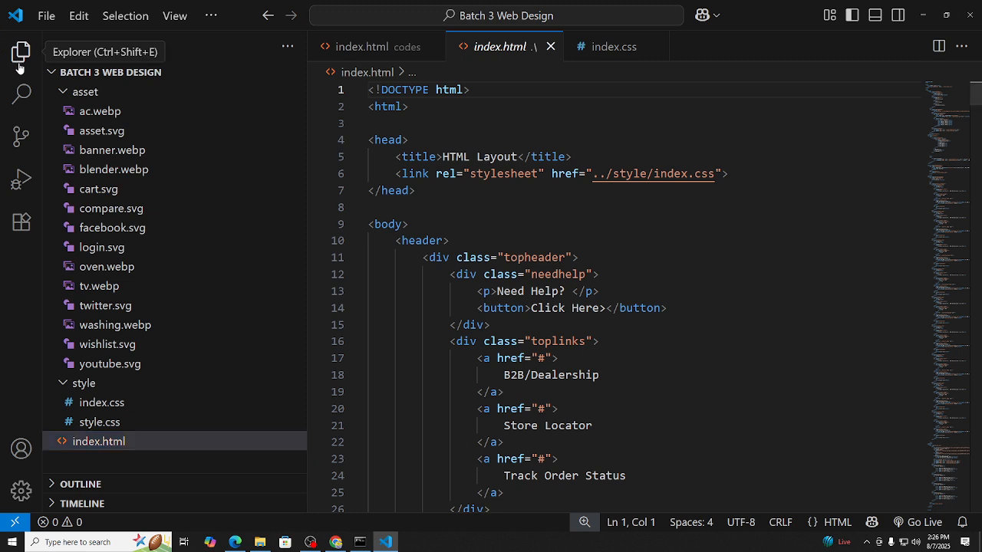
click(21, 52)
drag(450, 173, 326, 174)
text(./)
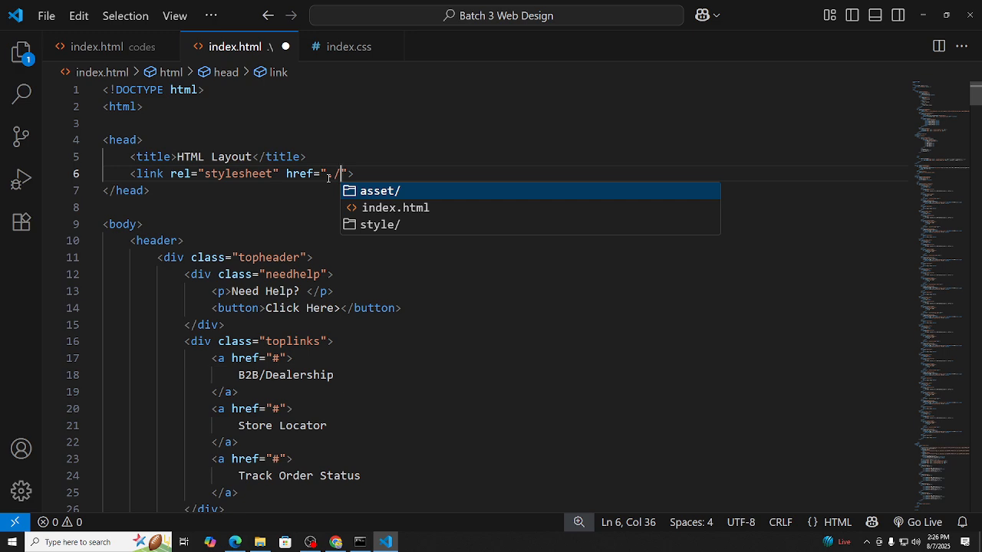
key(Return)
key(Up)
key(Up)
key(Up)
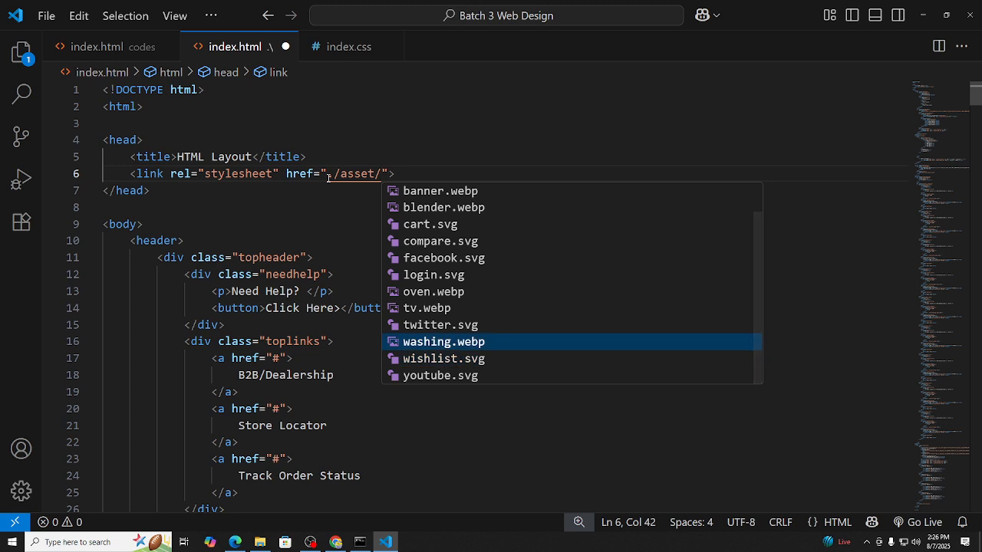
key(Up)
key(Down)
key(Down)
key(Down)
key(Down)
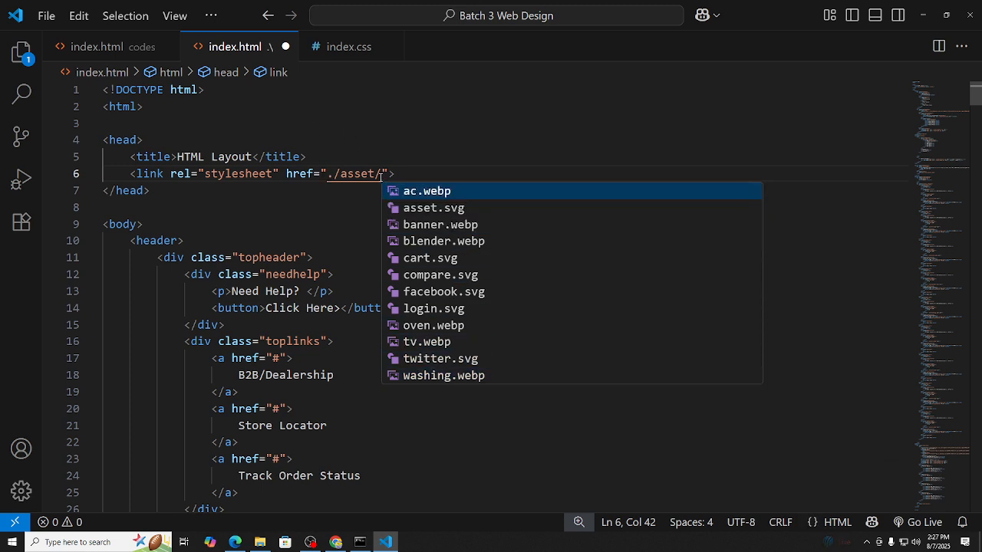
key(Return)
key(BackSpace)
key(BackSpace)
key(BackSpace)
key(BackSpace)
key(BackSpace)
key(BackSpace)
key(BackSpace)
key(BackSpace)
key(BackSpace)
key(BackSpace)
key(BackSpace)
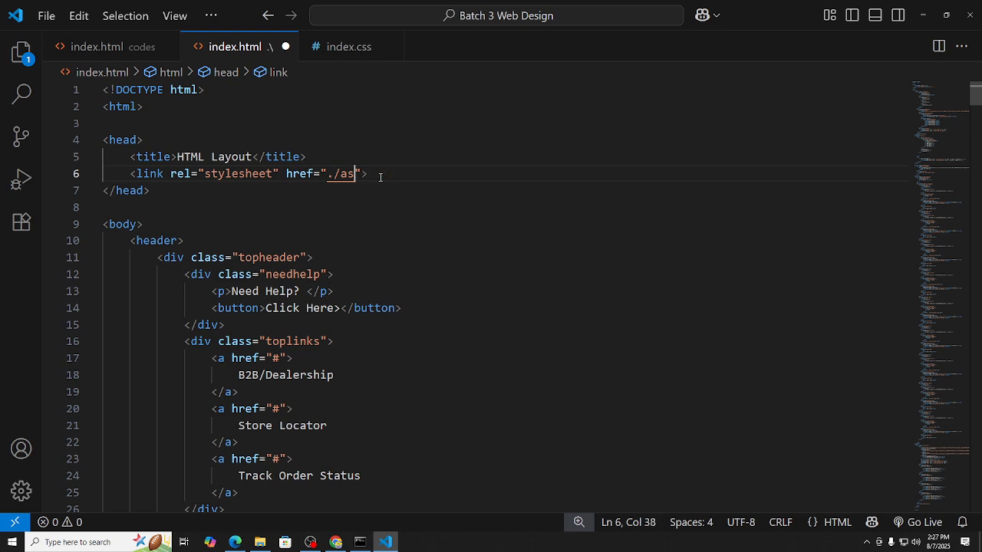
key(BackSpace)
key(BackSpace)
key(BackSpace)
Complete the stylesheet link in the head of index.html as ./style/style.css and save the file
text(/)
key(Down)
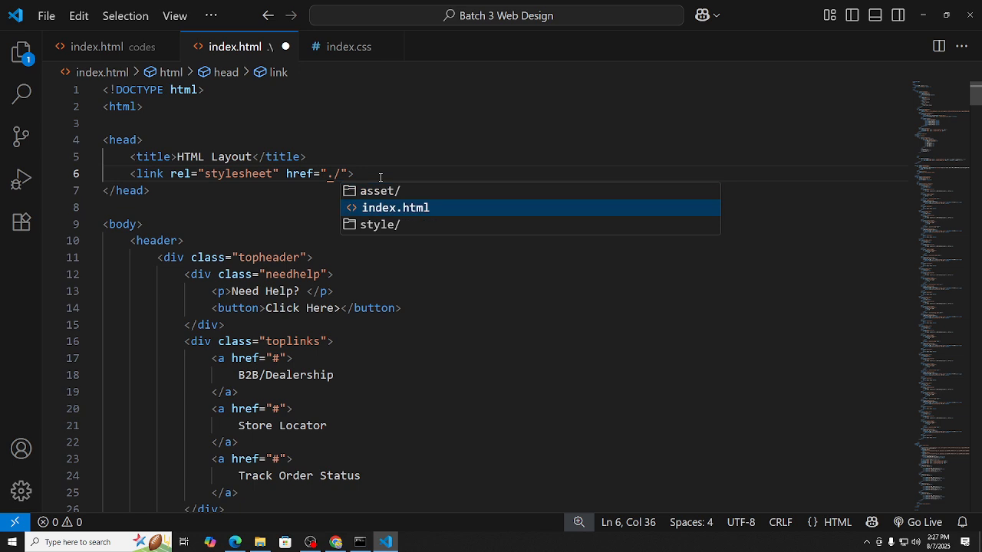
key(Down)
key(Return)
key(Down)
key(Return)
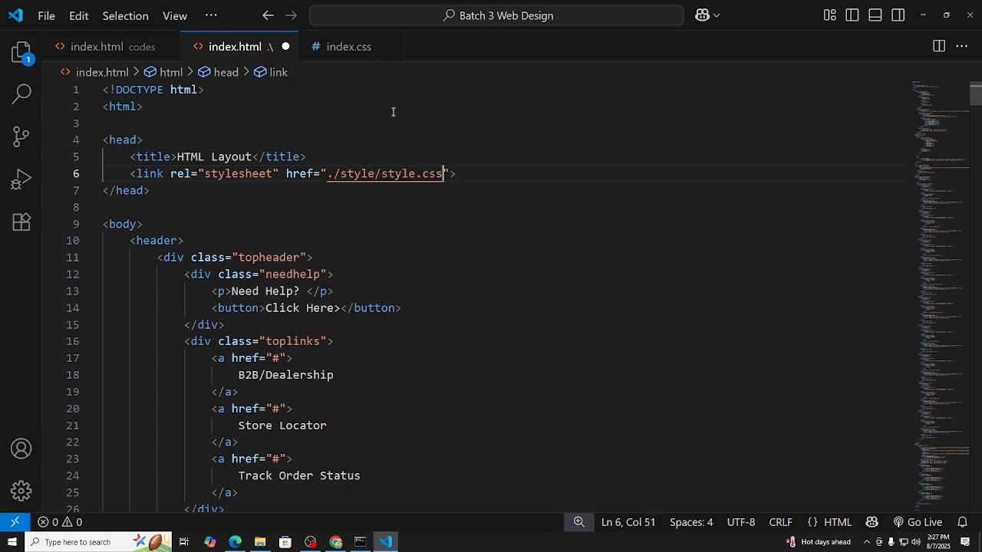
key(ctrl+s)
Check style.css and index.css in the style folder, then point the stylesheet link in index.html to ./style/index.css and save
click(20, 51)
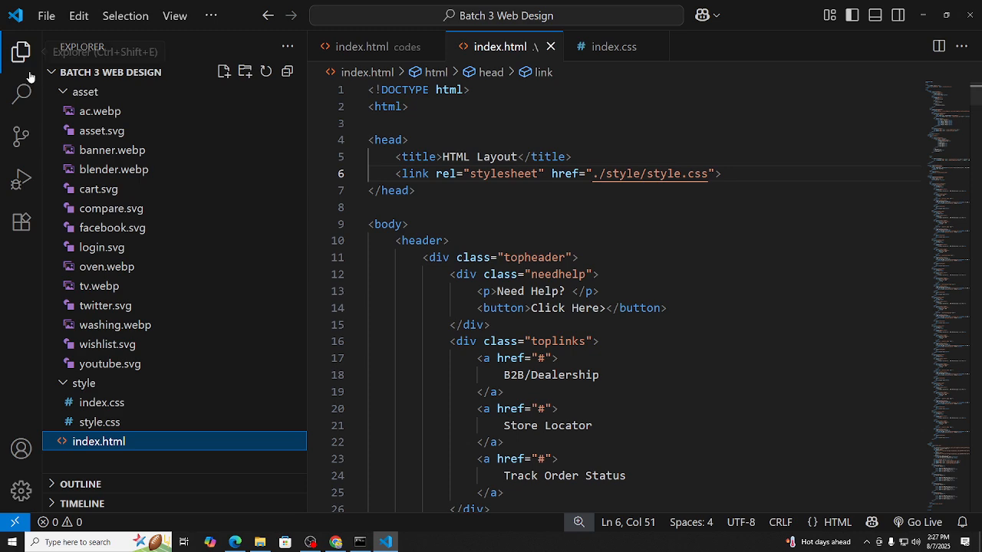
click(100, 423)
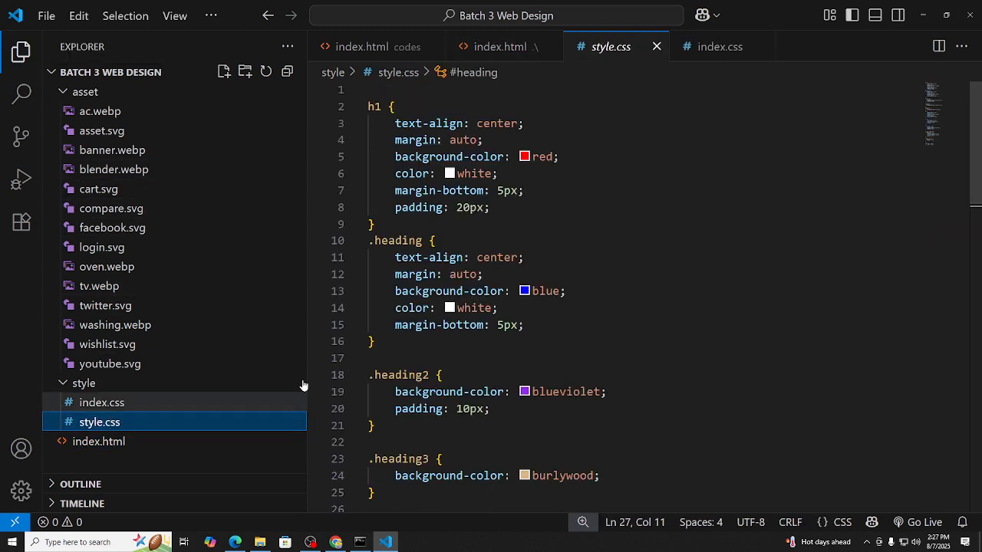
scroll(517, 276, down, 10)
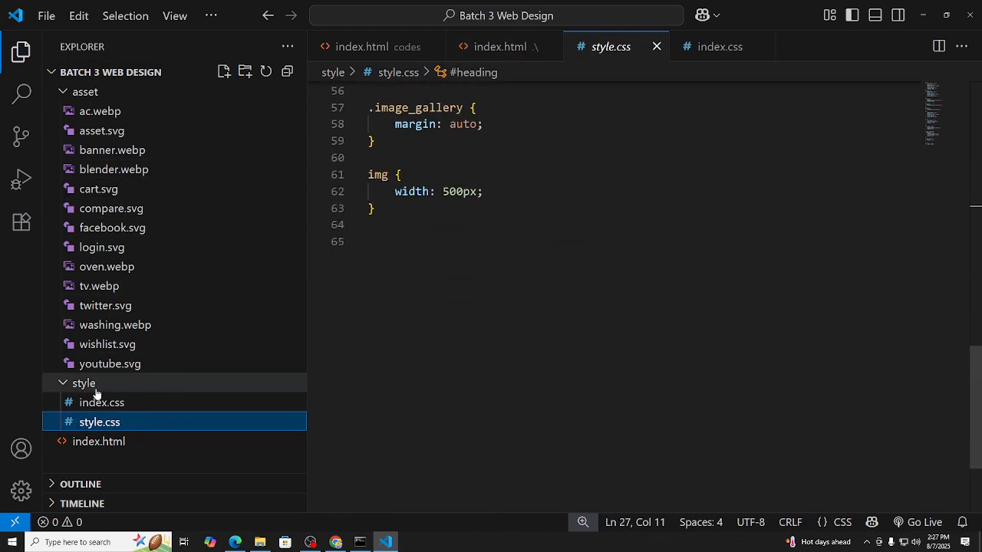
click(117, 405)
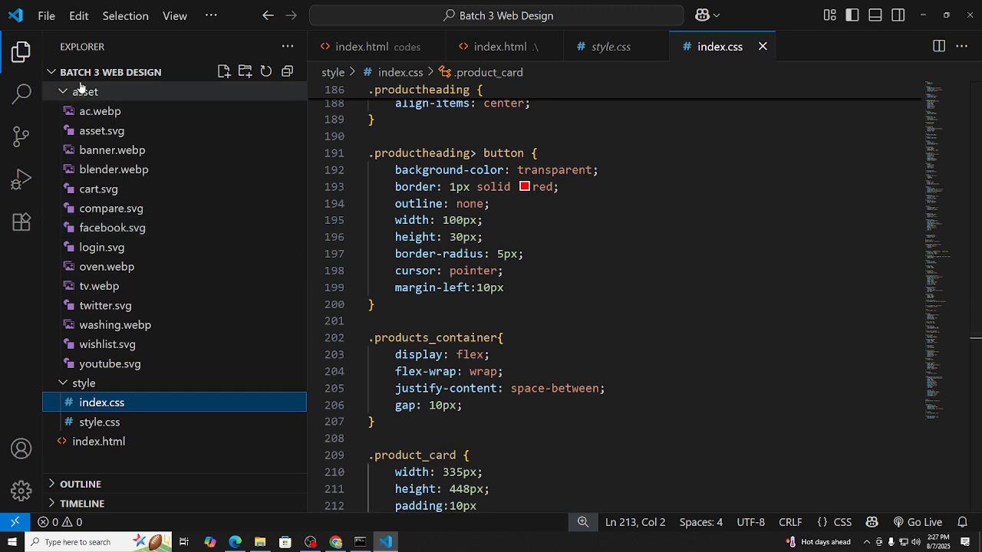
click(102, 445)
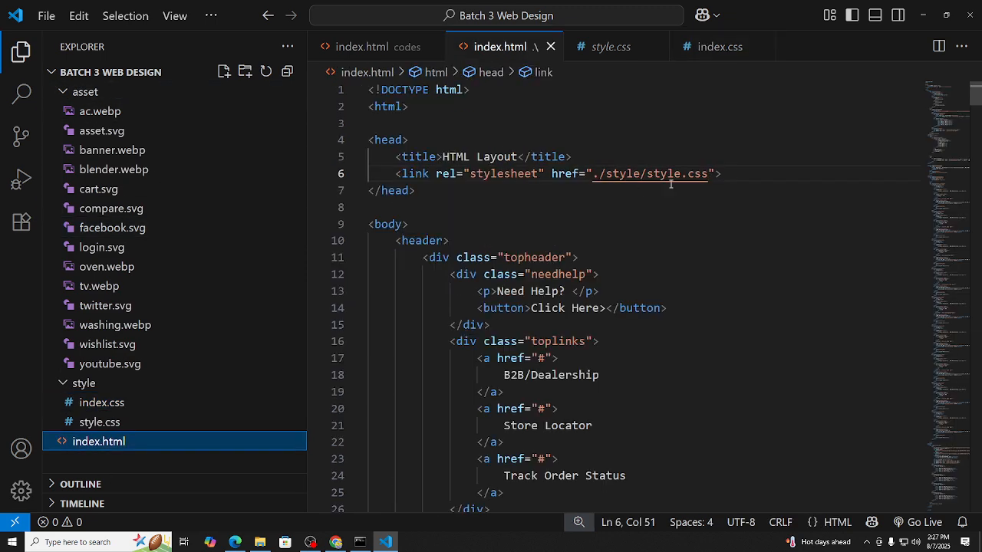
drag(707, 175, 647, 173)
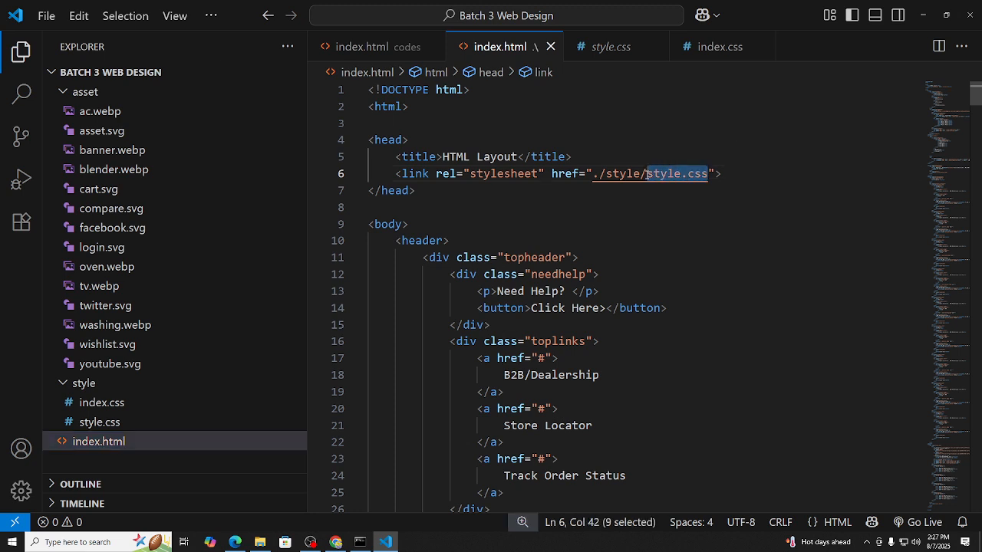
key(BackSpace)
key(BackSpace)
text(/index)
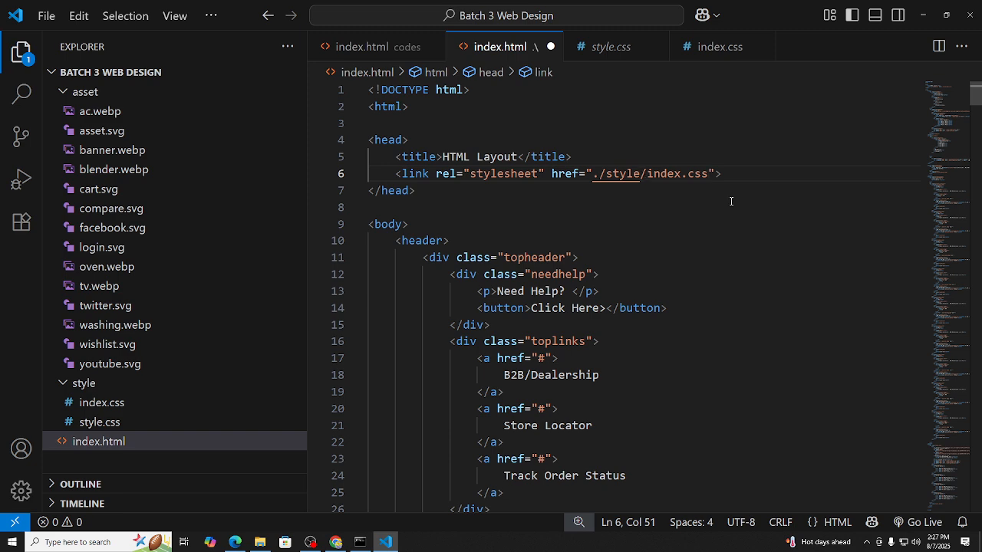
click(806, 259)
key(ctrl+s)
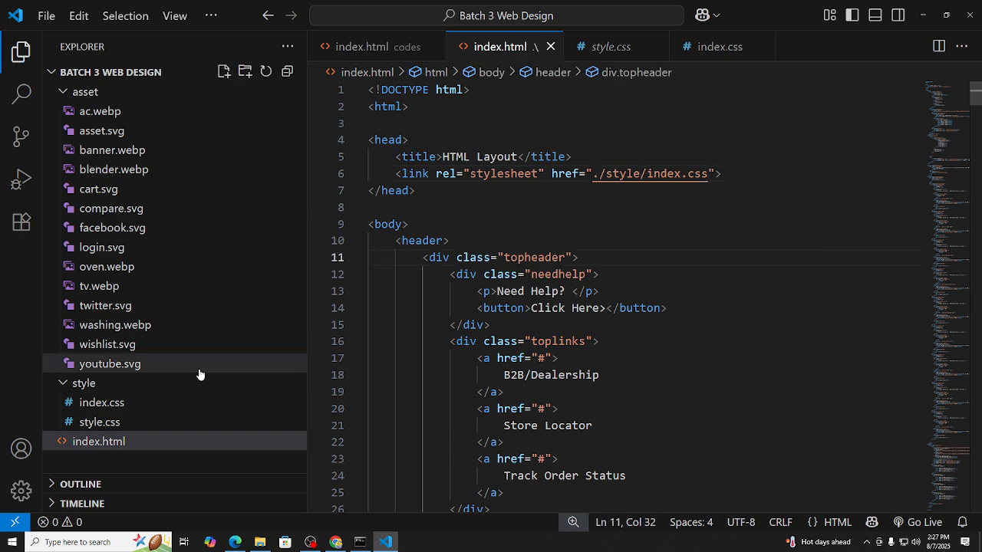
Collapse the asset folder, hide the file explorer and locate the search button's image tag in index.html
click(80, 91)
scroll(499, 194, down, 1)
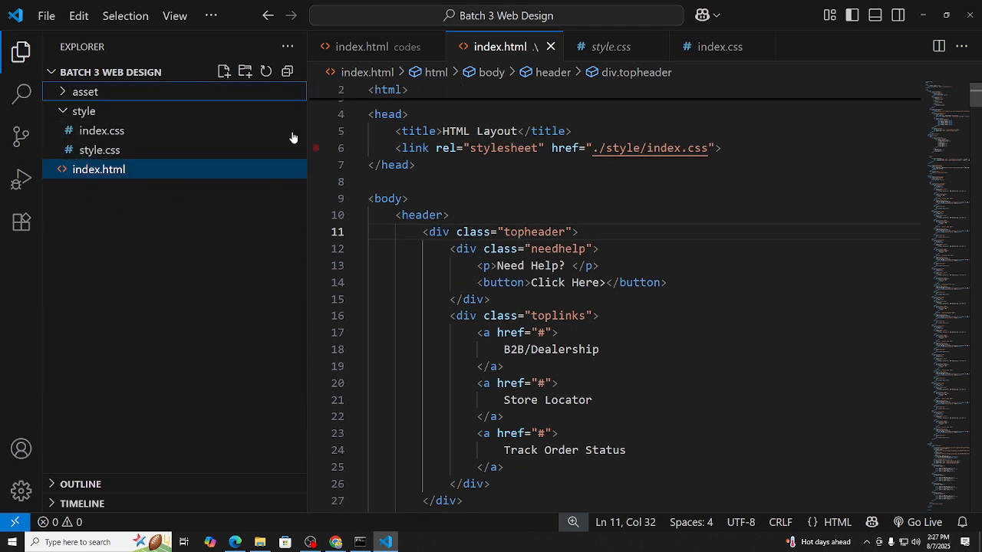
key(ctrl+b)
scroll(382, 362, down, 5)
scroll(414, 368, down, 2)
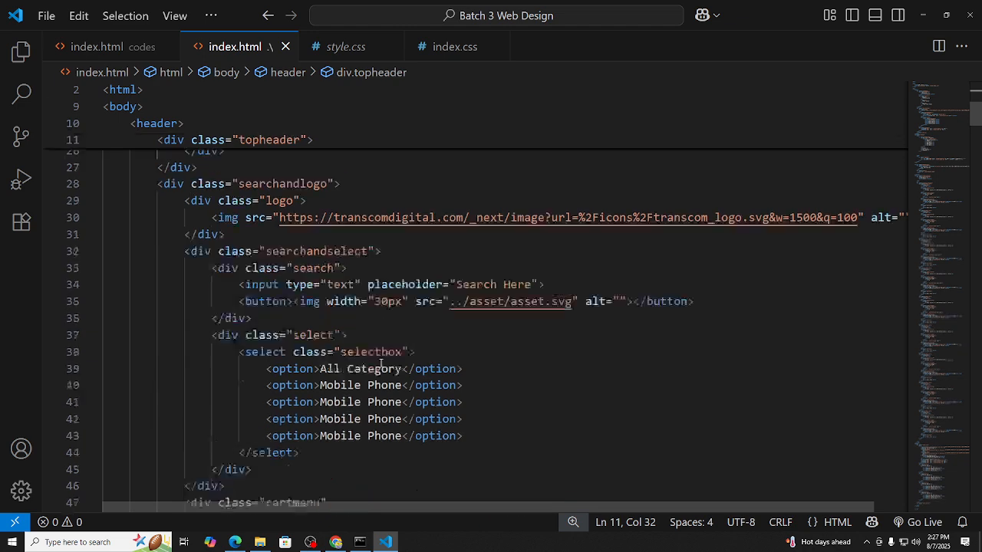
scroll(485, 381, up, 1)
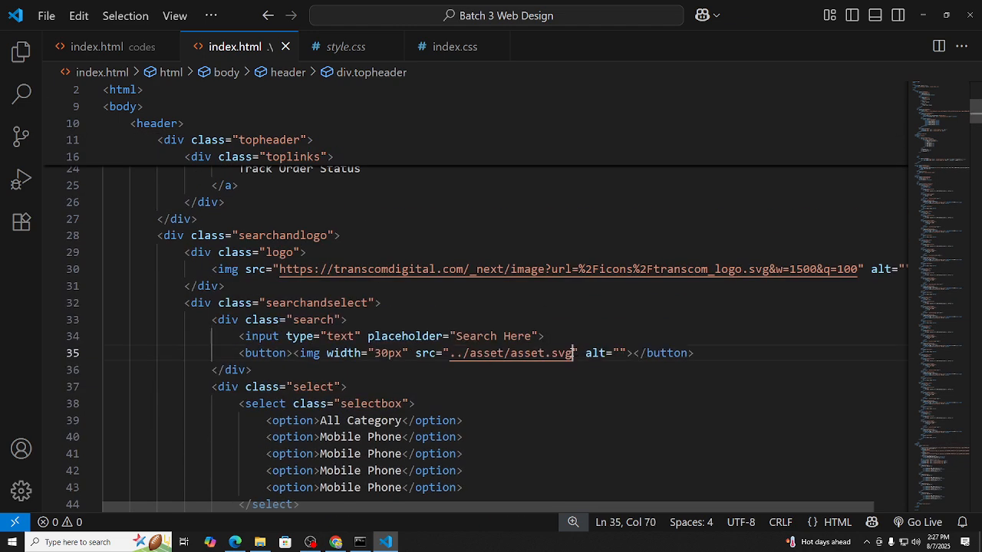
drag(574, 352, 453, 358)
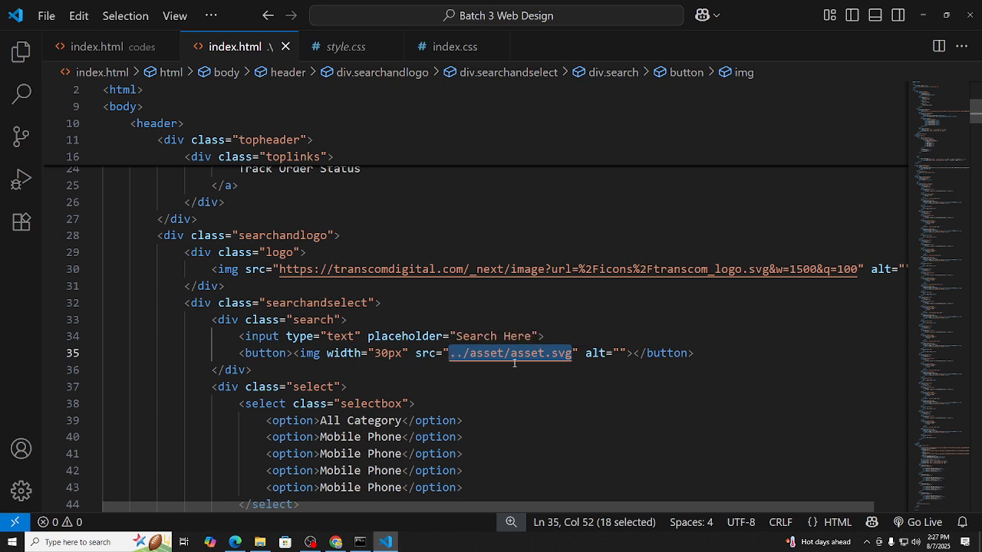
key(BackSpace)
text(.//)
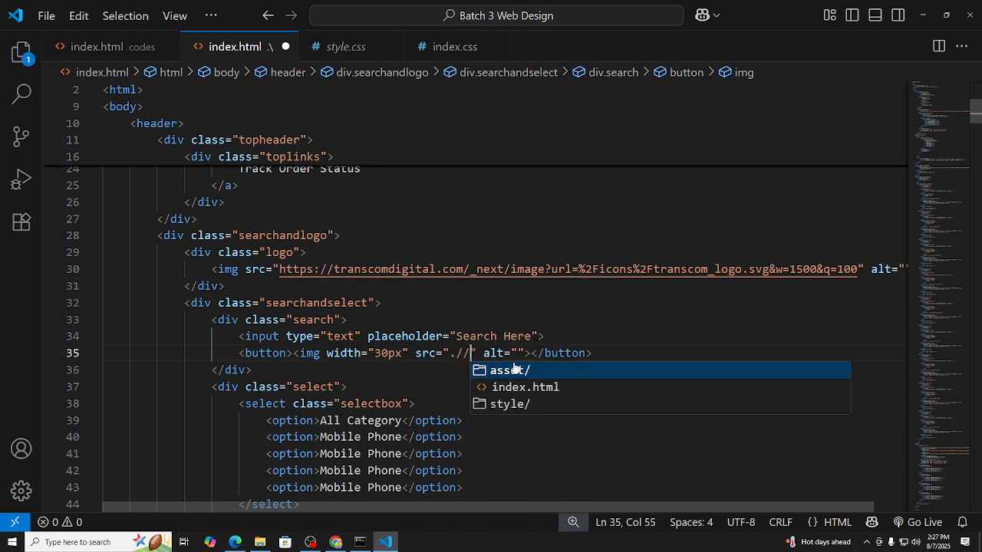
key(BackSpace)
key(BackSpace)
key(BackSpace)
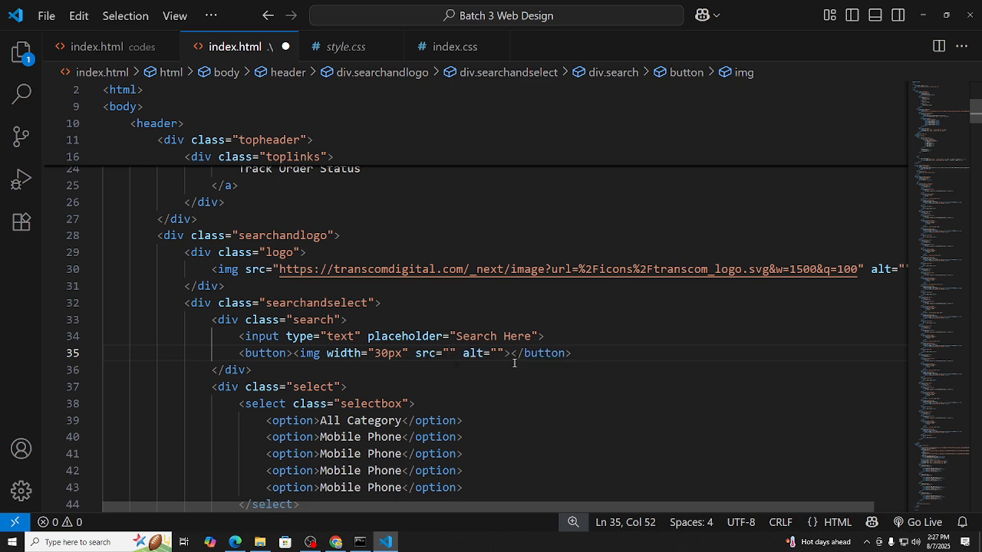
key(ctrl+z)
key(ctrl+z)
key(ctrl+z)
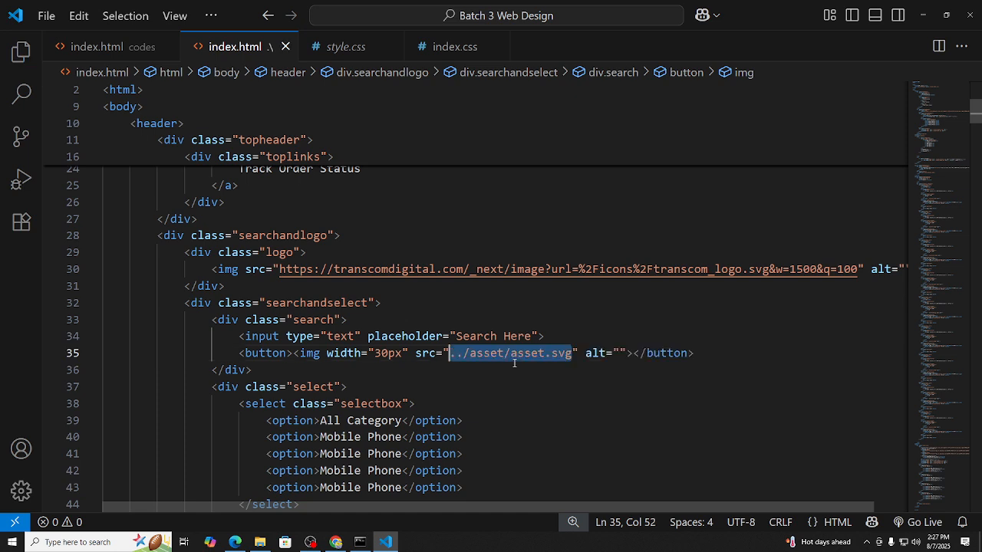
Replace the image source inside the search button with ./asset/asset.svg
click(582, 371)
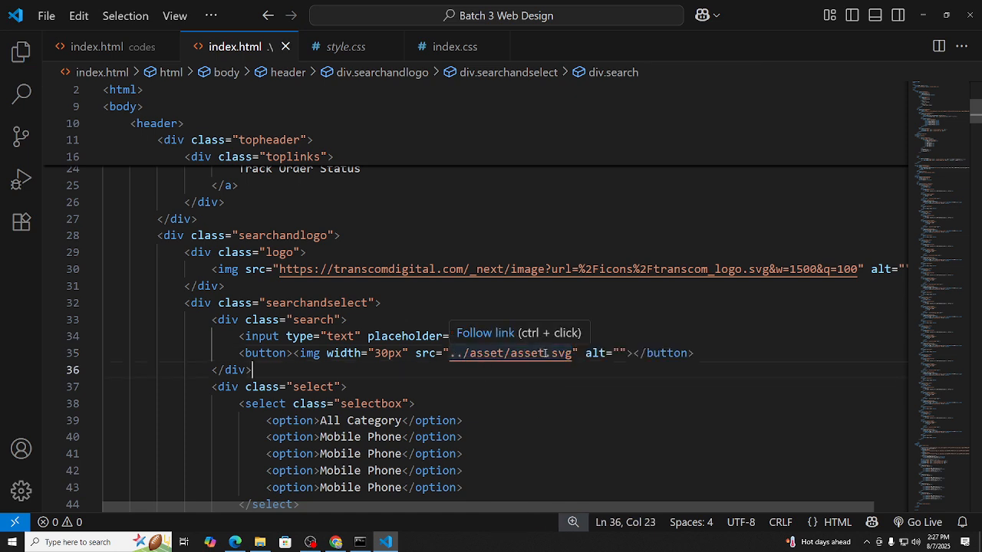
drag(572, 353, 470, 353)
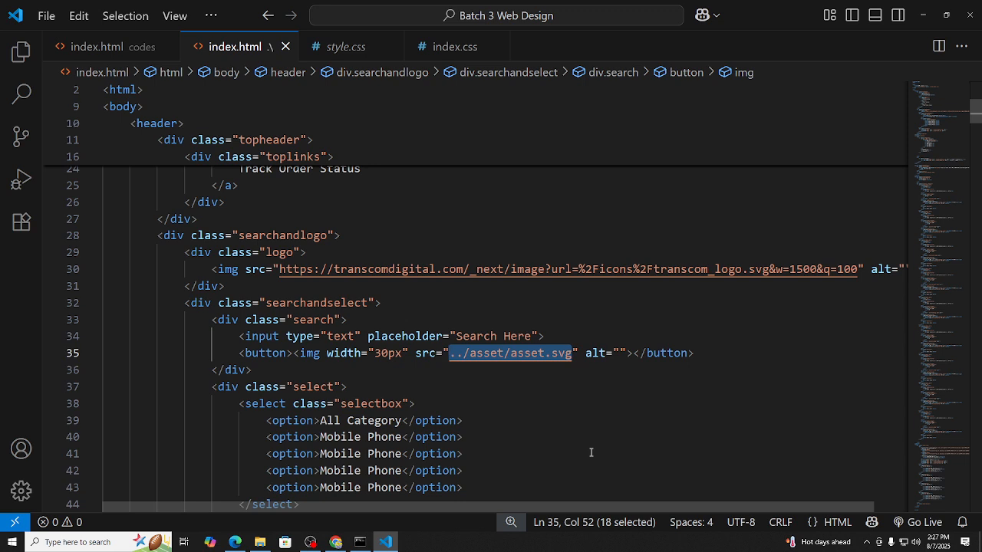
key(BackSpace)
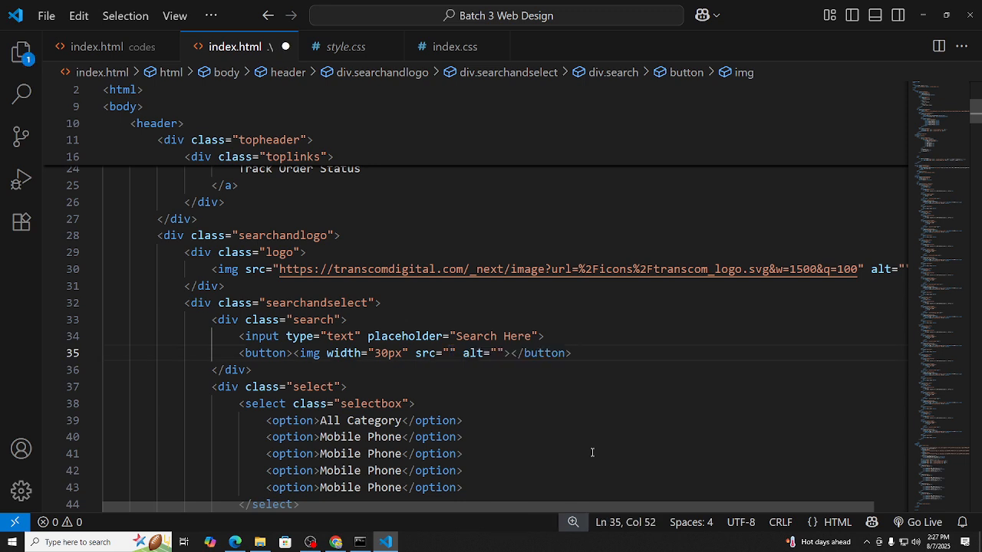
text(./)
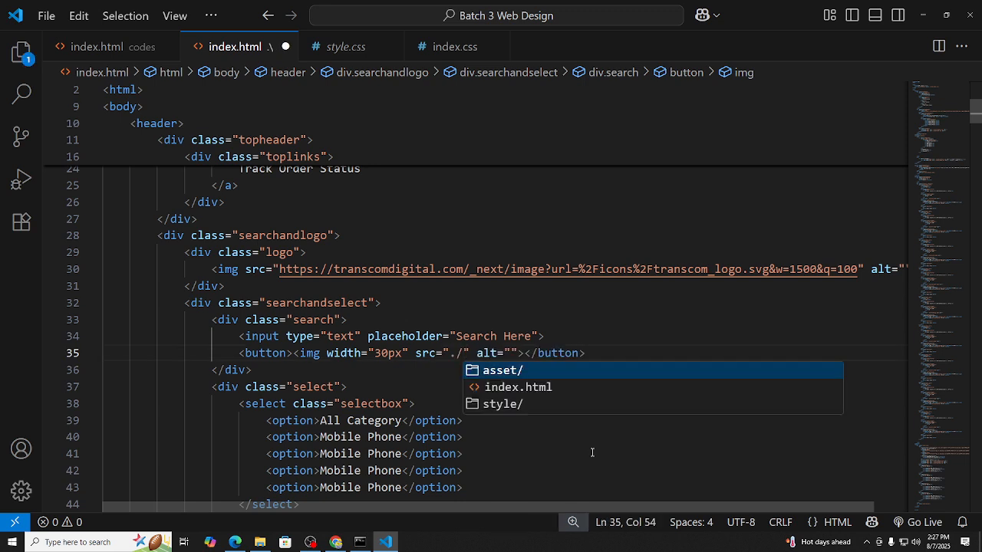
key(Return)
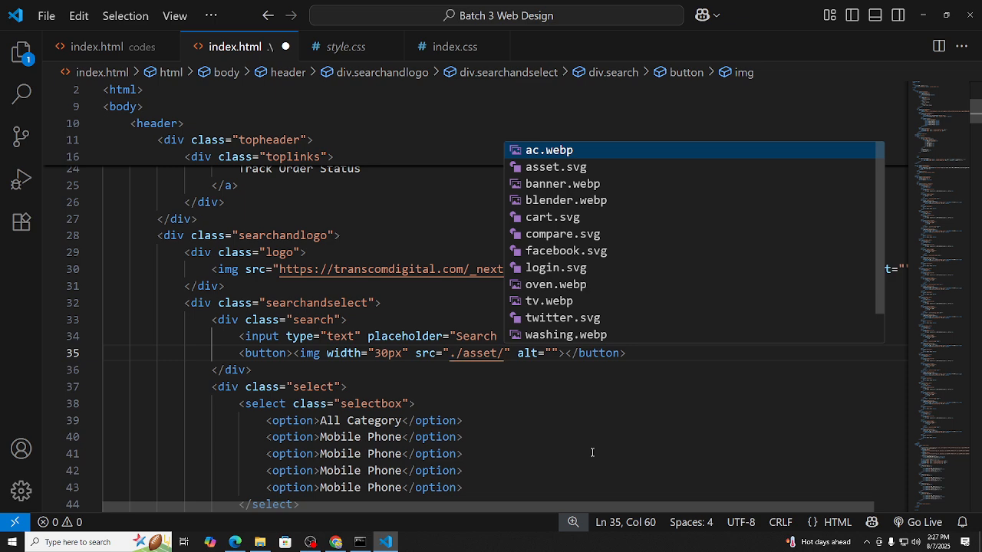
text(sv)
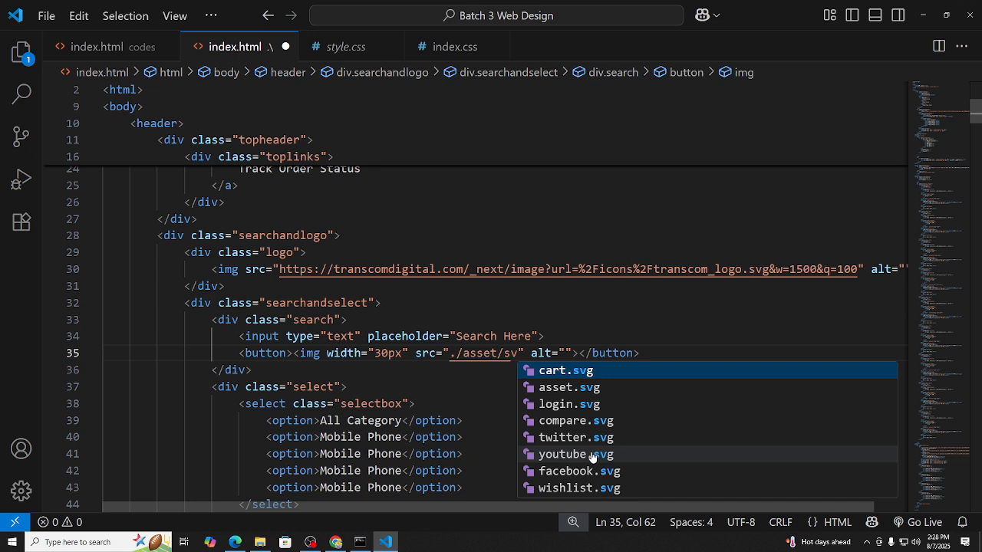
key(BackSpace)
key(BackSpace)
text(a)
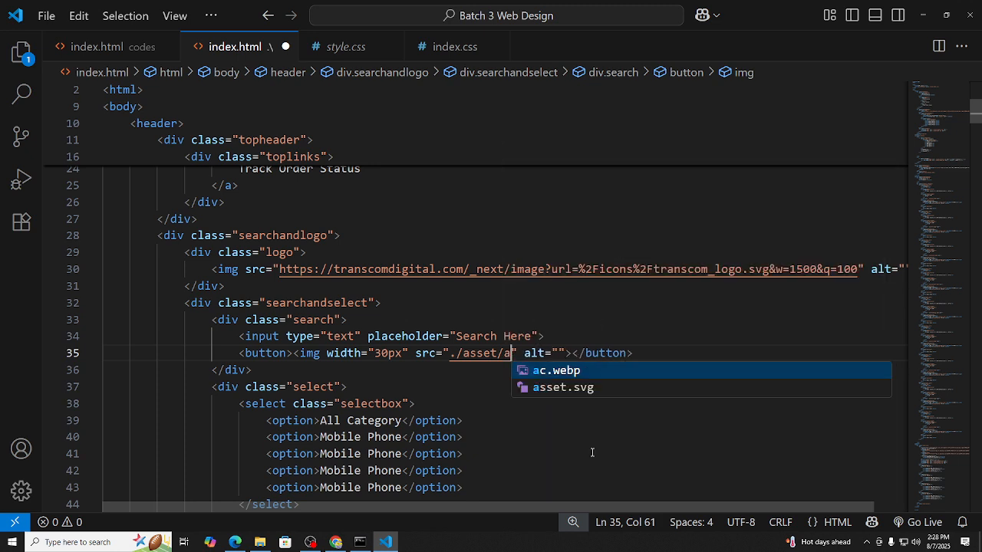
key(Down)
key(Return)
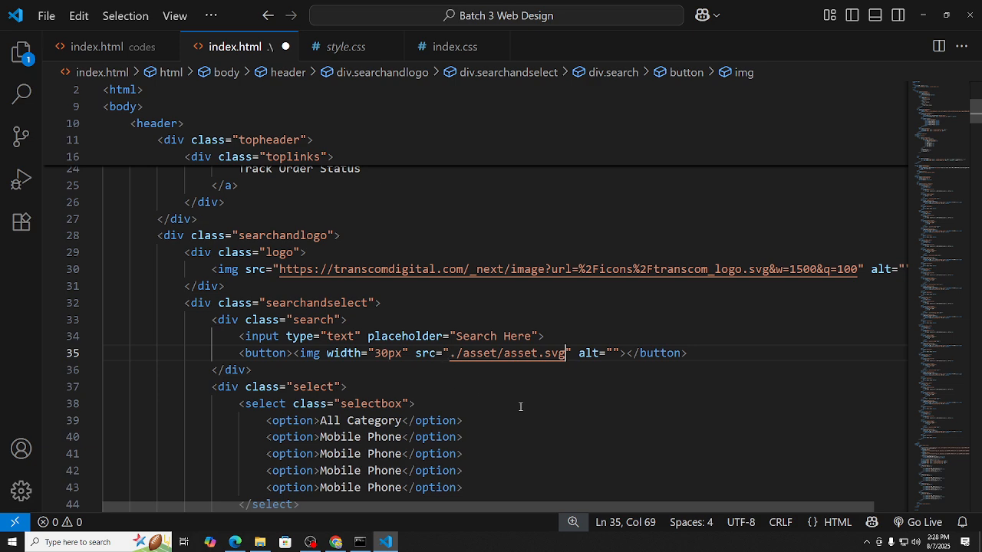
Undo the edits to the search button's image source until the original ../asset/asset.svg path is restored
click(450, 354)
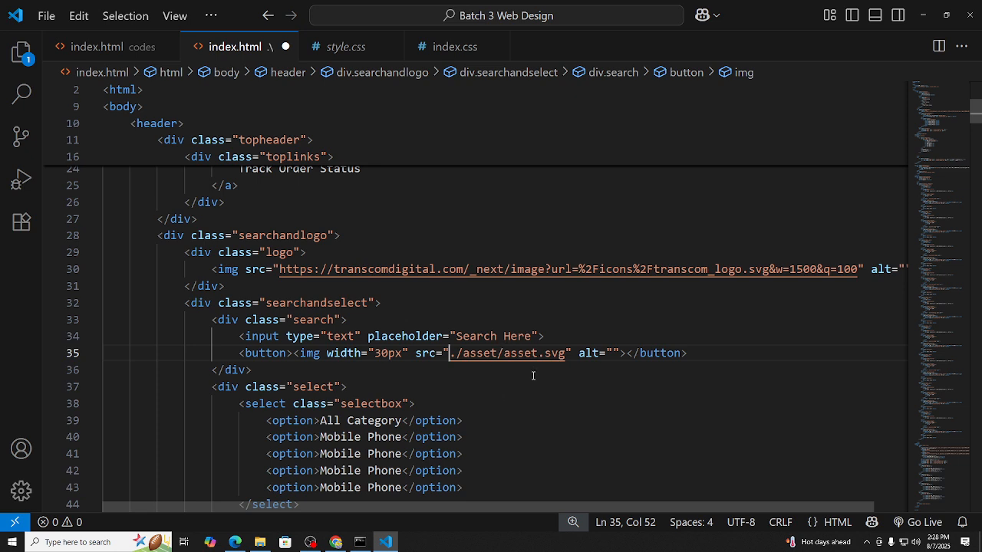
key(ctrl+z)
key(ctrl+z)
key(ctrl+z)
key(ctrl+z)
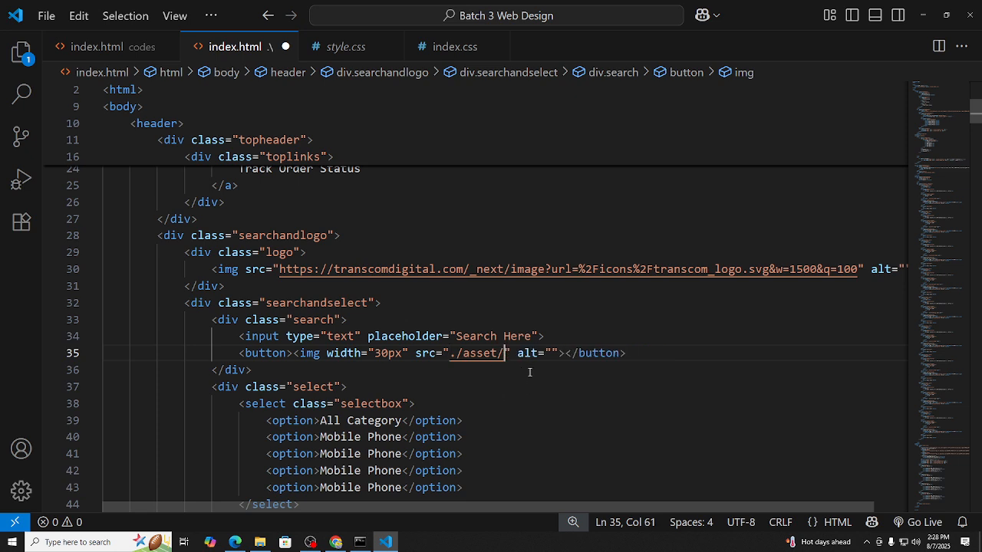
key(ctrl+z)
key(ctrl+z)
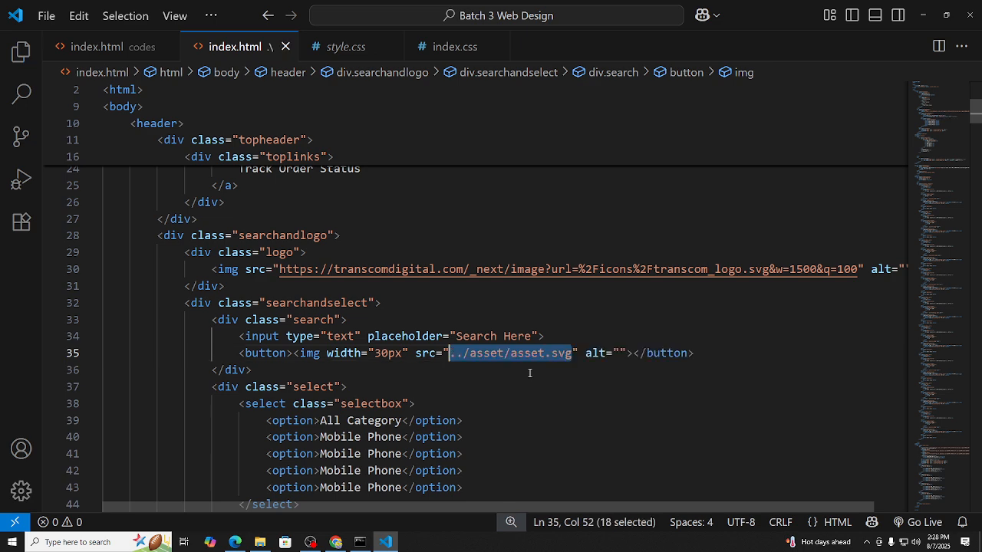
Search index.html for every occurrence of ../asset/, using the folder part of the search button's image path
drag(531, 380, 532, 376)
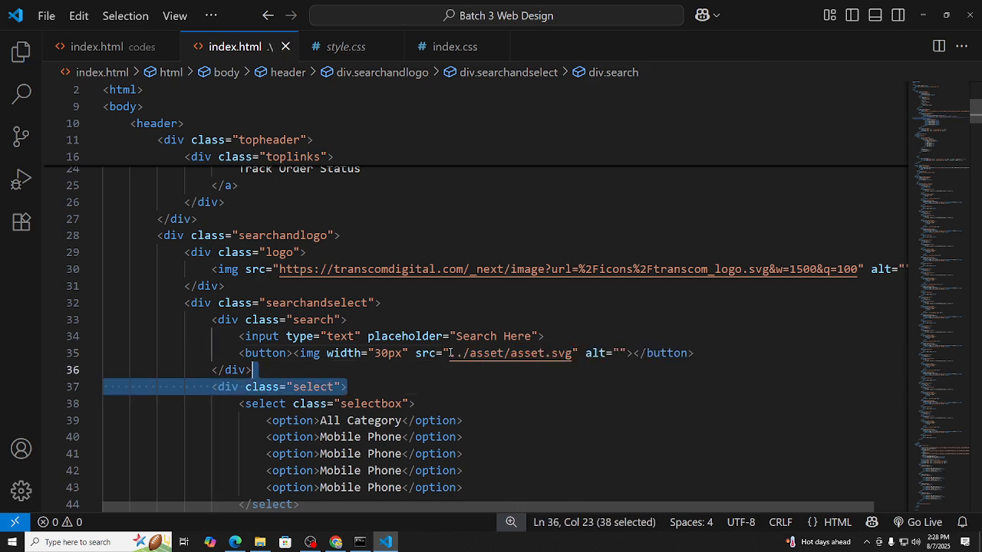
click(463, 382)
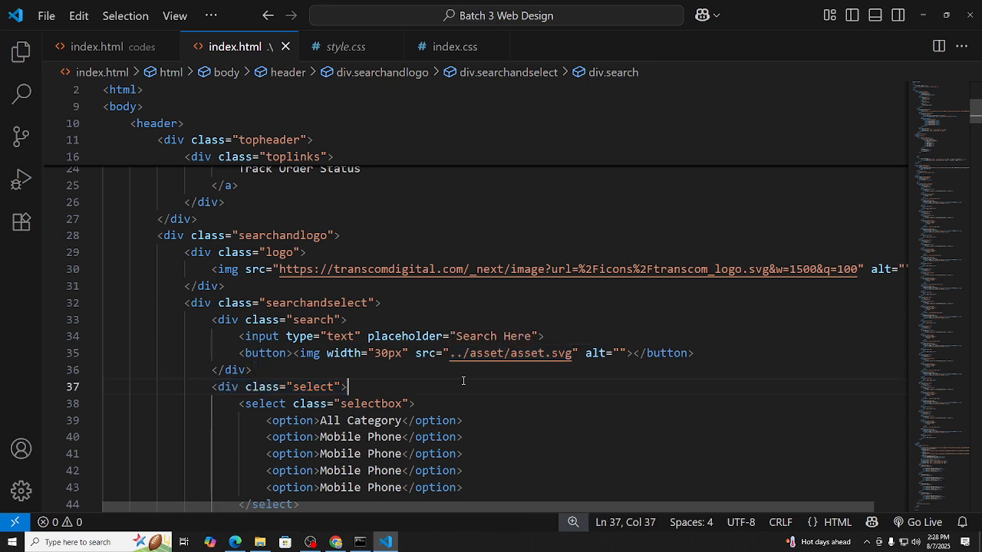
drag(451, 354, 509, 353)
click(517, 372)
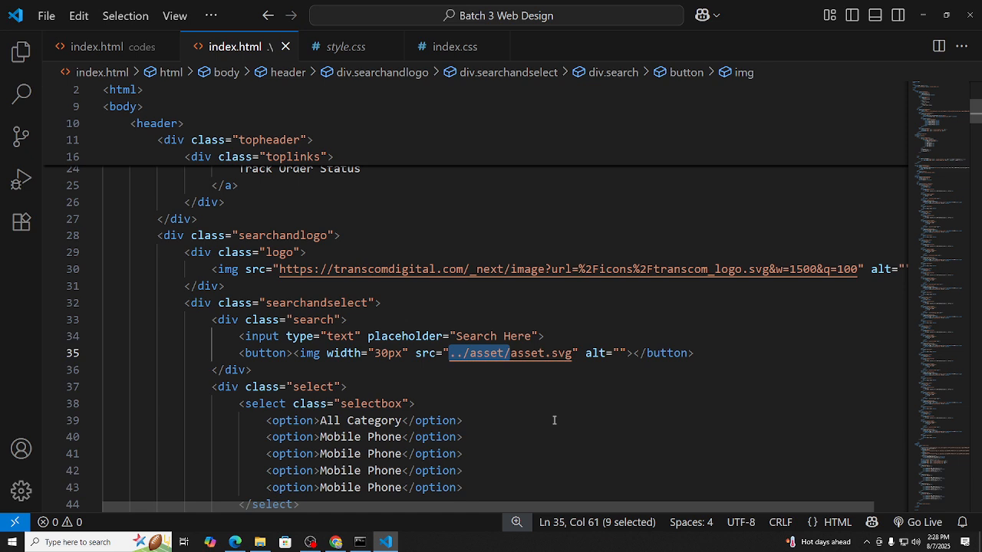
key(ctrl+f)
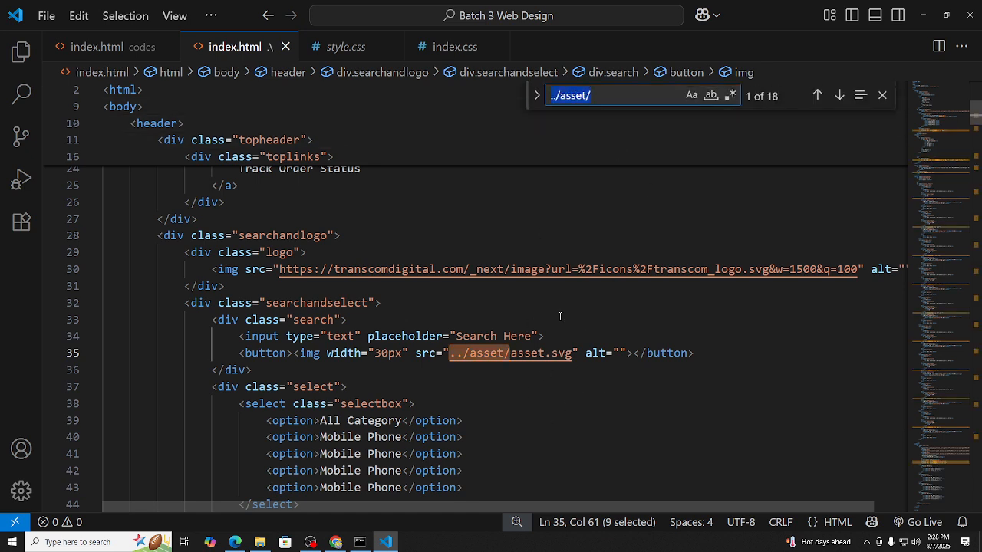
Replace every occurrence of ../asset/ in index.html with ./asset/ and close the search
scroll(496, 401, down, 15)
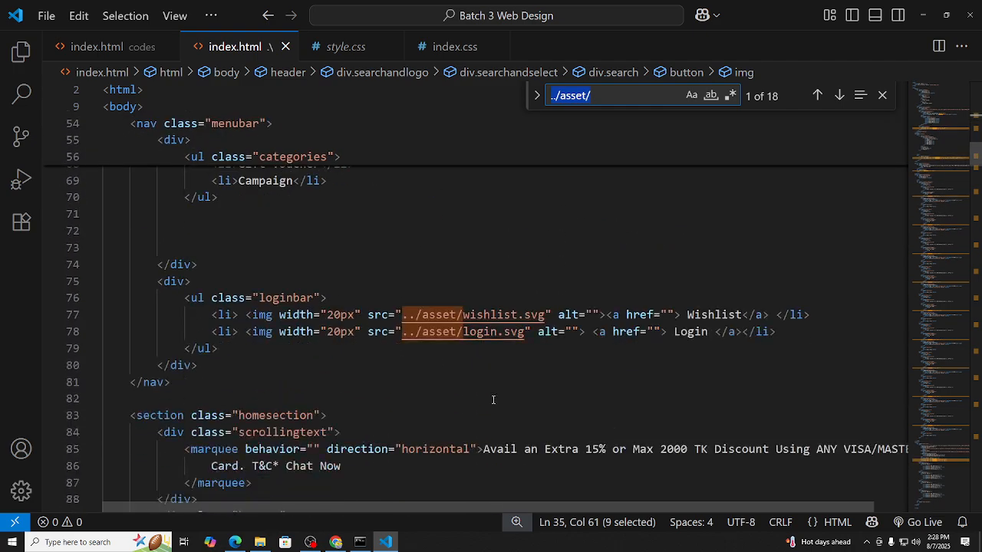
scroll(494, 399, down, 15)
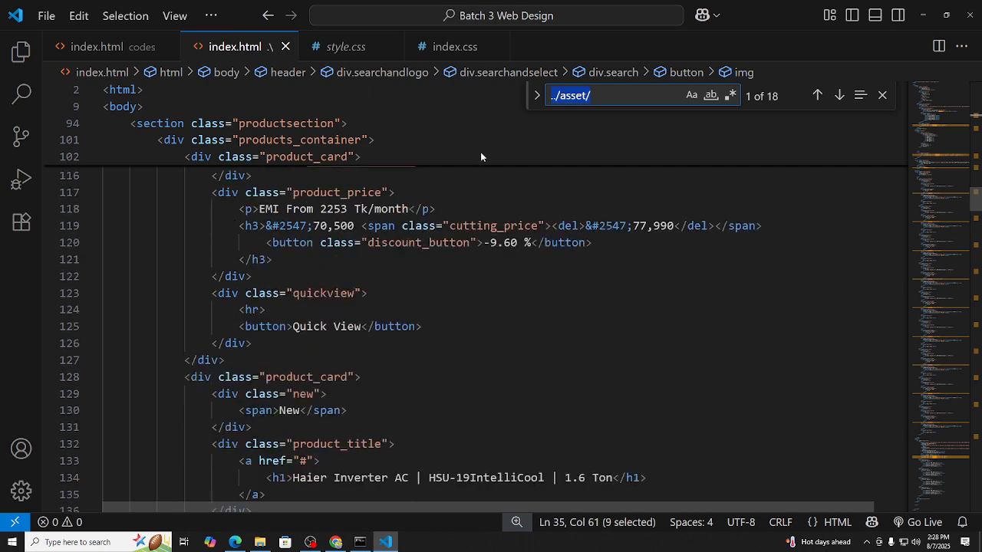
click(537, 95)
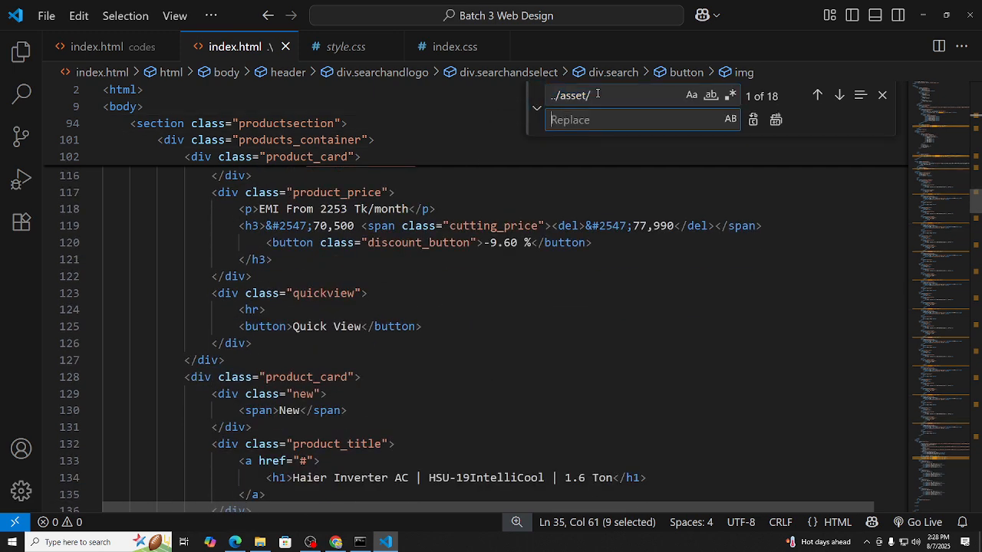
drag(597, 93, 544, 97)
key(ctrl+c)
click(580, 117)
key(ctrl+v)
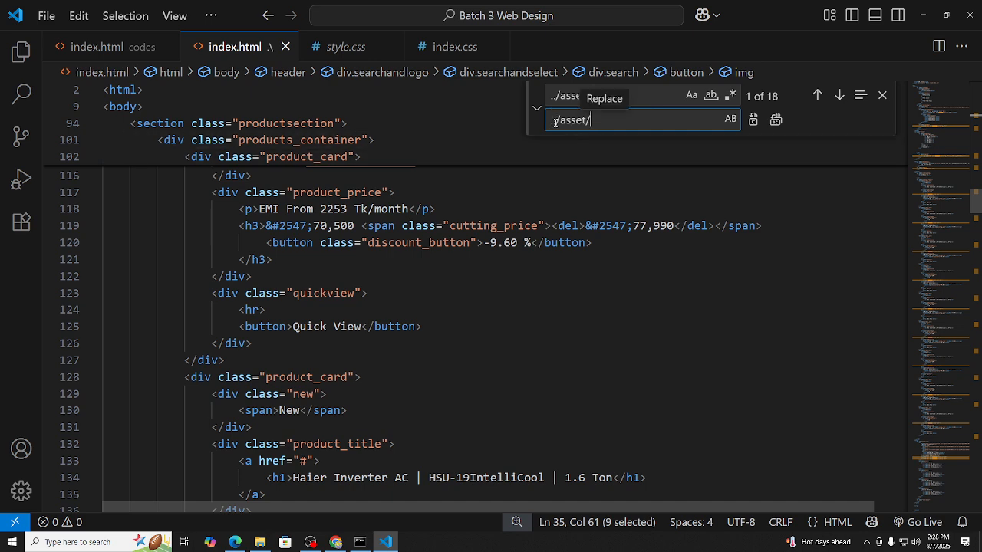
click(554, 123)
key(BackSpace)
click(775, 119)
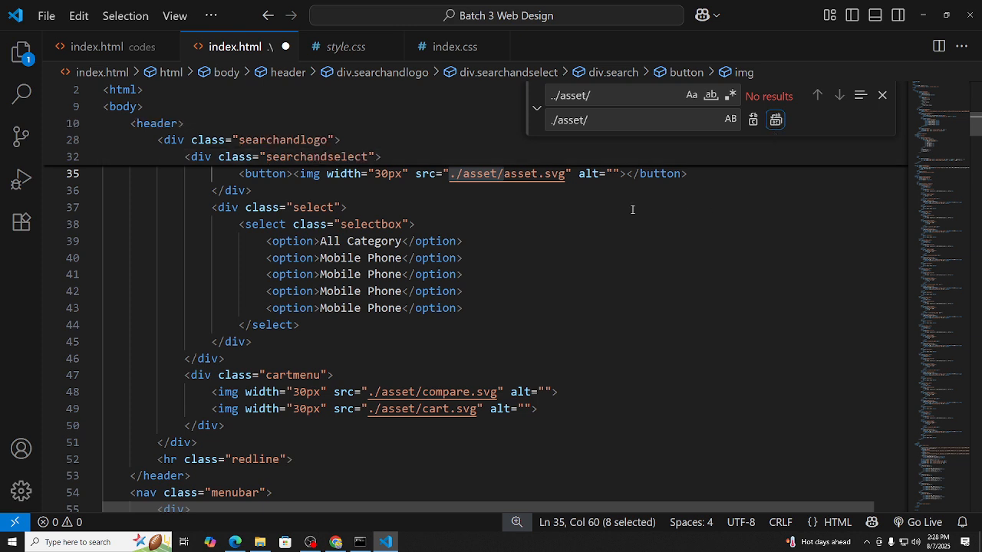
click(882, 95)
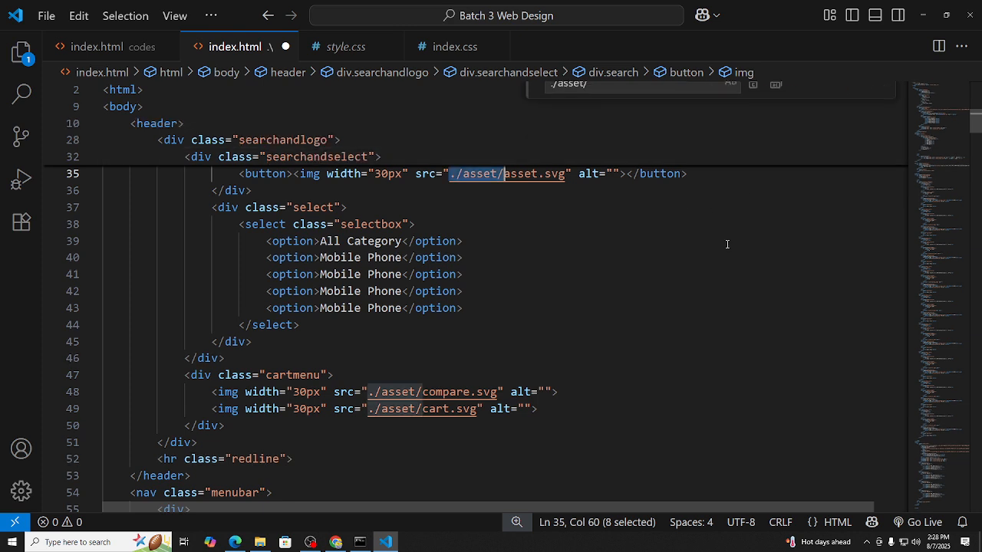
Save index.html, preview it with Live Server and check the page's images from footer to header
click(687, 265)
key(ctrl+s)
right_click(585, 295)
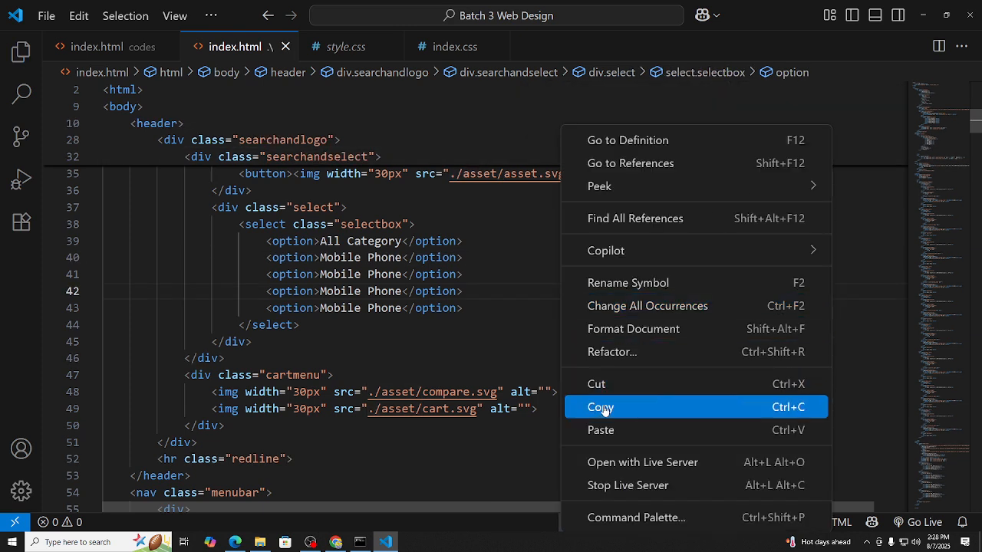
click(663, 463)
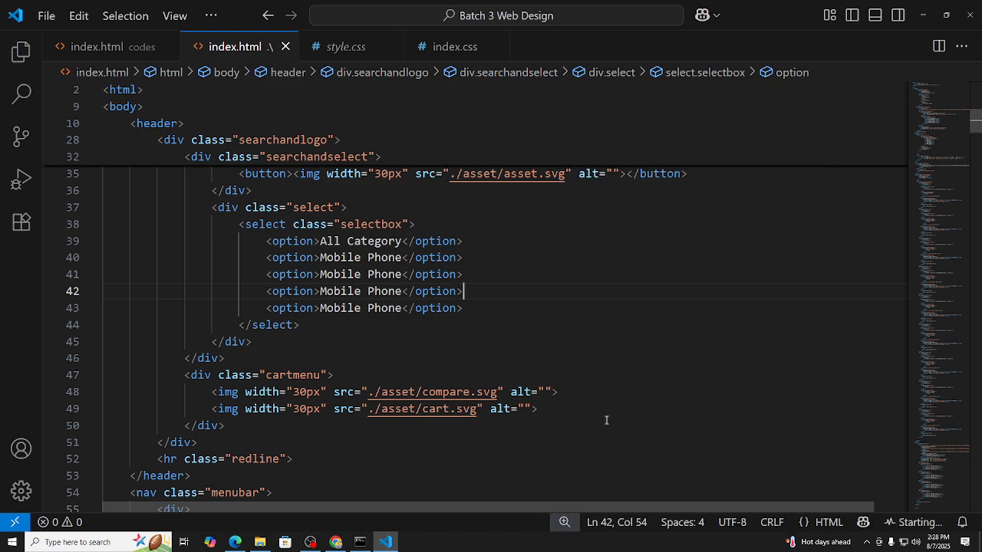
scroll(441, 316, down, 15)
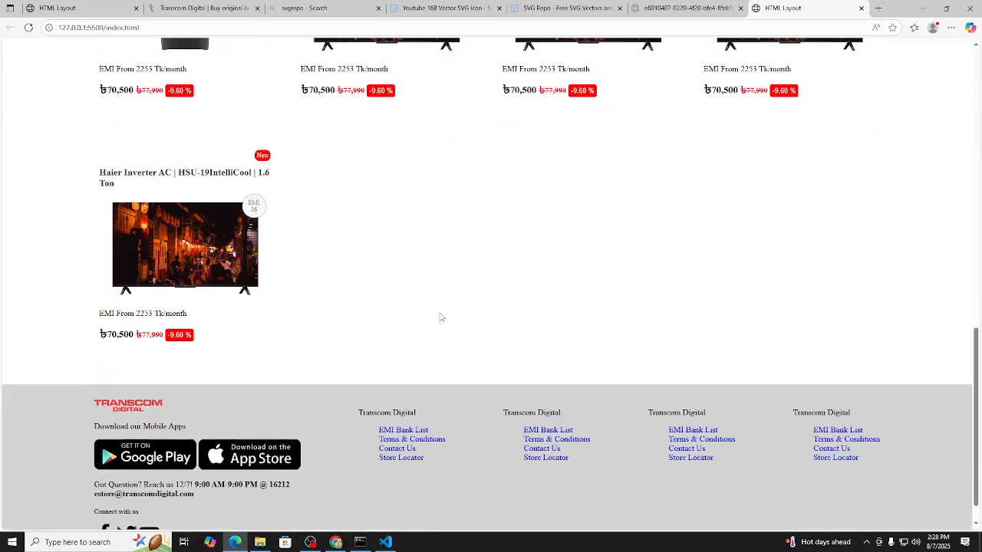
scroll(430, 346, up, 15)
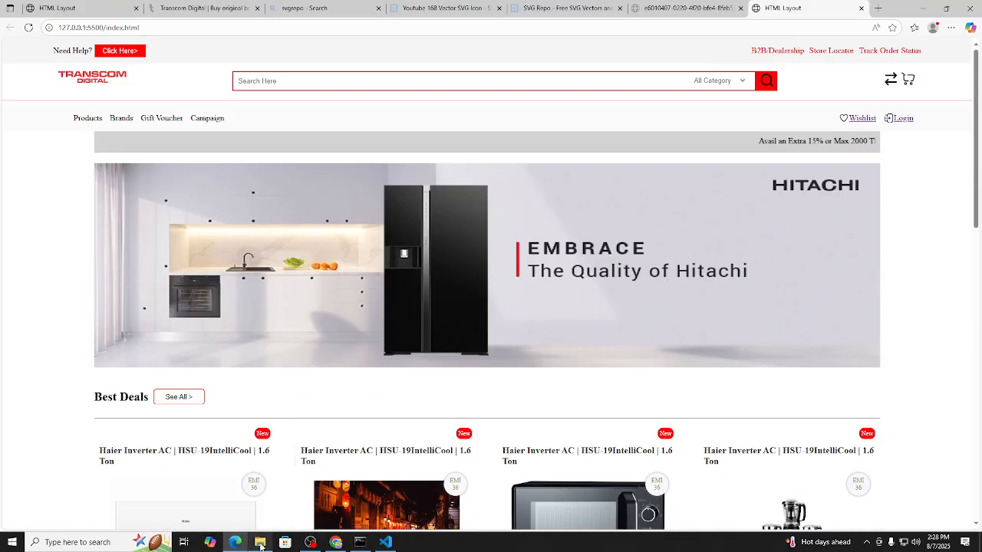
Switch to File Explorer and review the asset, style and index items in the Batch 3 Web Design folder
click(260, 542)
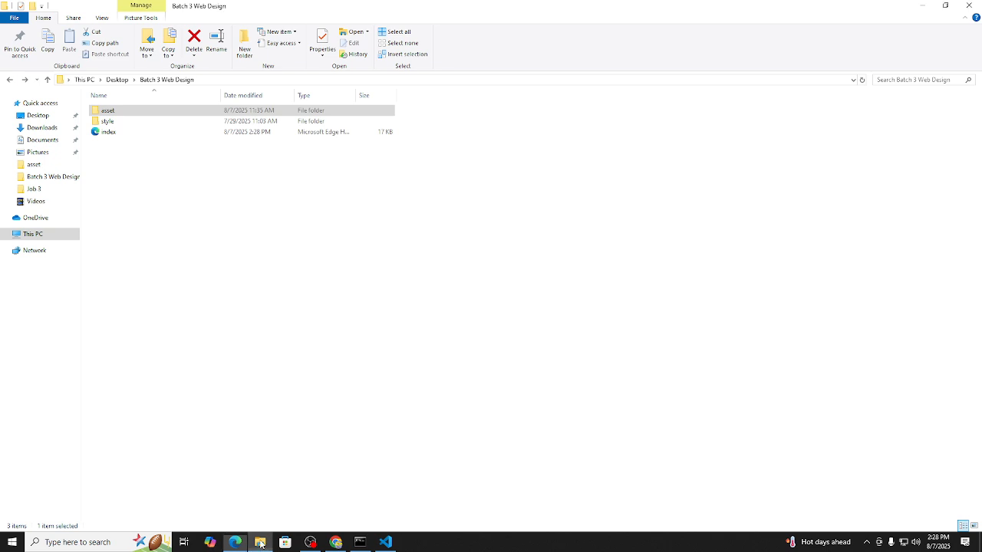
click(126, 136)
click(121, 121)
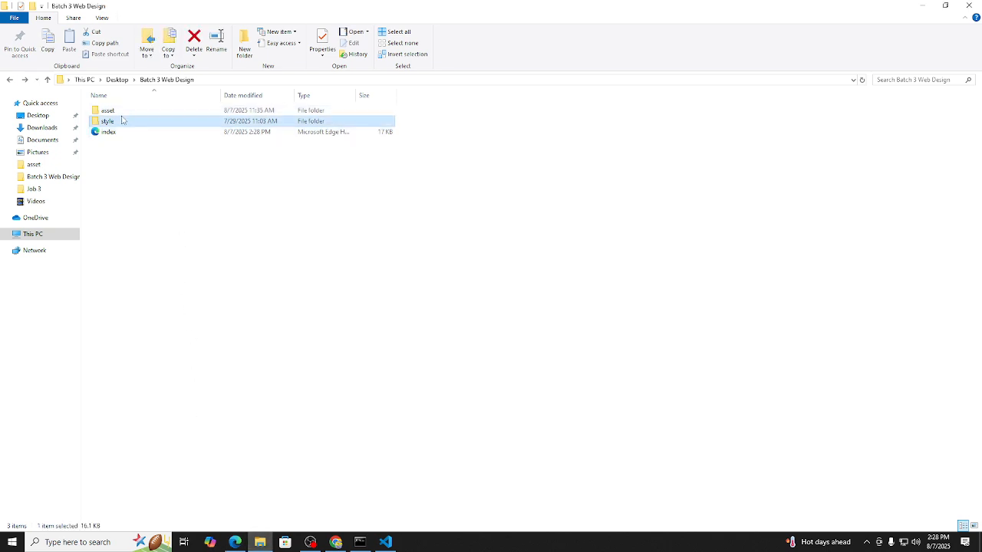
click(119, 111)
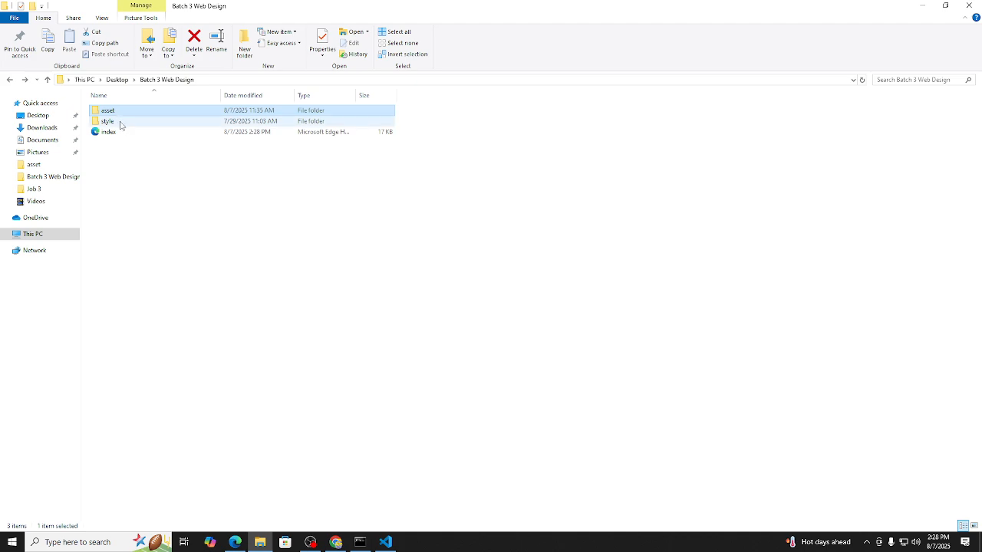
click(150, 177)
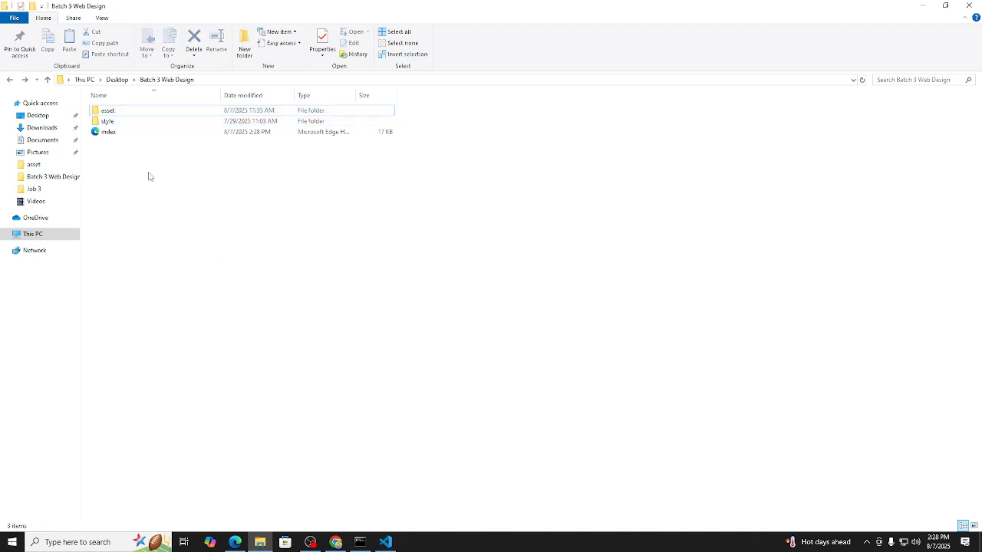
click(117, 80)
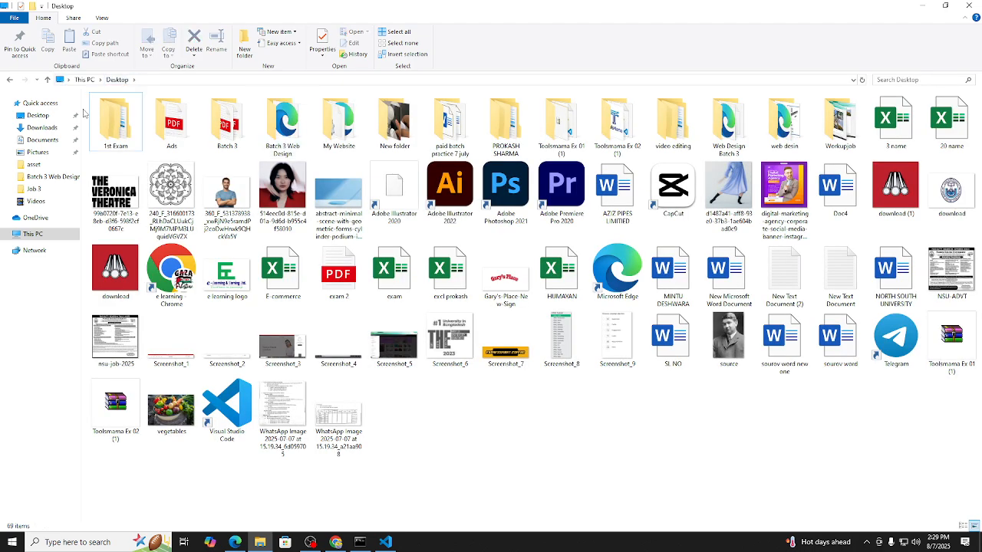
click(48, 181)
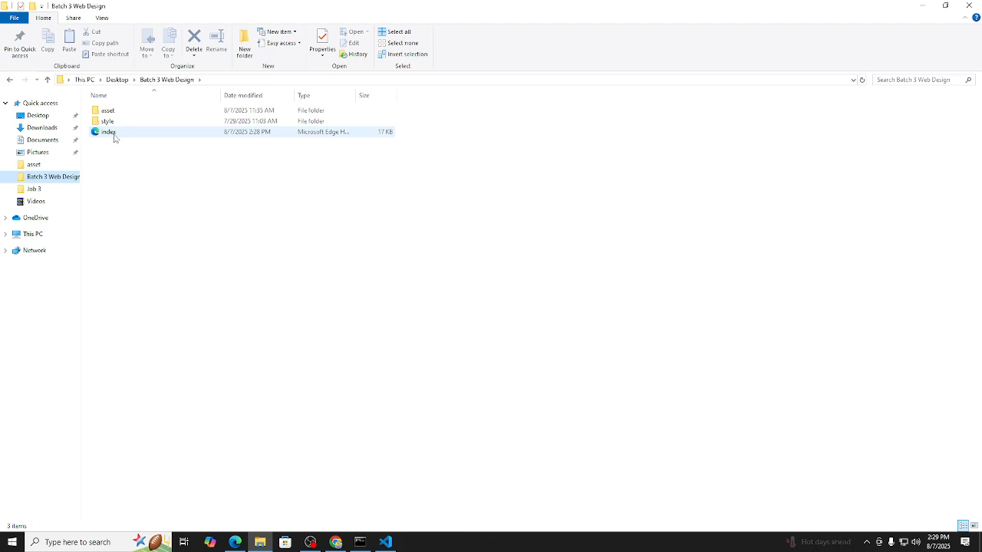
drag(125, 154, 158, 115)
right_click(158, 114)
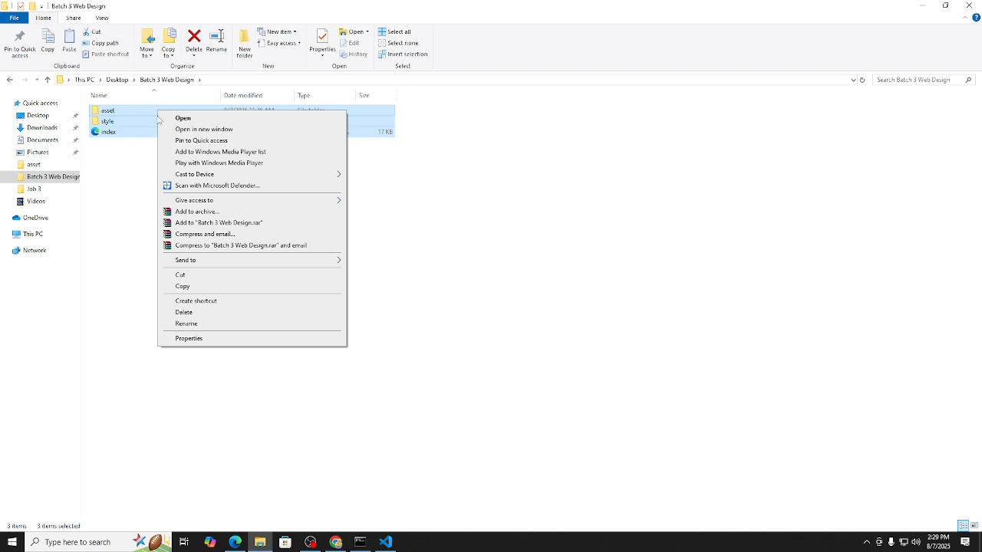
click(132, 189)
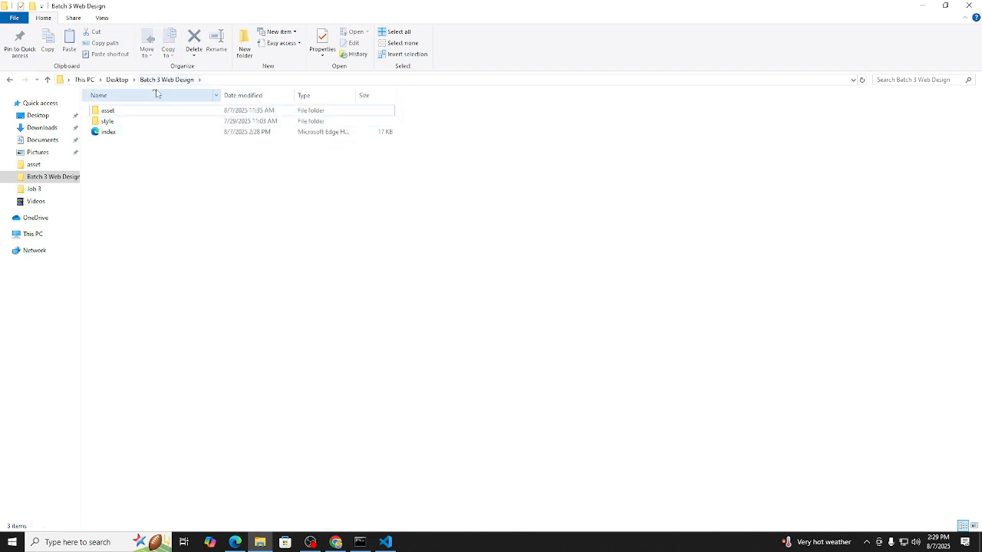
click(115, 81)
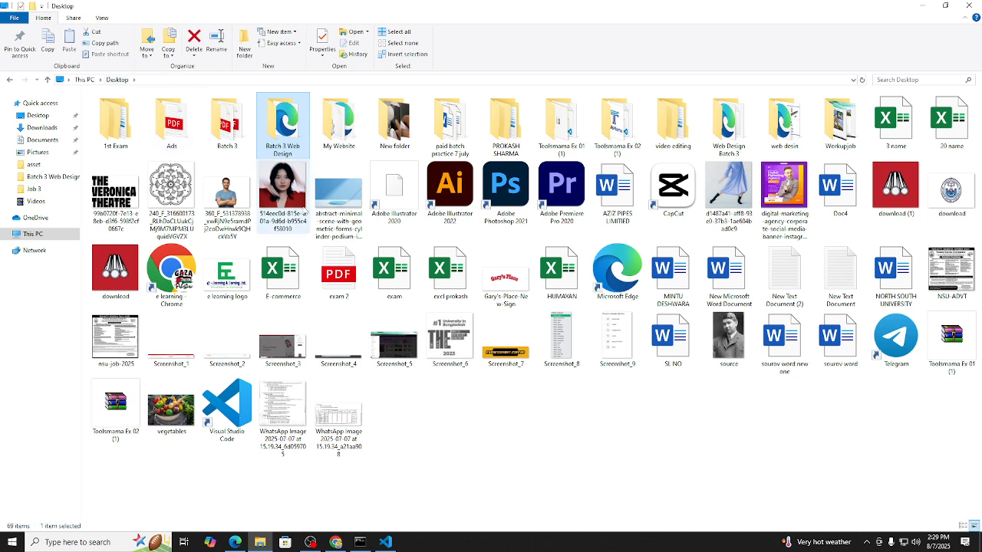
double_click(299, 143)
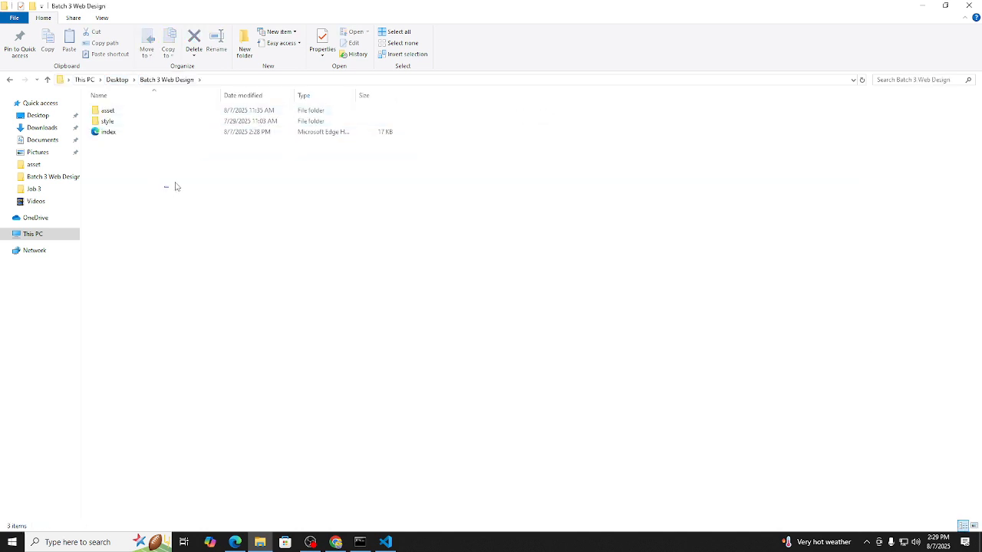
Cut the asset, style and index items and create a folder named my_website in Batch 3 Web Design
drag(164, 188, 270, 113)
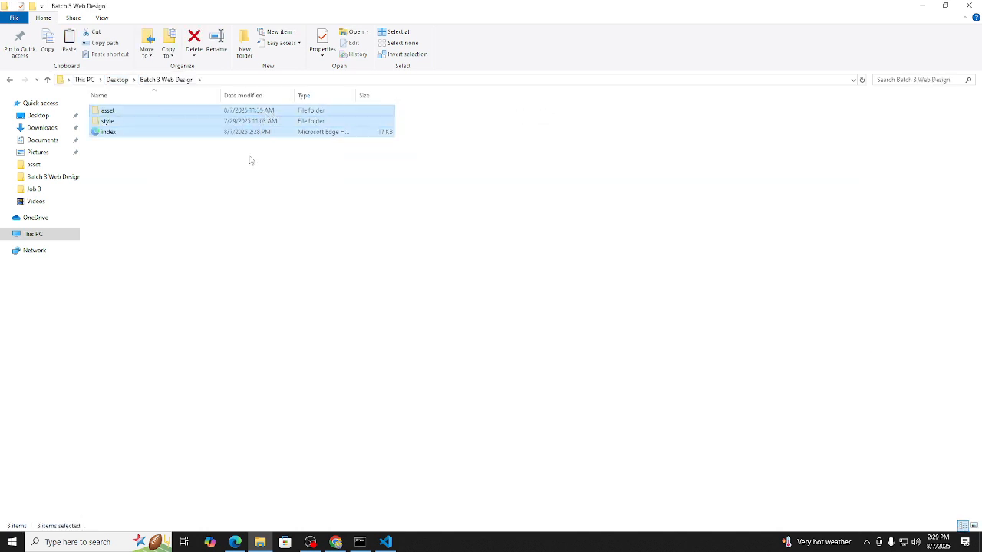
right_click(238, 178)
mouse_move(347, 300)
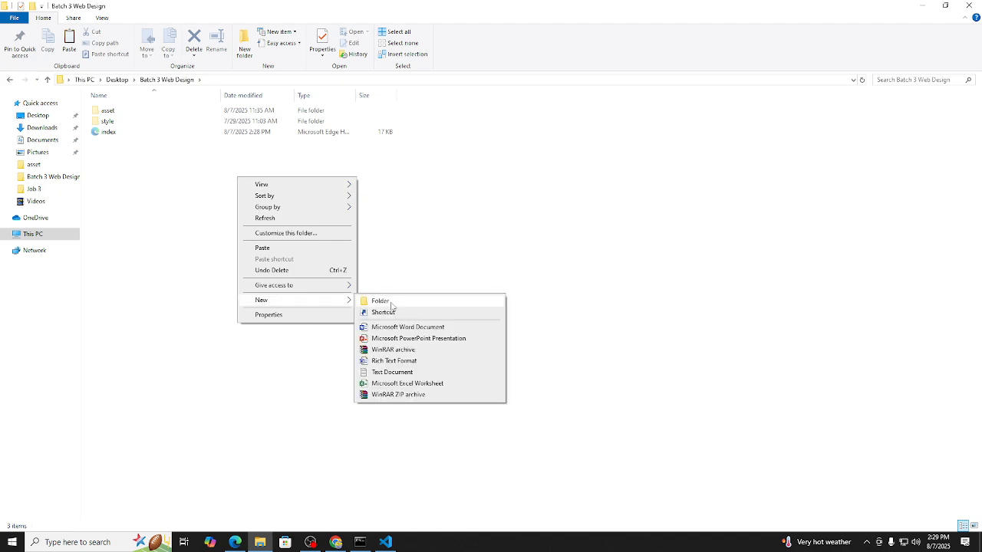
click(389, 304)
text(my_web)
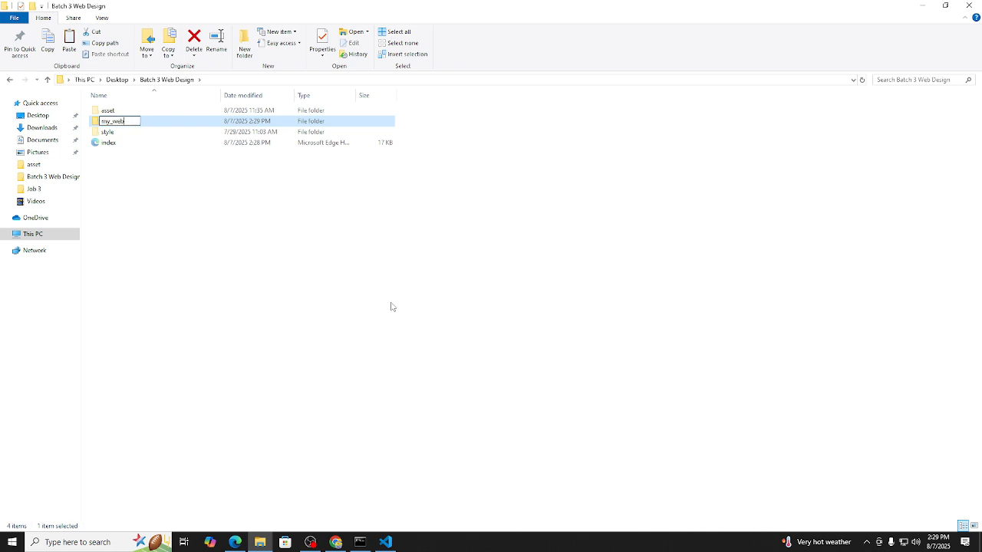
text(site)
key(Return)
Paste the cut project items into the my_website folder and return to Batch 3 Web Design
double_click(215, 121)
right_click(222, 202)
click(247, 276)
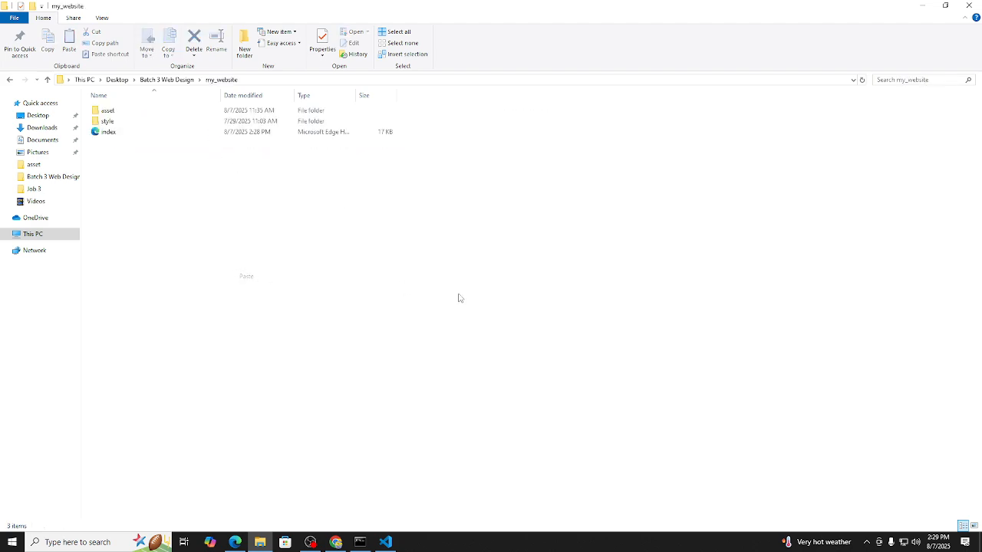
click(13, 80)
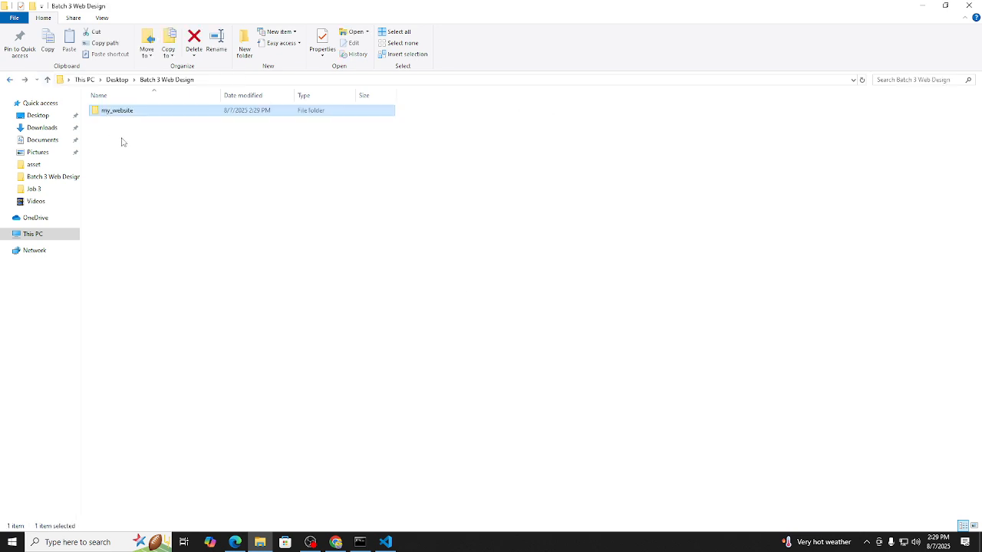
Switch to Chrome with the Netlify Drop page and shrink its window so the my_website folder stays visible beside it
click(386, 502)
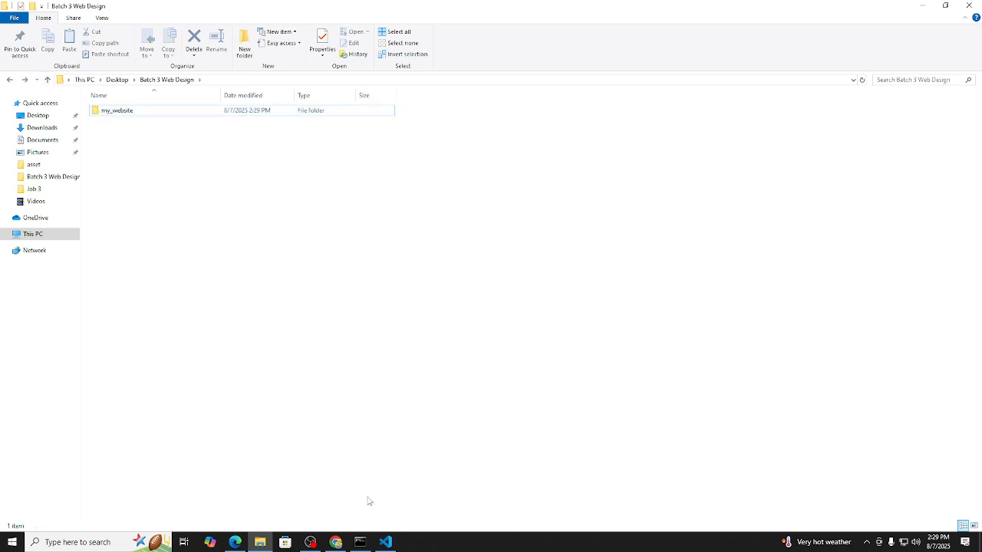
click(335, 542)
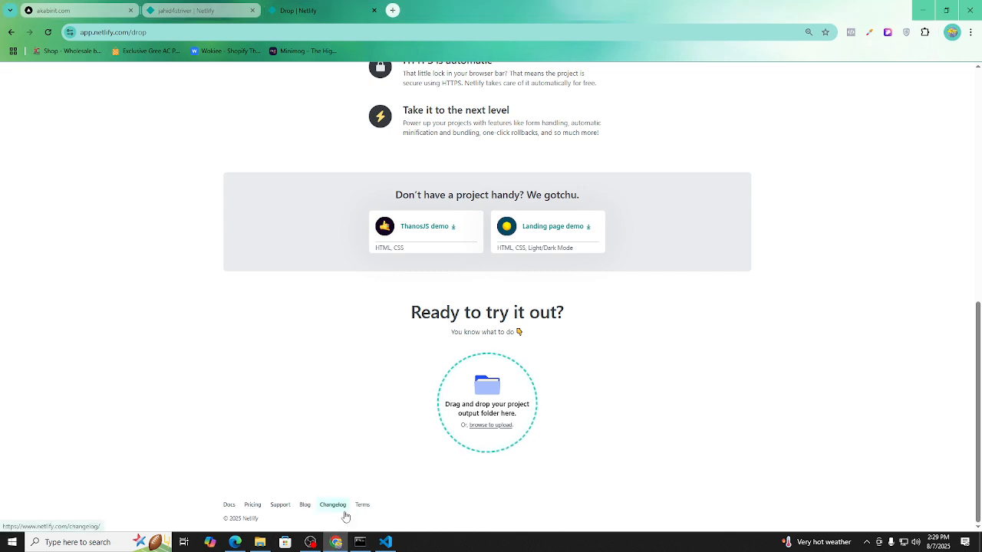
double_click(589, 10)
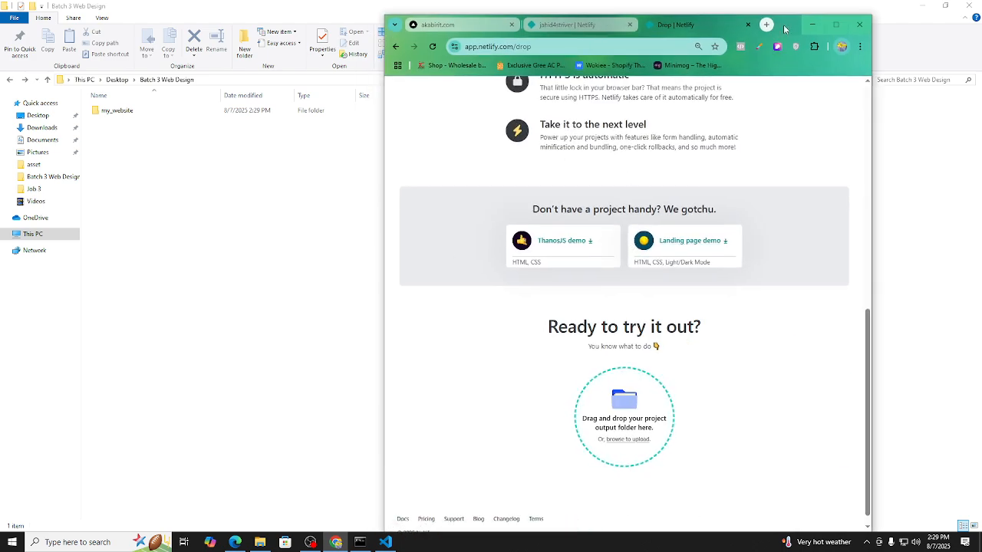
drag(784, 28, 810, 35)
Go to the Netlify projects list, start a new manual deployment and upload the my_website folder to it
scroll(564, 173, up, 4)
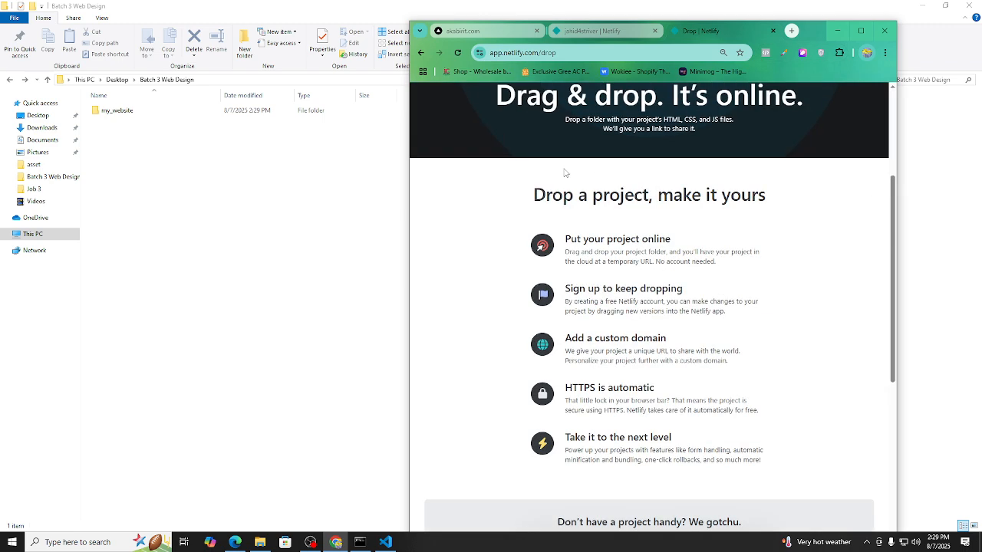
scroll(513, 166, up, 3)
click(439, 94)
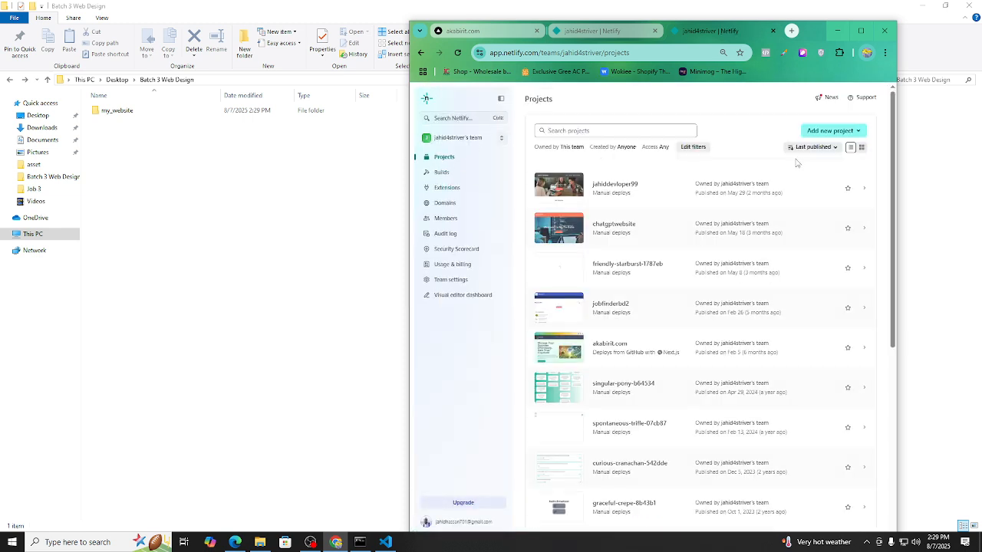
click(861, 135)
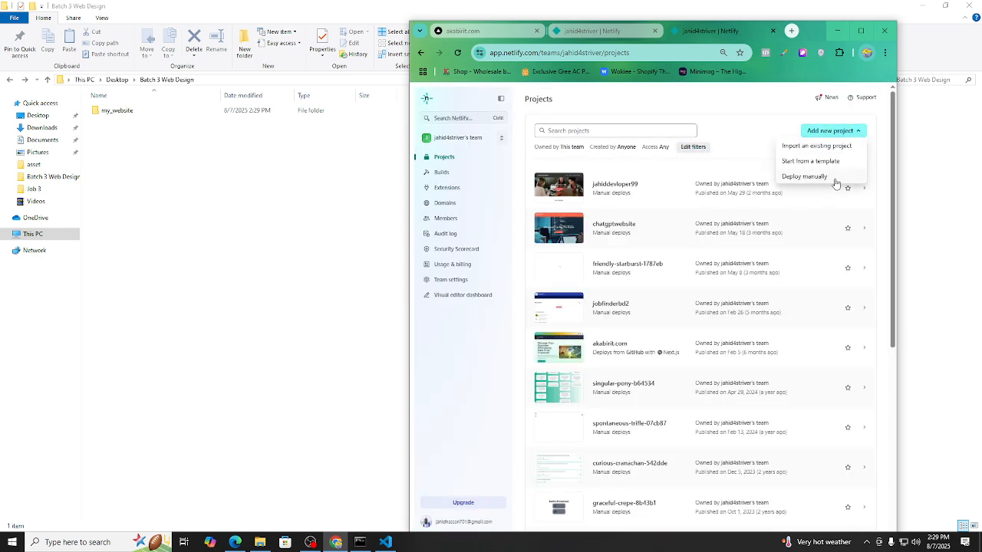
click(823, 179)
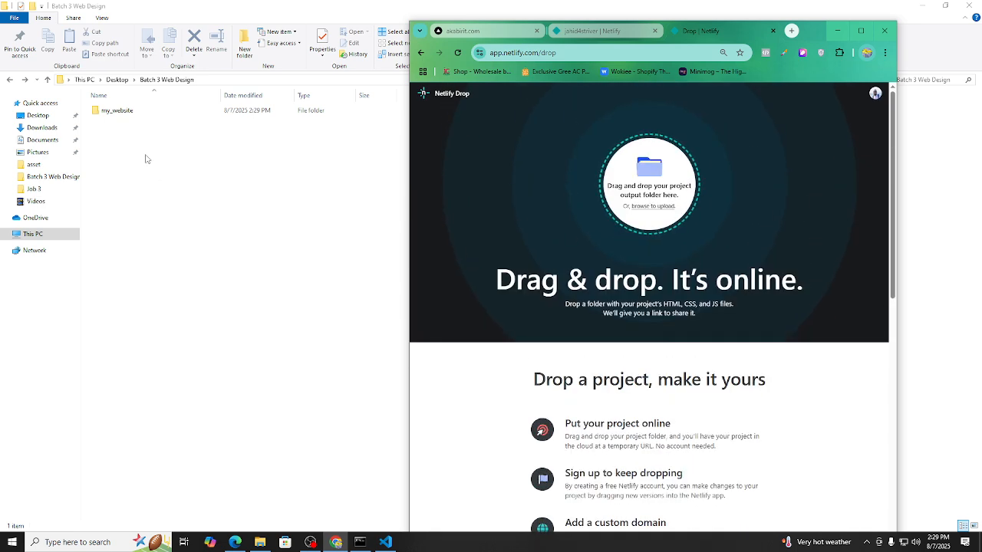
click(132, 114)
drag(132, 114, 642, 180)
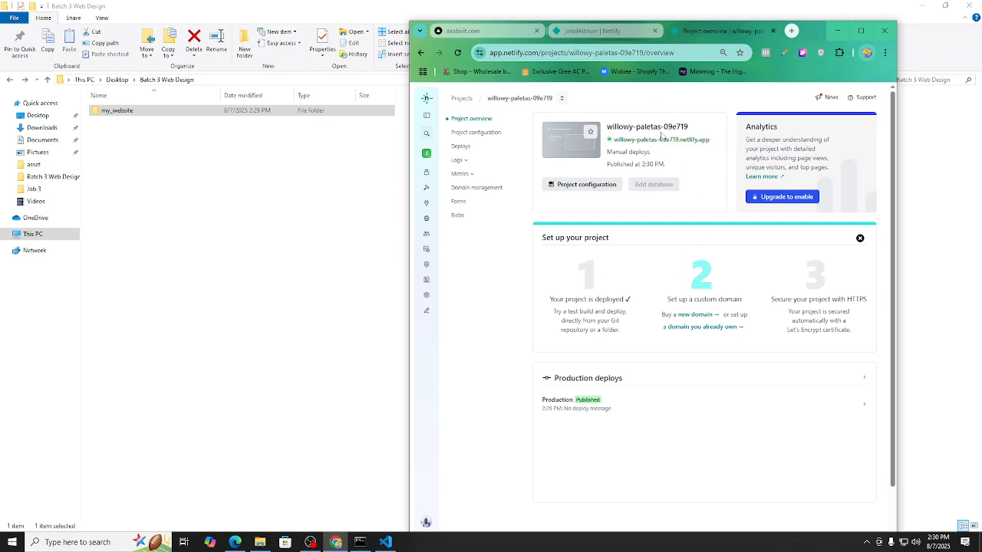
Widen the browser window and open the live site link of the newly deployed project
drag(409, 179, 3, 161)
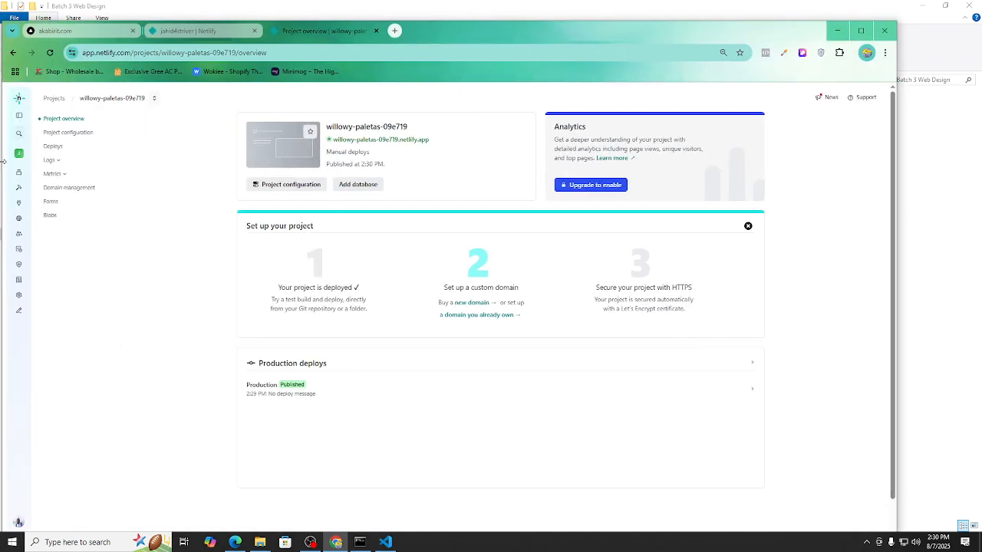
click(369, 140)
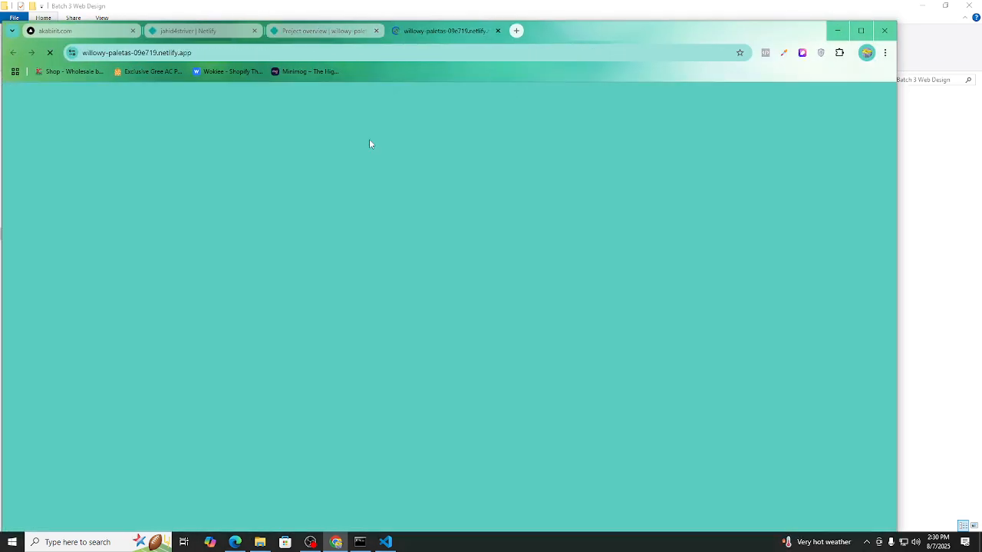
Look through the deployed page's banner and Best Deals section and check the site's full address
scroll(270, 238, down, 5)
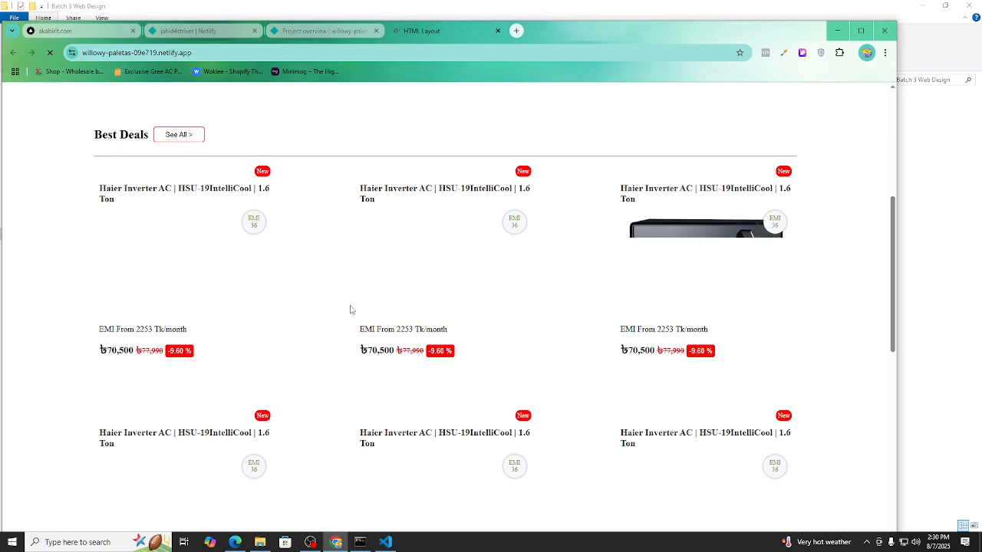
scroll(436, 343, up, 5)
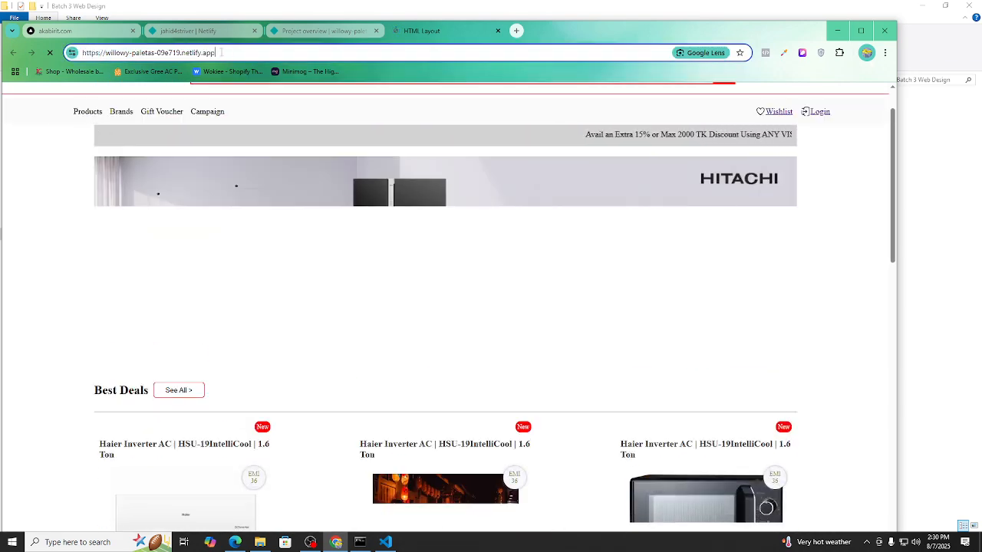
click(90, 54)
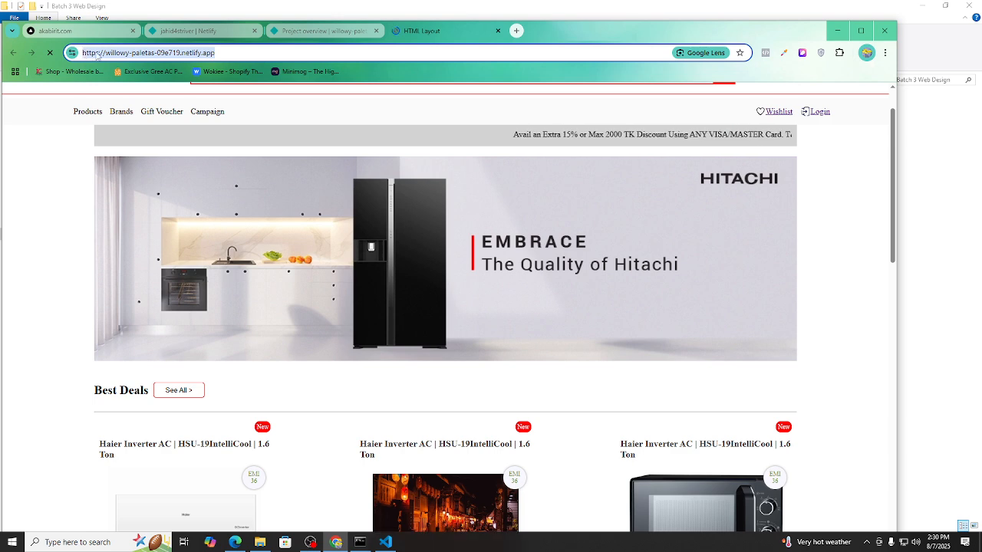
click(178, 52)
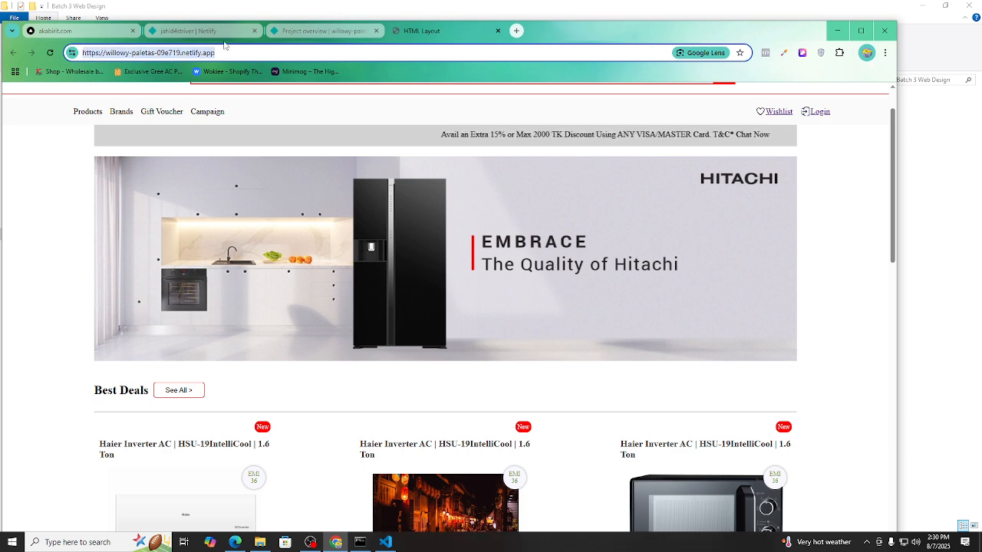
Return to the Netlify project overview, open the project configuration and look through its general settings
click(311, 36)
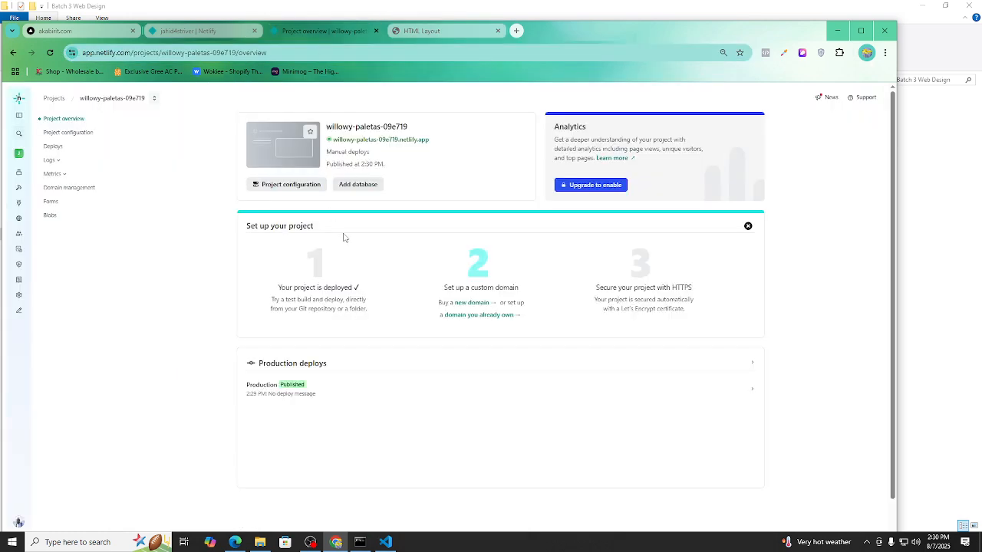
scroll(461, 290, down, 1)
scroll(414, 276, up, 1)
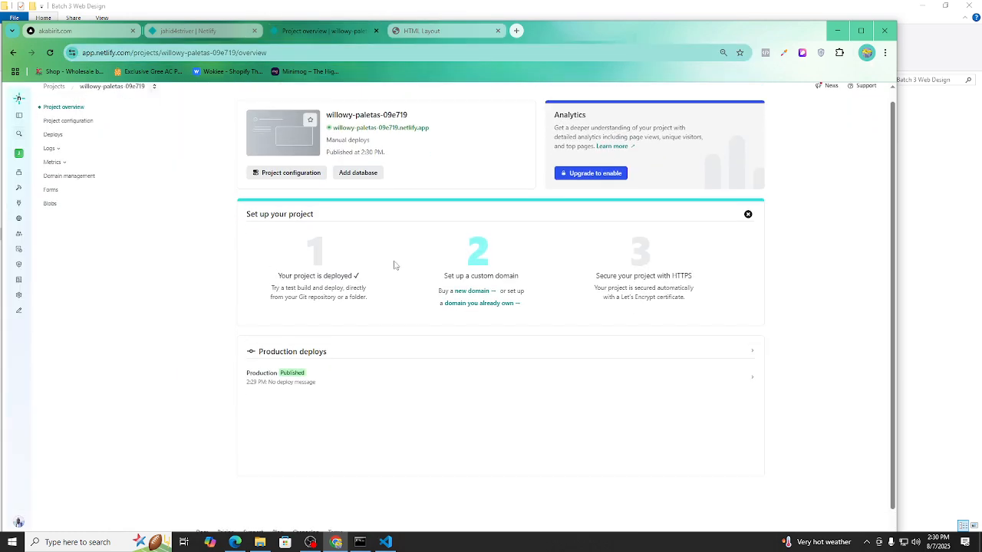
click(305, 187)
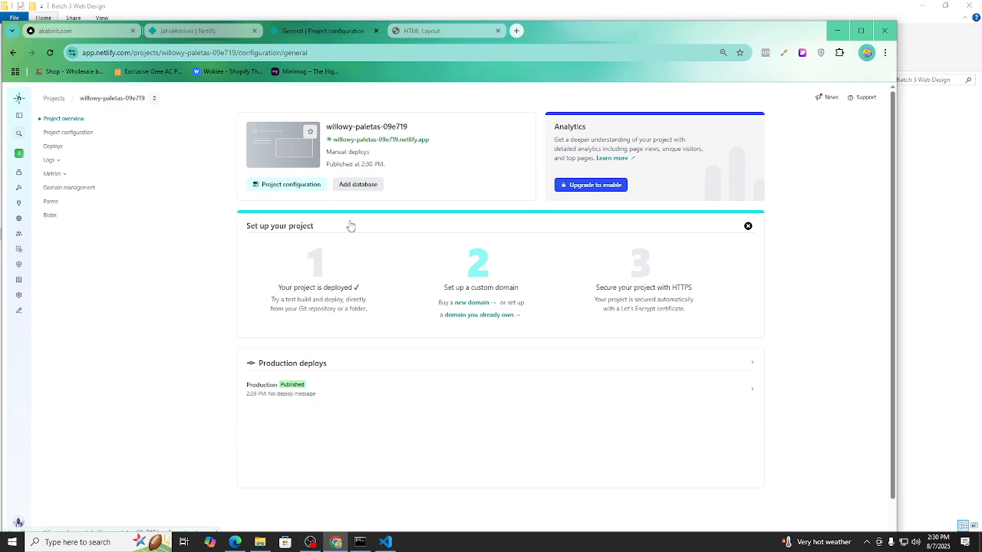
scroll(398, 290, down, 5)
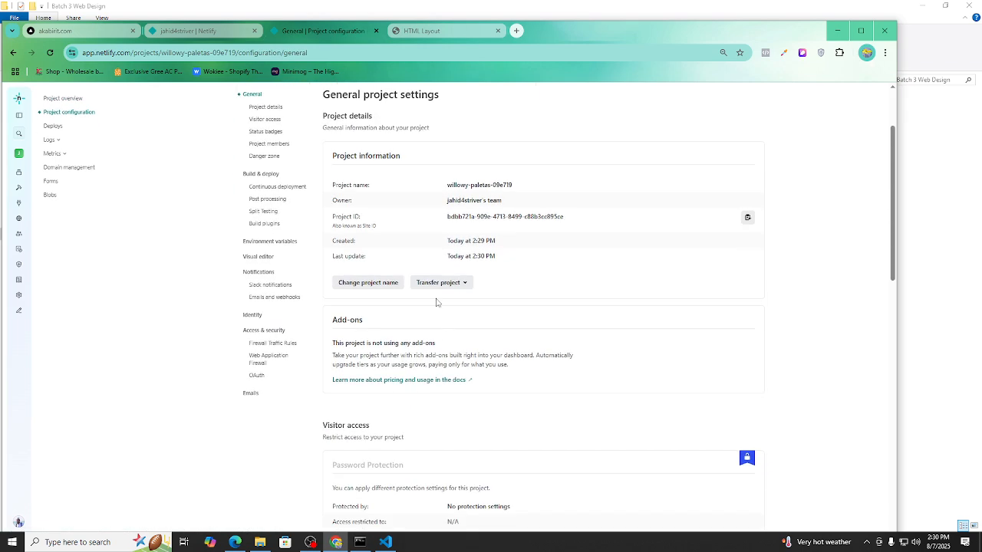
scroll(387, 291, down, 8)
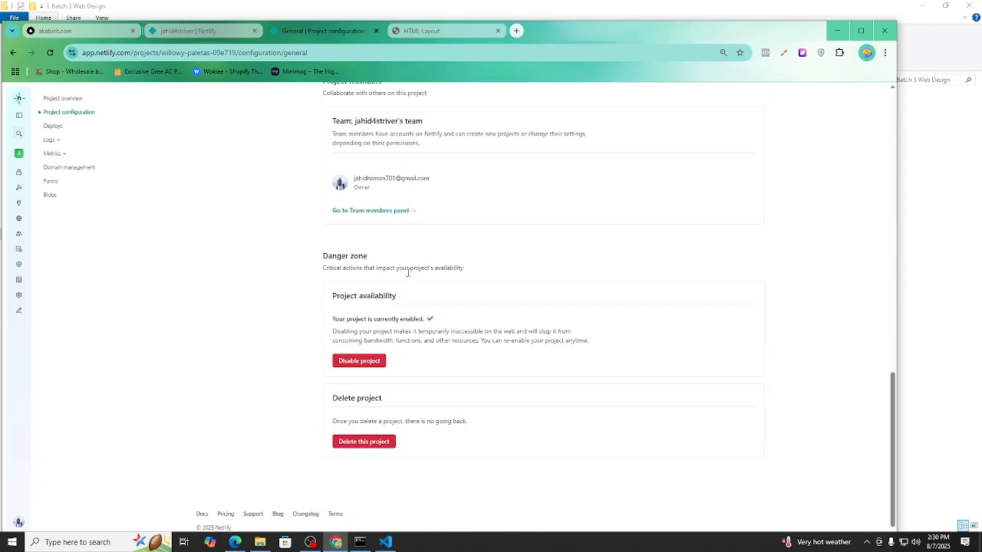
scroll(403, 323, up, 12)
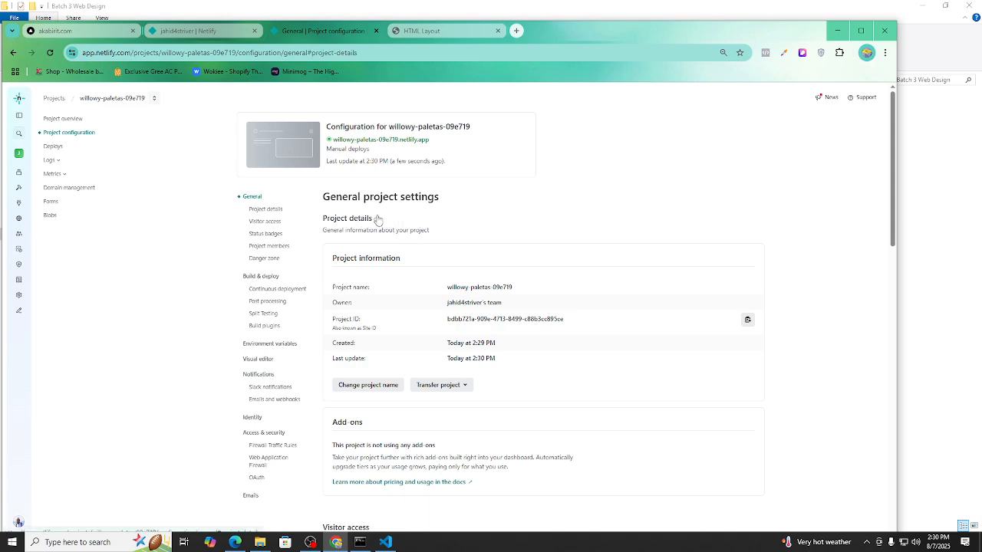
Change the Netlify project name to transcomdigital in the project details and save it
click(374, 220)
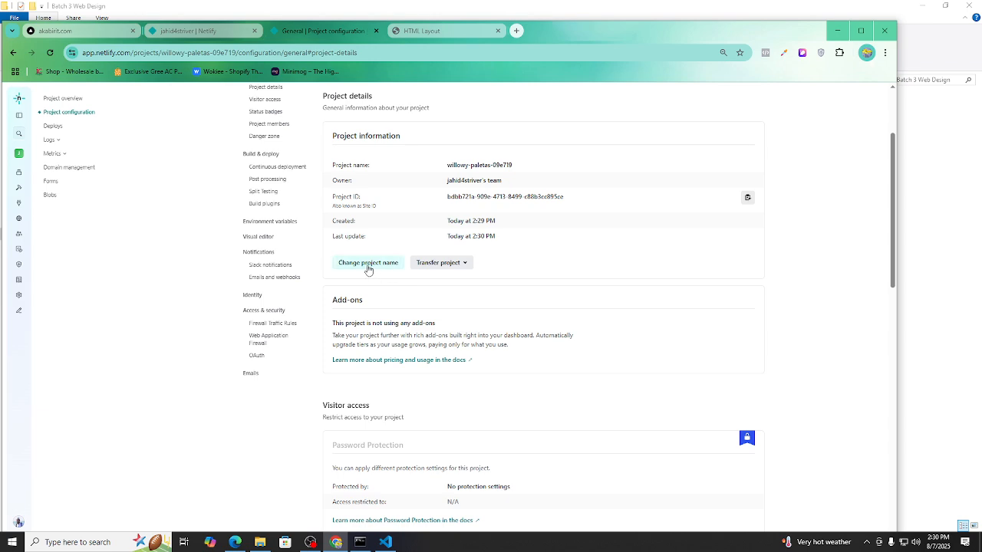
click(368, 264)
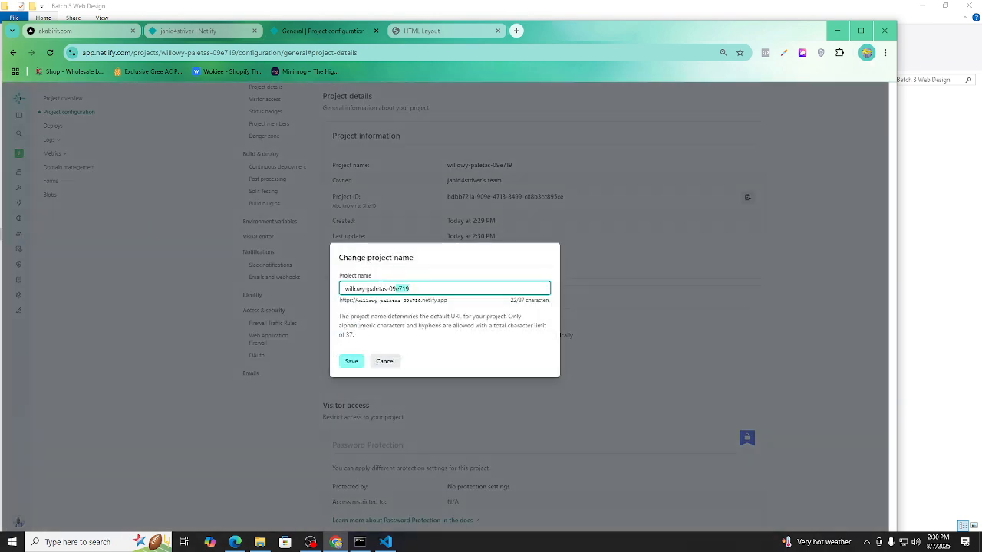
drag(381, 285, 328, 287)
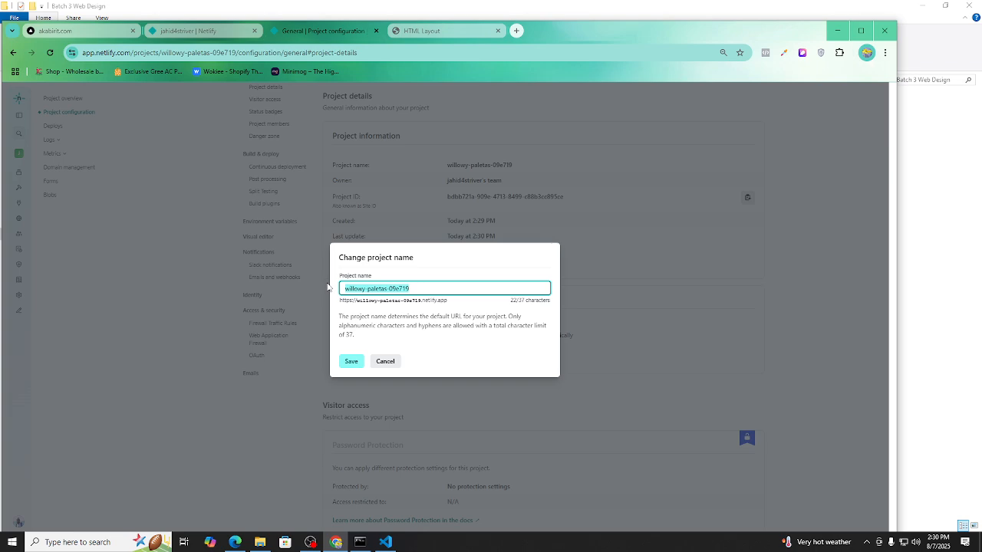
text(tea)
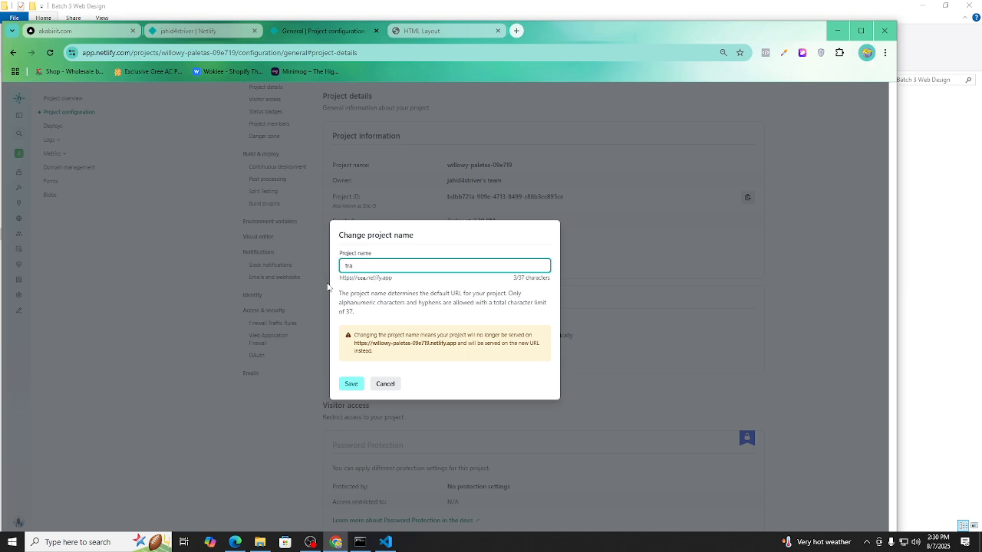
key(BackSpace)
key(BackSpace)
key(BackSpace)
key(BackSpace)
key(BackSpace)
key(BackSpace)
key(BackSpace)
click(423, 244)
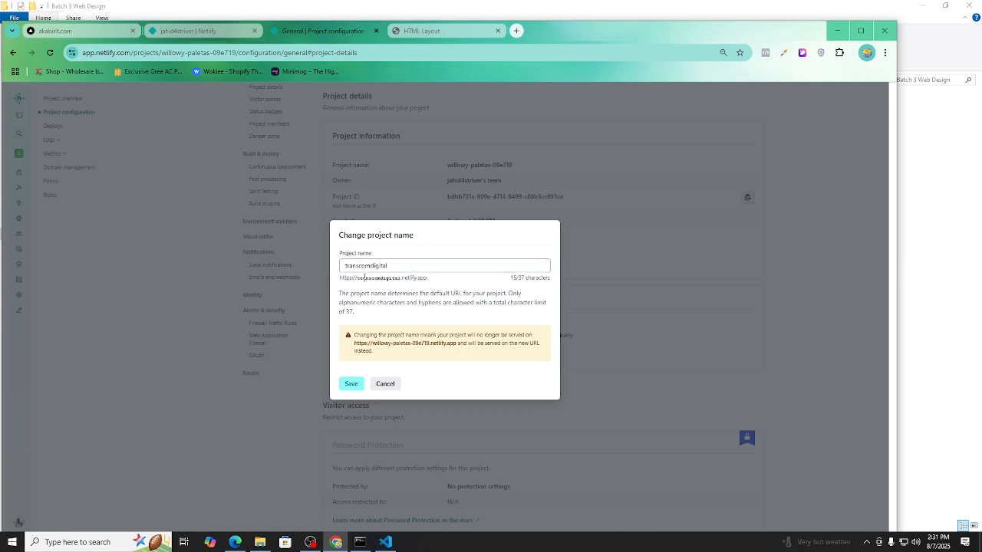
drag(403, 268, 315, 270)
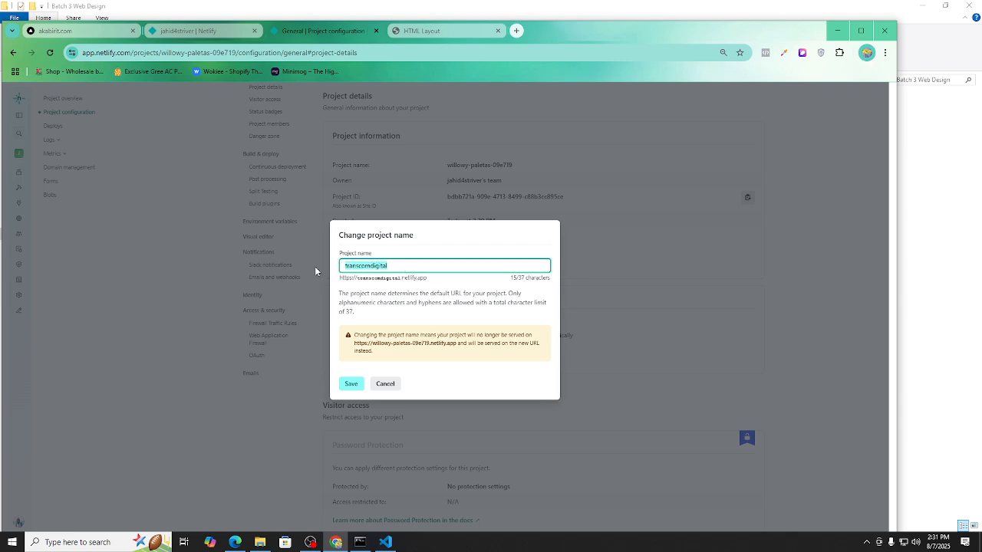
click(409, 264)
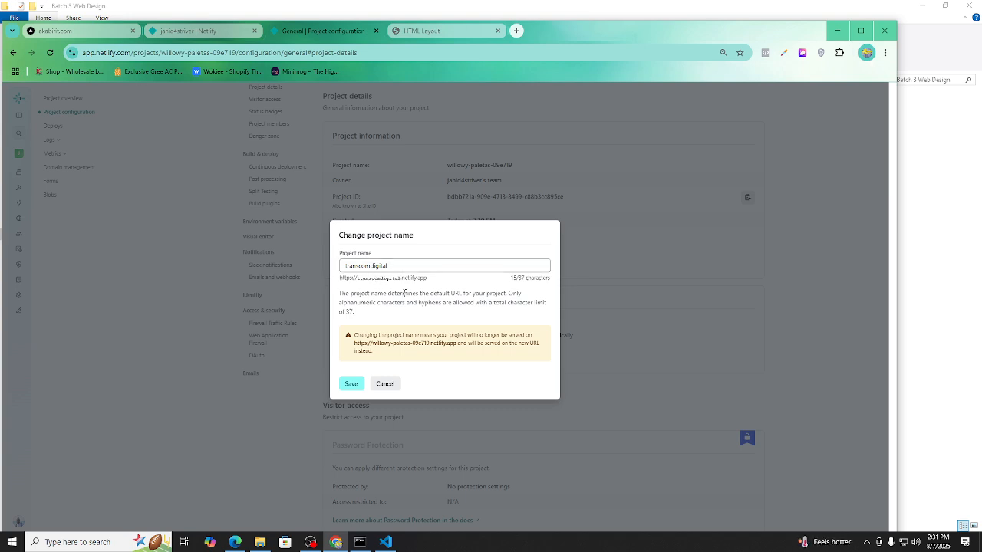
click(349, 383)
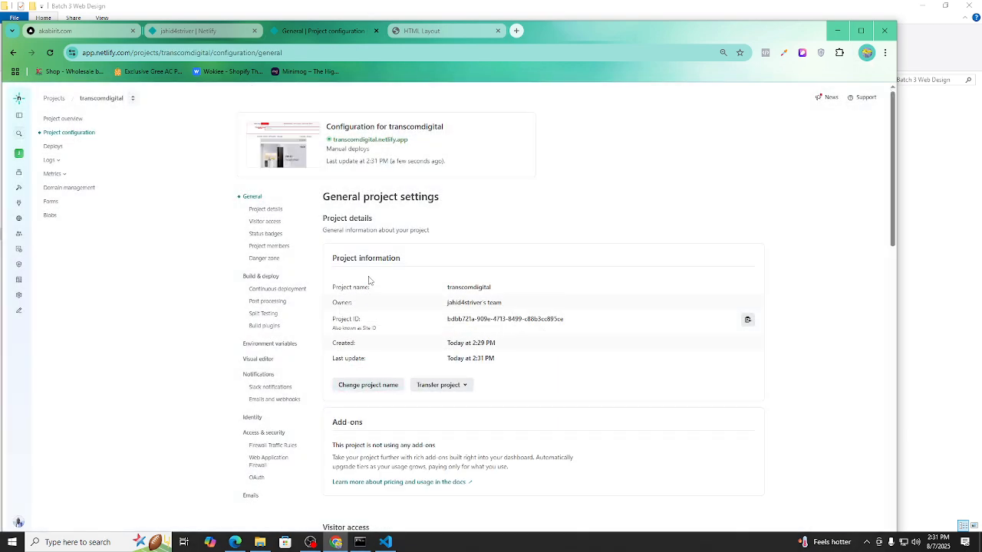
Open the renamed site's live link and highlight the .netlify.app part of its address
click(373, 140)
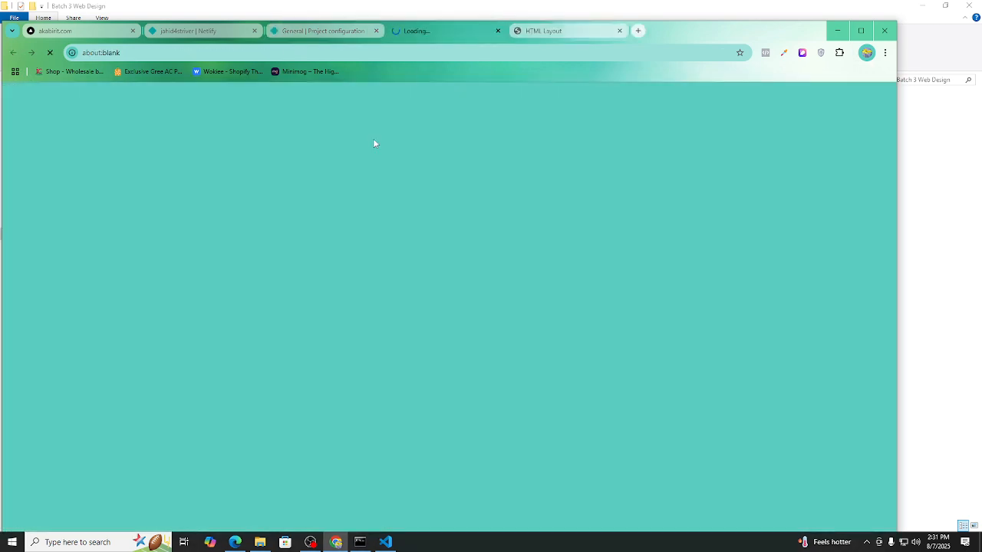
click(191, 53)
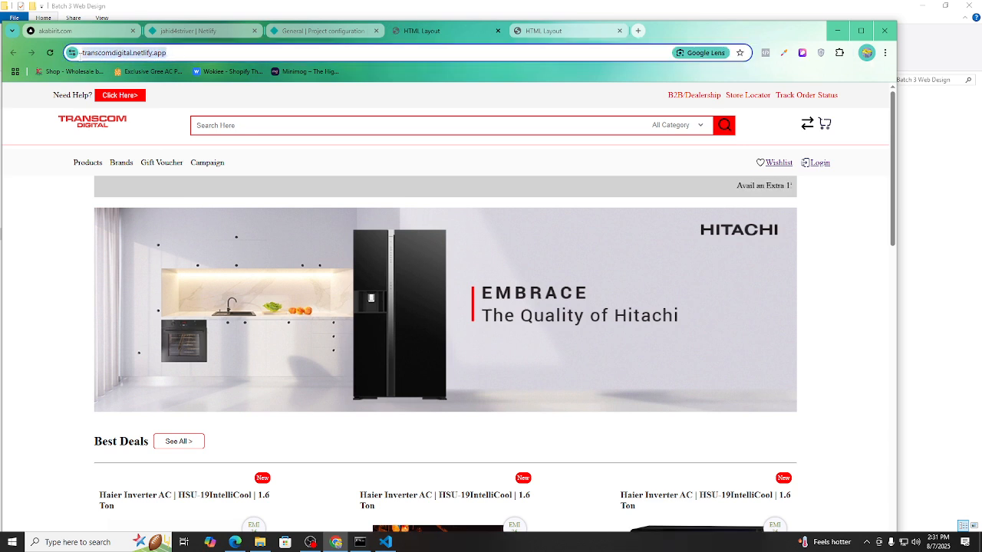
click(164, 53)
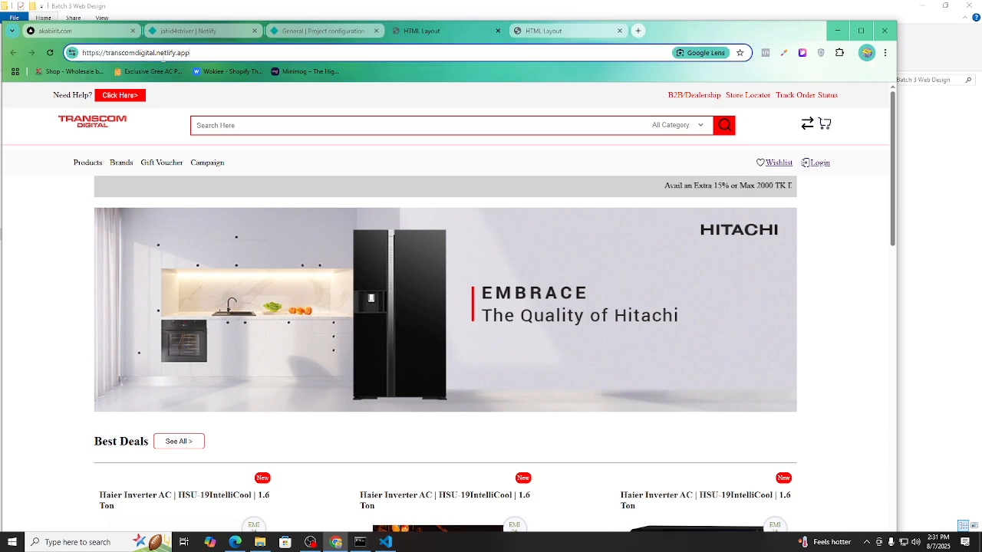
drag(157, 53, 197, 55)
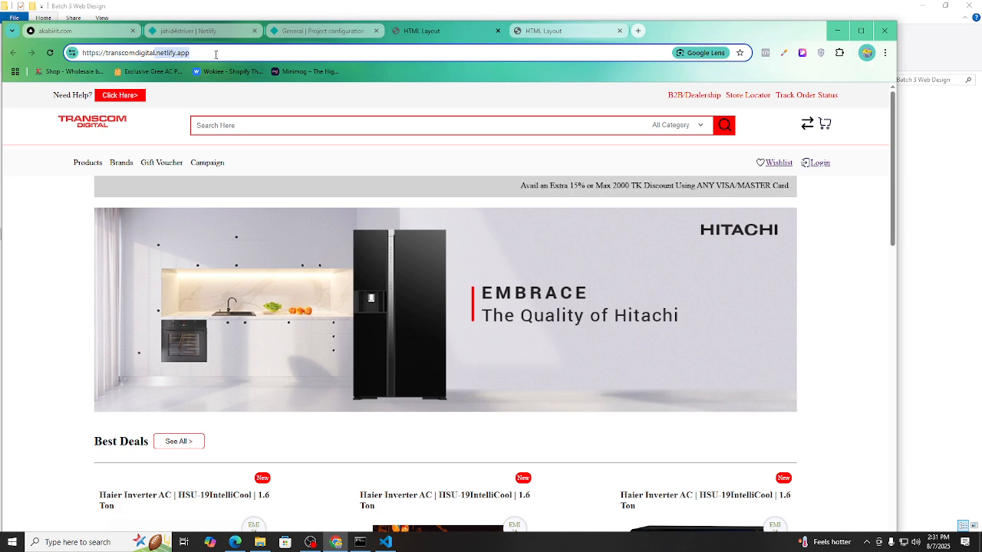
Glance over the Netlify project configuration again, then return to the live transcomdigital site and review its whole page
click(323, 31)
scroll(433, 251, down, 6)
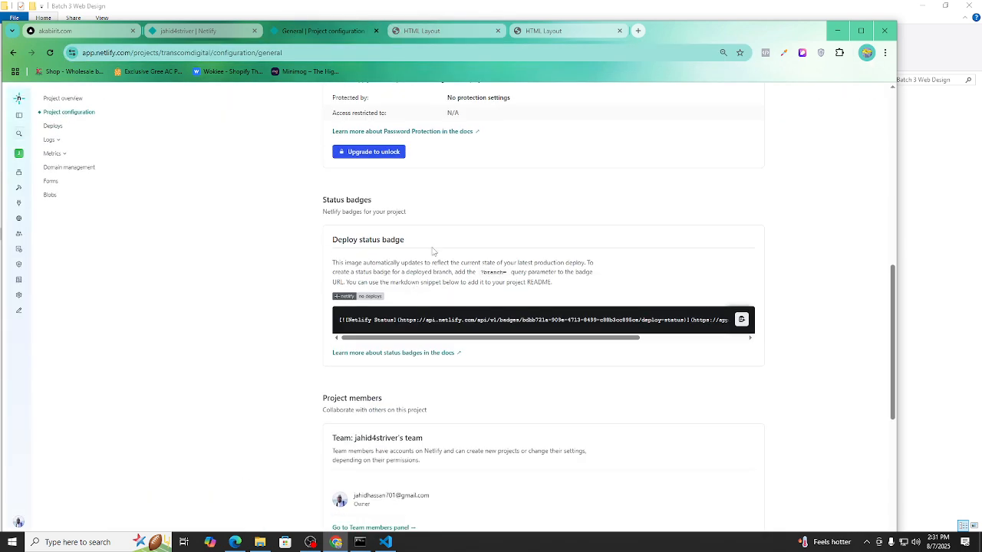
click(418, 34)
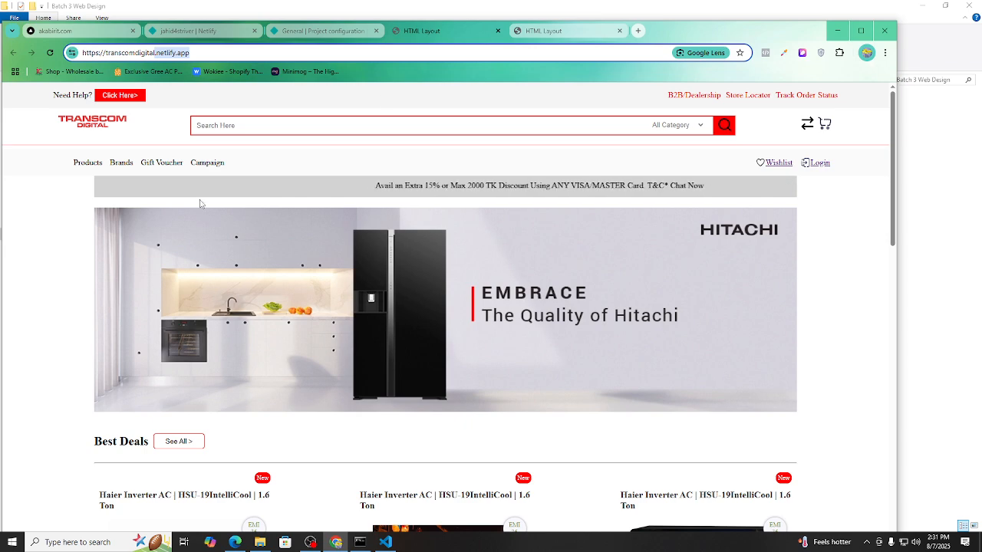
scroll(314, 245, down, 15)
scroll(314, 245, up, 15)
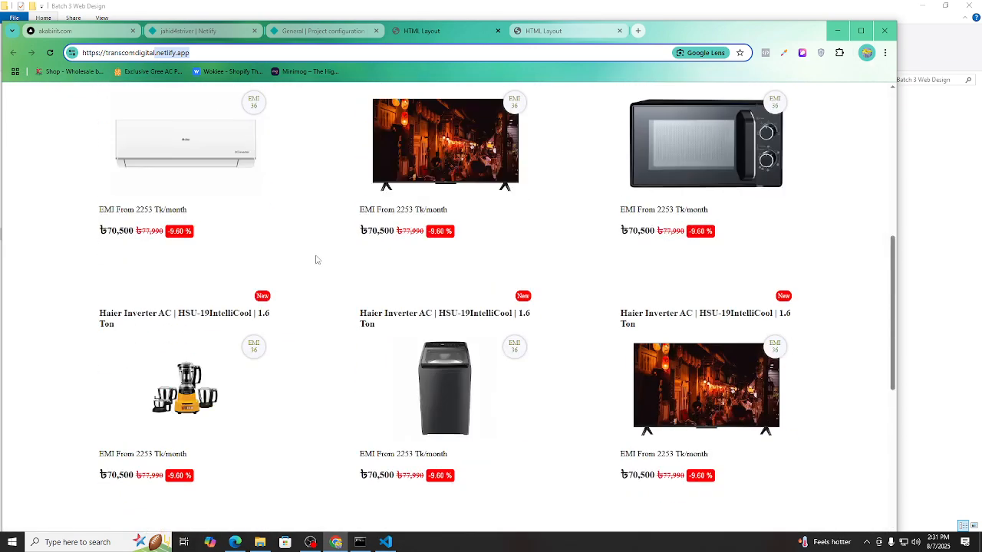
Copy the live transcomdigital site's address and open web.whatsapp.com in the tab showing the Netlify projects list
click(185, 54)
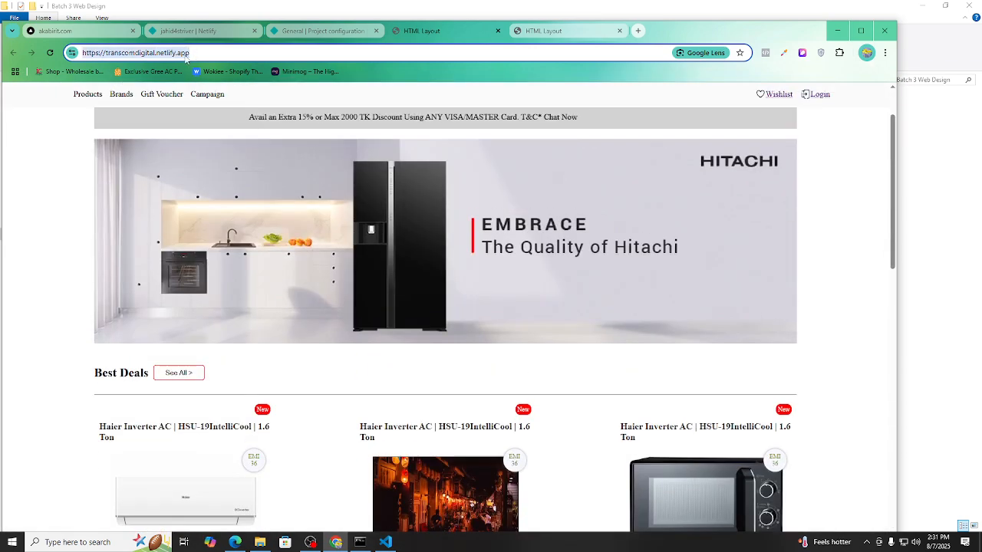
right_click(143, 53)
click(173, 145)
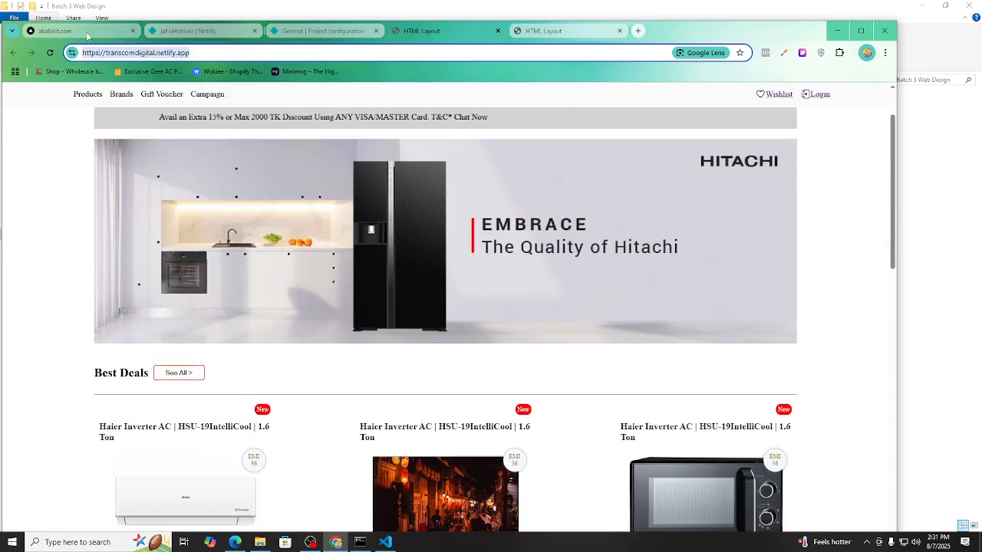
click(92, 32)
click(163, 34)
text(web.whatsapp.com)
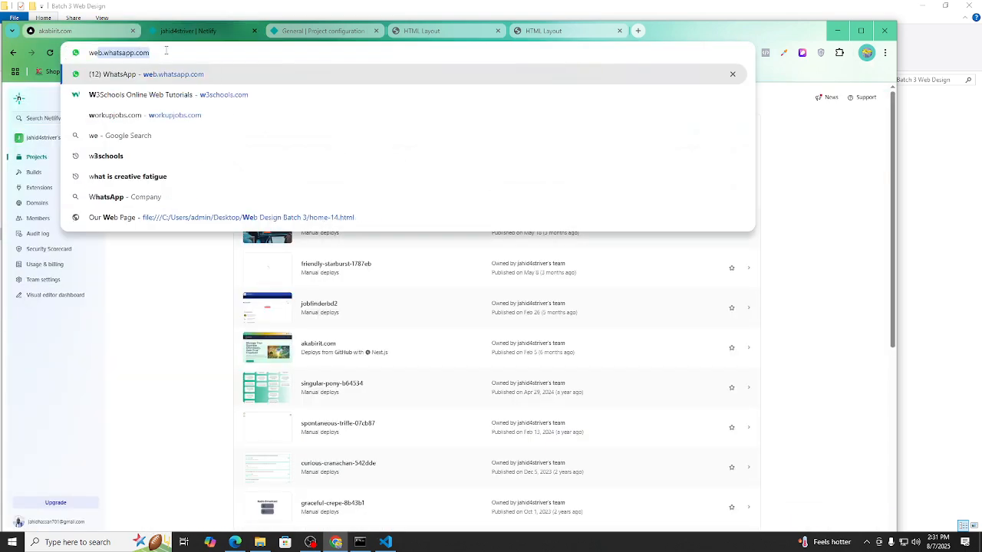
key(Return)
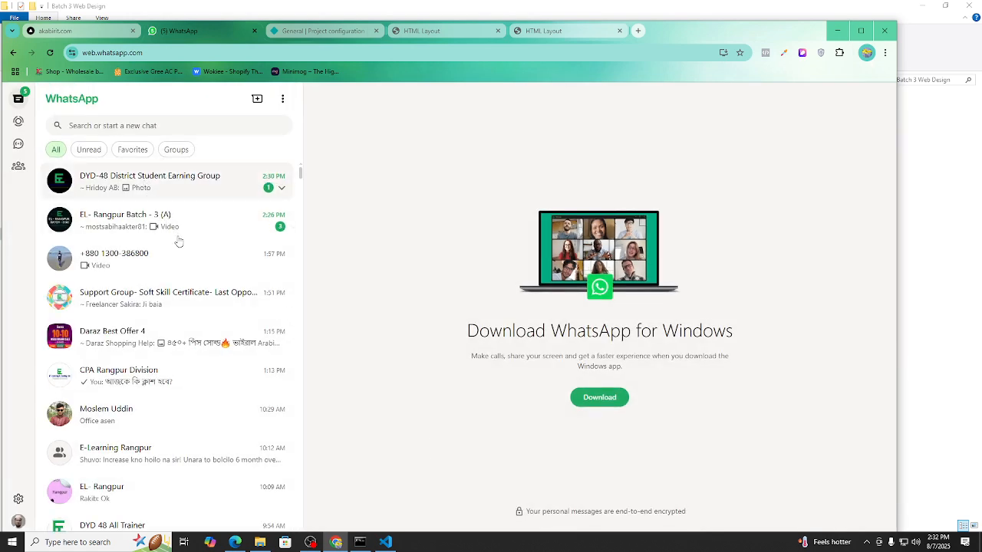
click(183, 230)
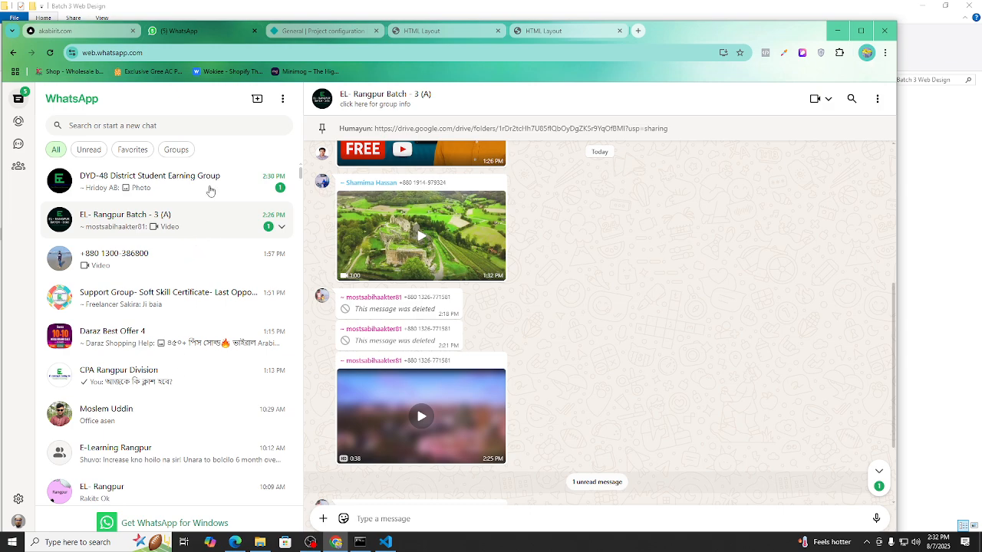
scroll(171, 374, down, 4)
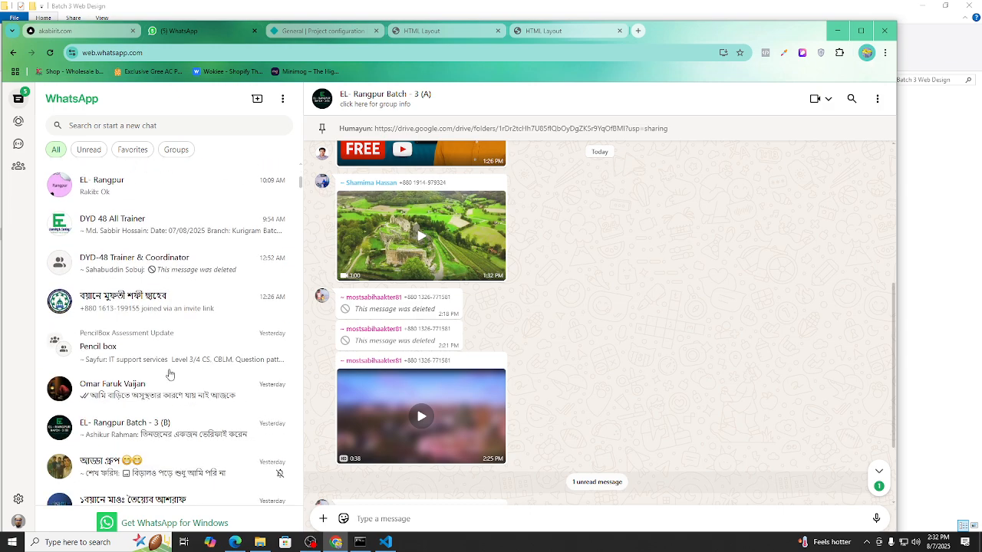
scroll(174, 342, down, 1)
scroll(182, 365, up, 1)
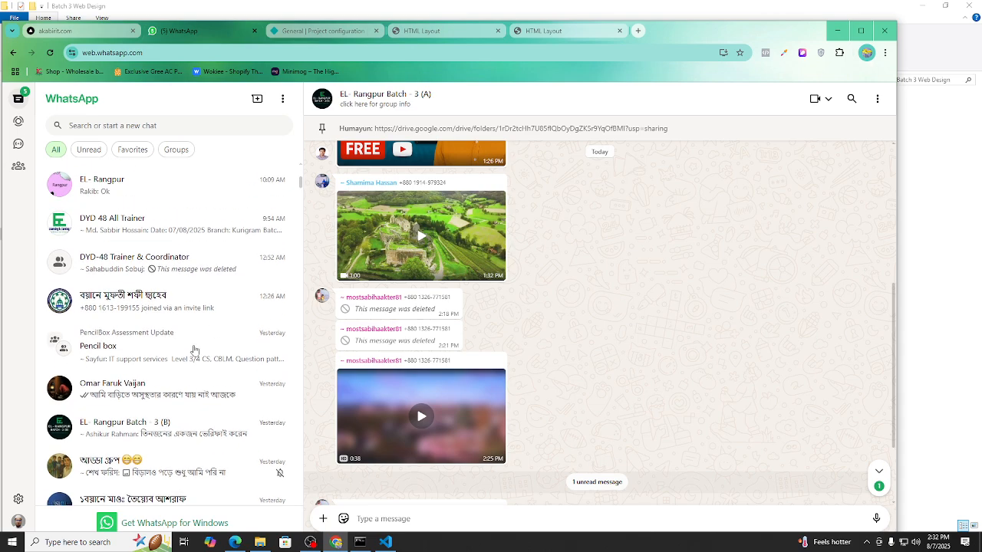
click(364, 506)
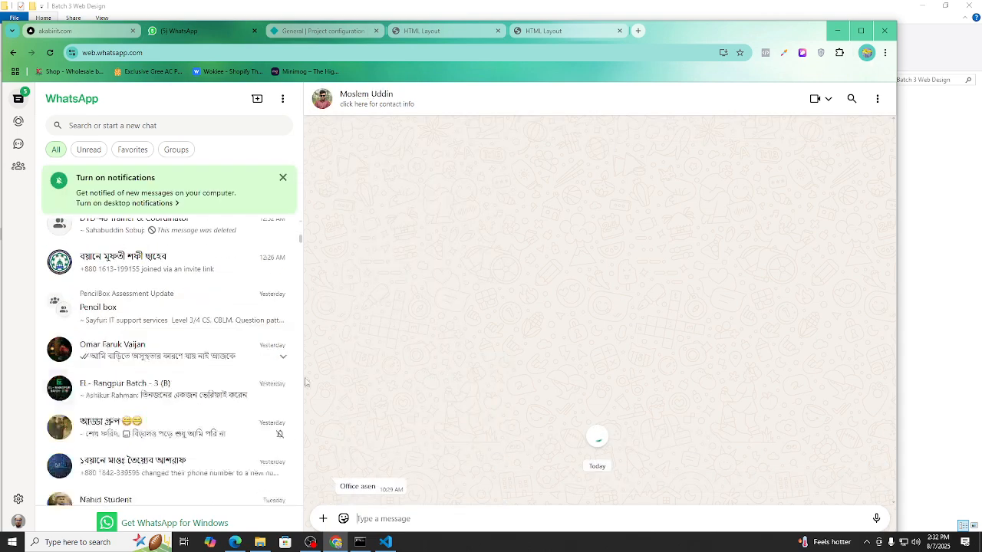
right_click(382, 515)
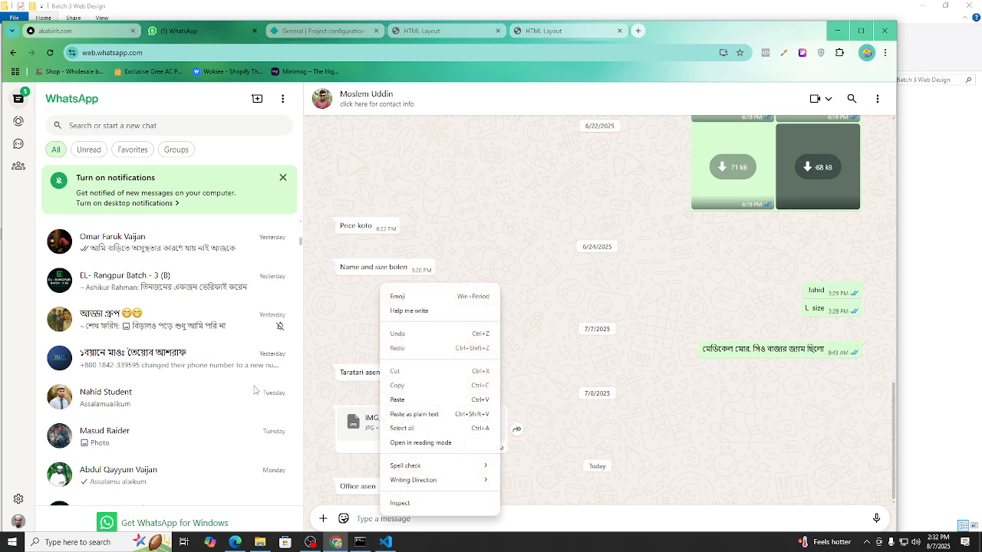
Find the EL- Rangpur Batch - 3 (B) group in the WhatsApp chat list and open its conversation
scroll(195, 319, down, 3)
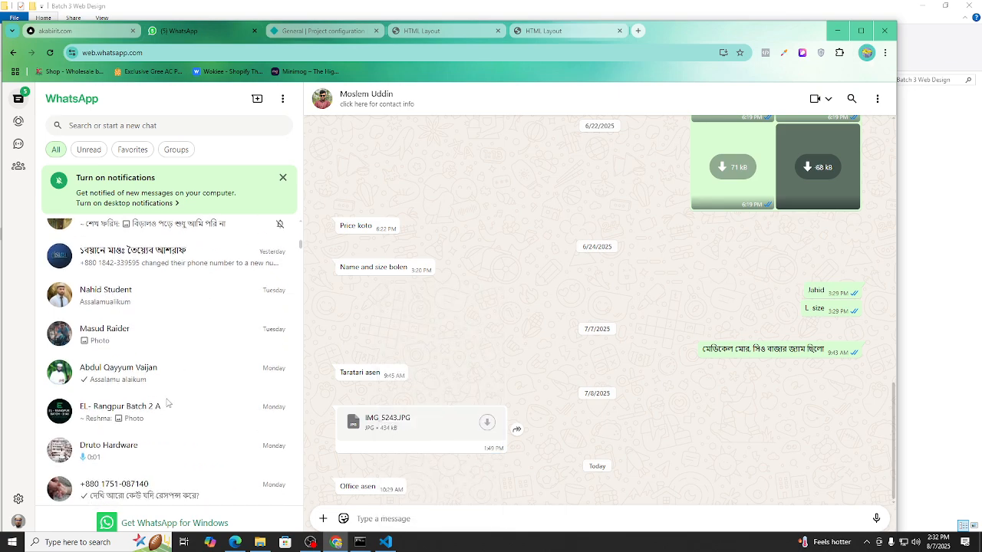
scroll(173, 424, down, 2)
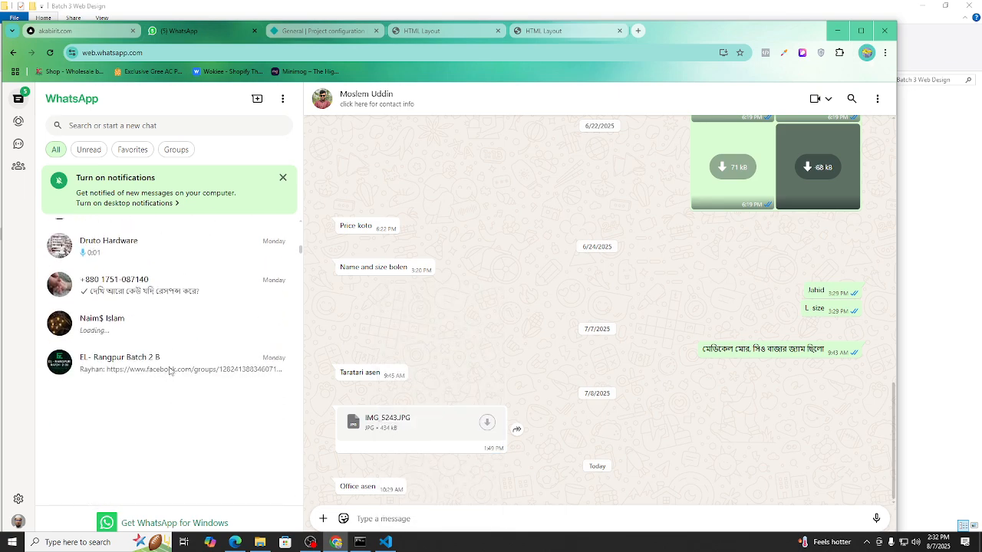
scroll(184, 342, up, 12)
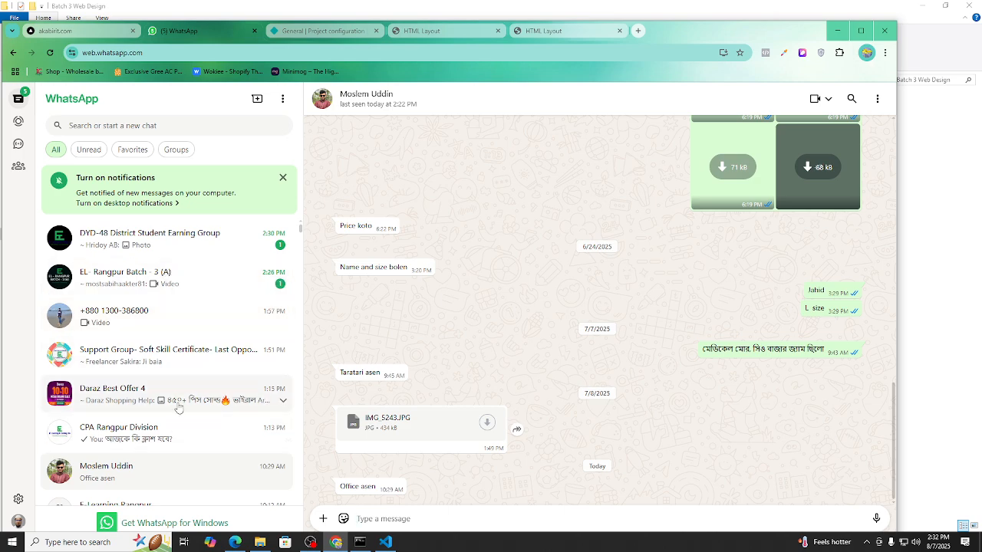
scroll(174, 403, down, 2)
scroll(170, 391, down, 2)
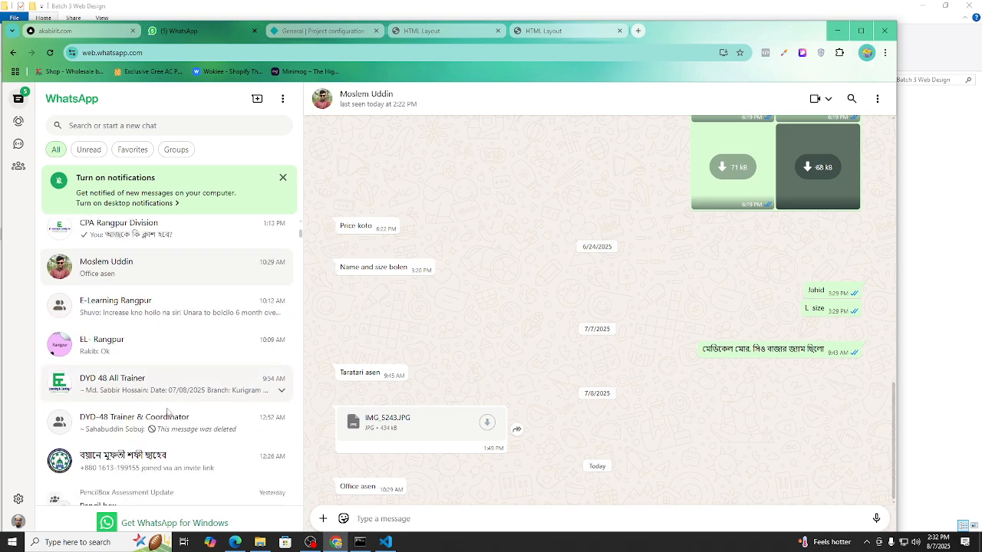
scroll(170, 403, down, 4)
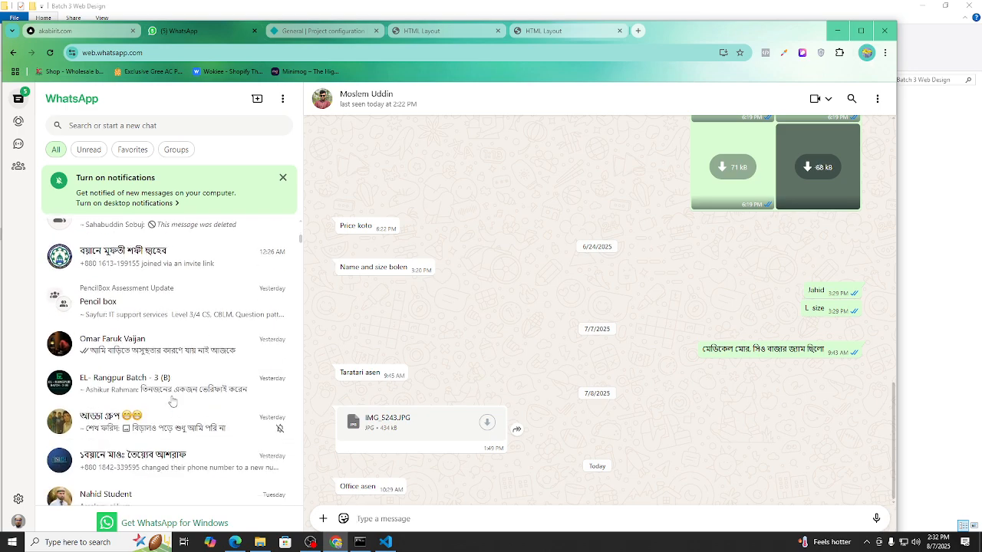
click(184, 388)
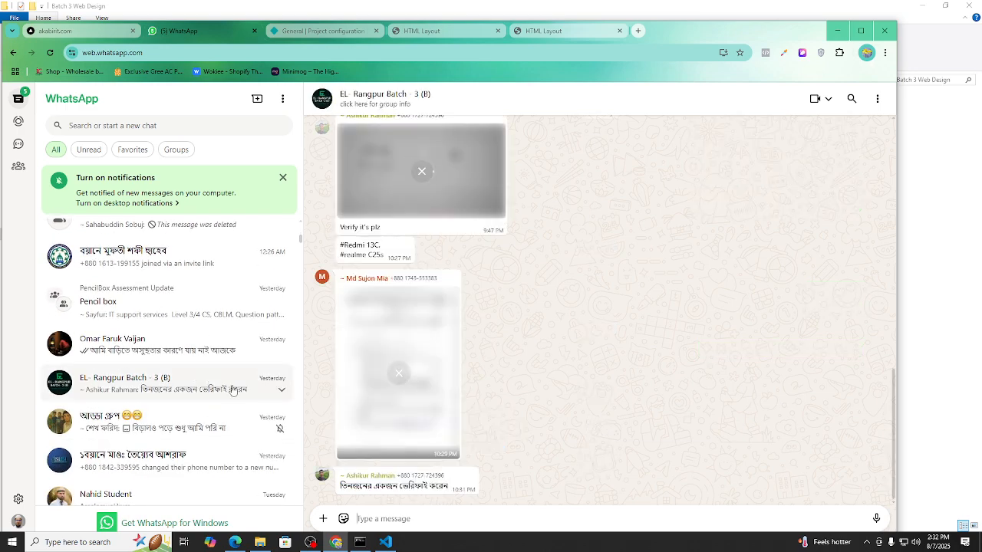
right_click(383, 513)
click(419, 407)
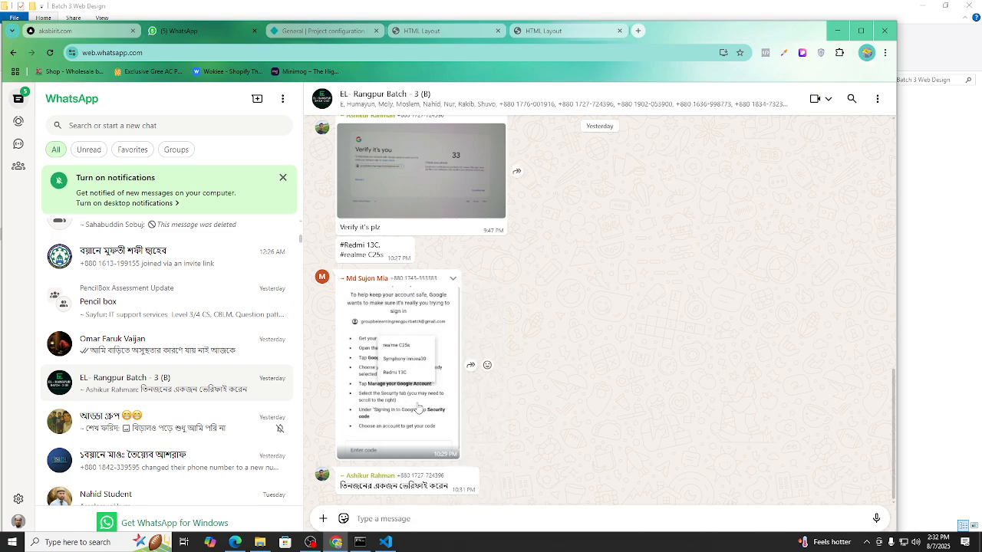
right_click(380, 519)
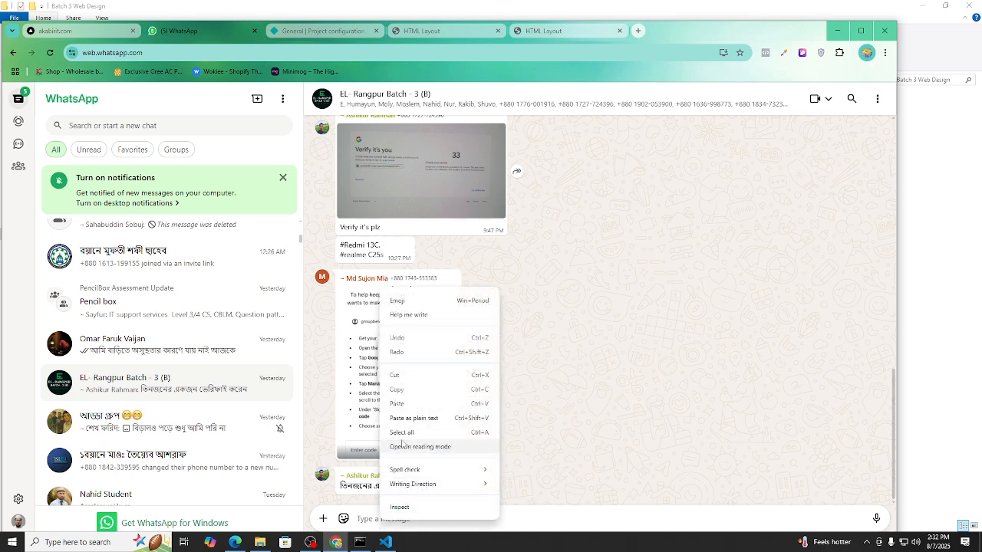
click(400, 412)
key(Return)
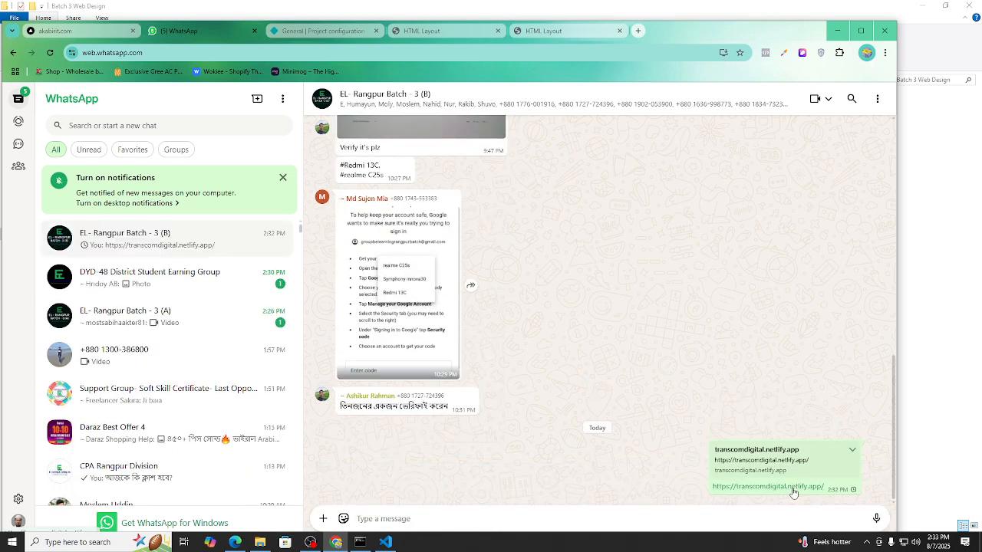
Open the sent transcomdigital.netlify.app link from the group chat and review the live page in a maximized window
click(793, 486)
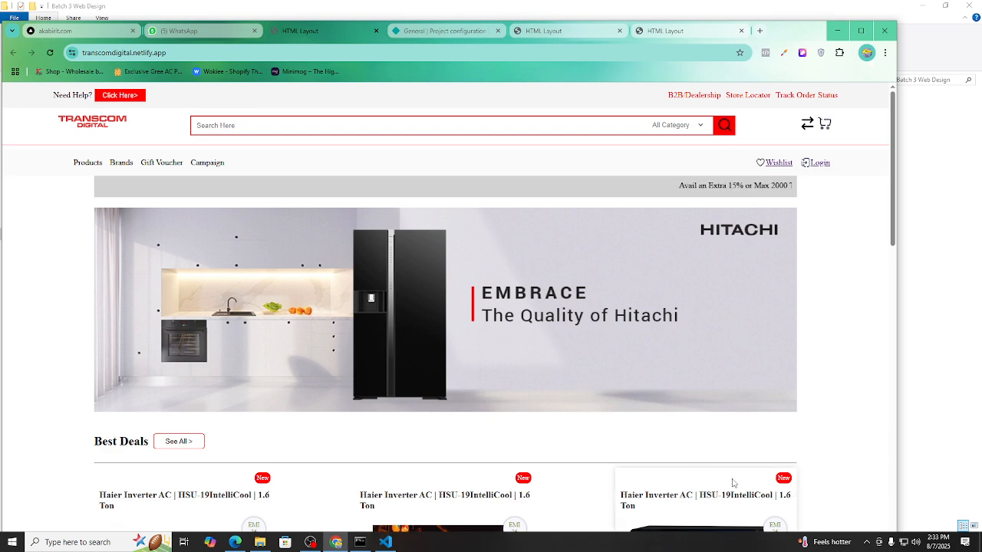
click(860, 31)
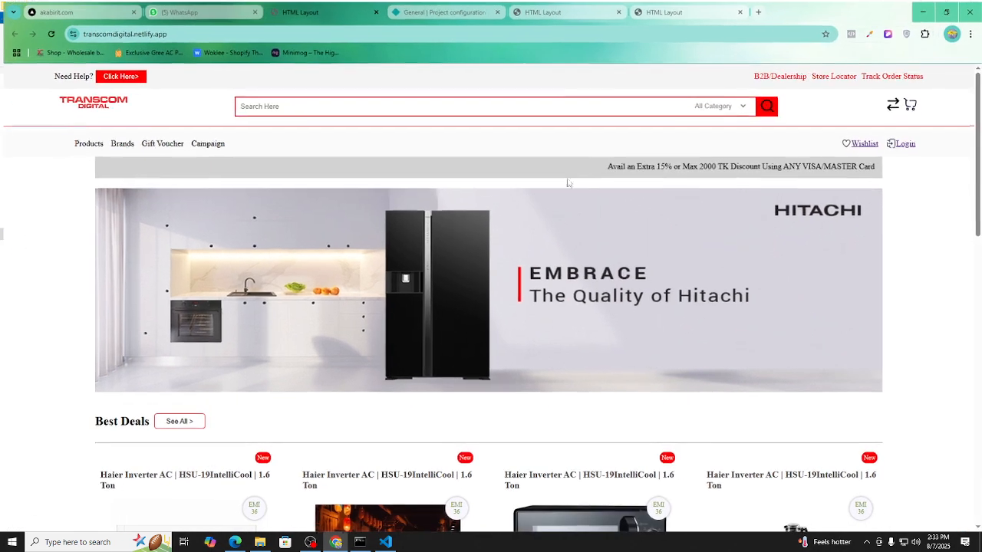
scroll(429, 237, down, 12)
scroll(423, 258, up, 4)
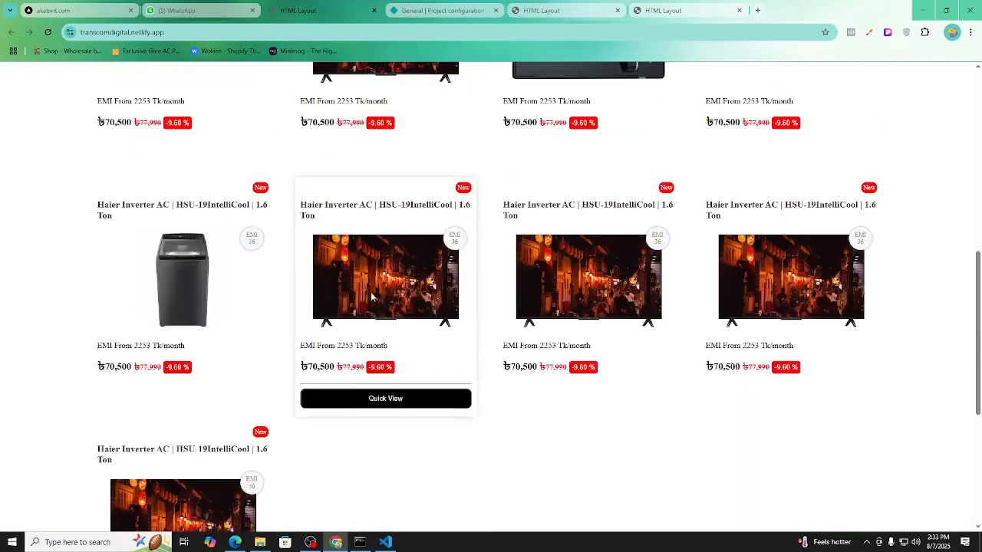
scroll(370, 291, up, 8)
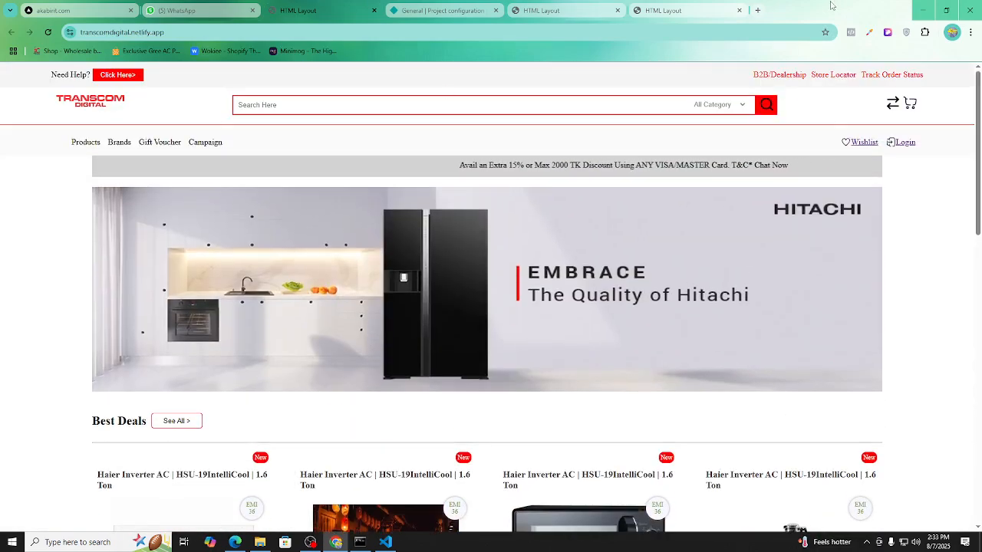
Review the live page from banner to footer in a smaller browser window, returning the window to full size at the end
double_click(831, 5)
scroll(445, 307, down, 3)
scroll(445, 307, up, 3)
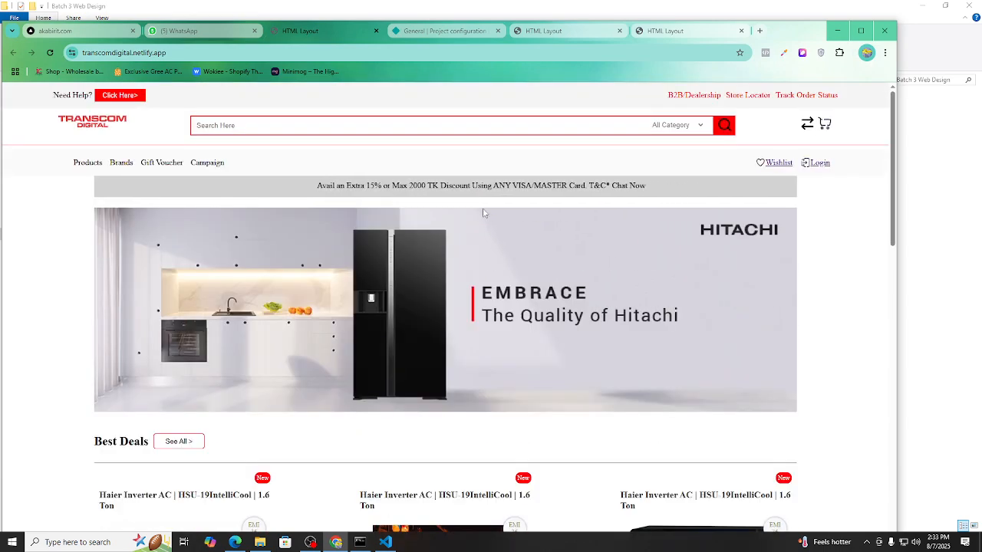
scroll(384, 230, down, 12)
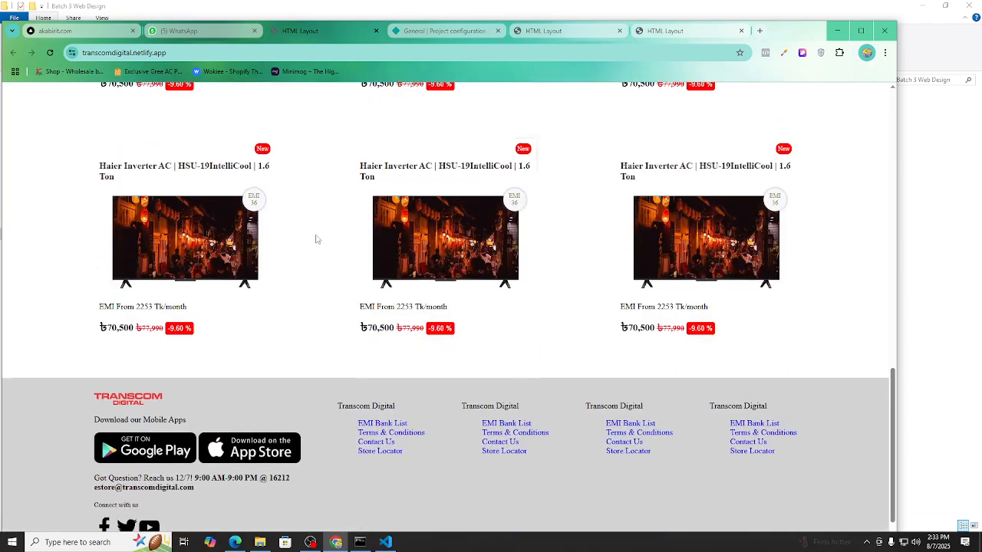
mouse_move(240, 201)
scroll(595, 288, up, 10)
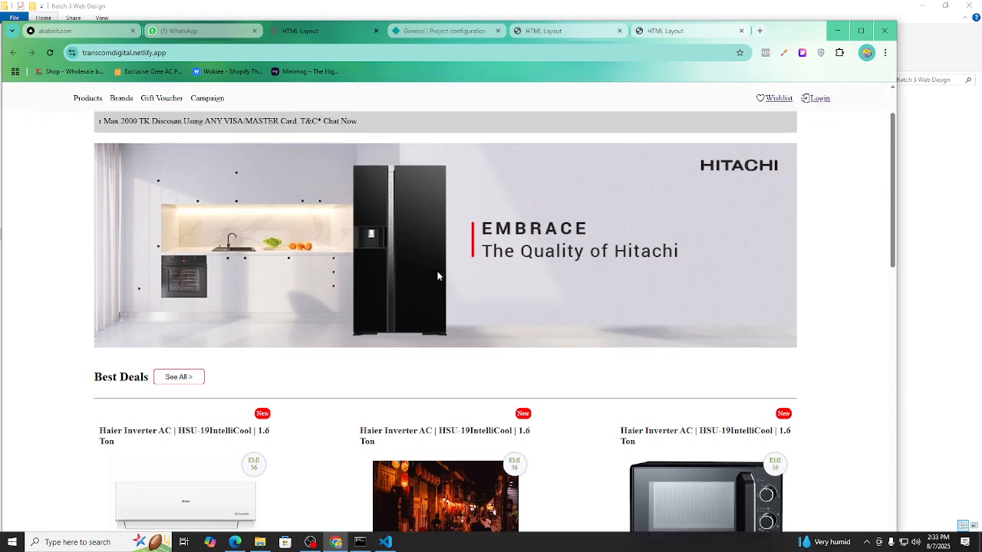
scroll(438, 274, up, 3)
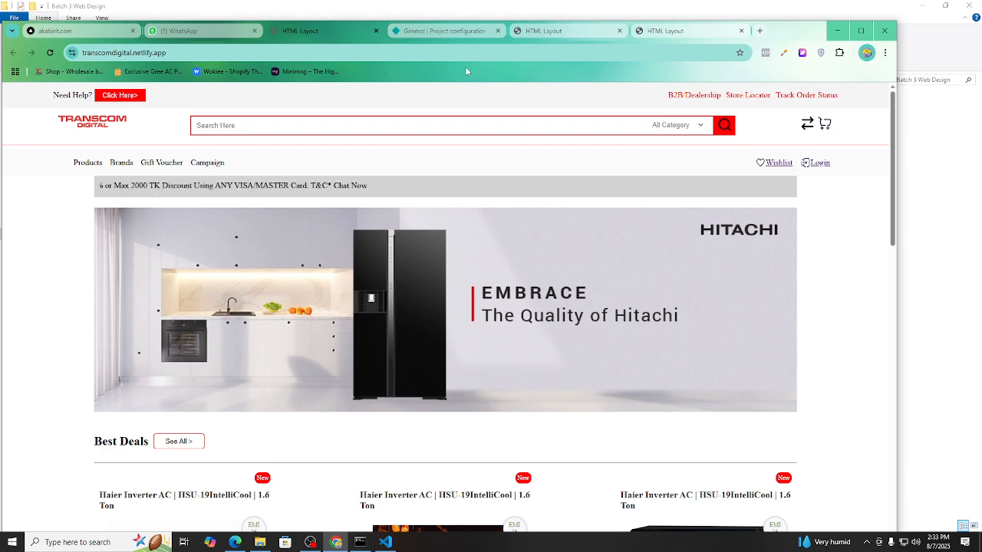
click(860, 31)
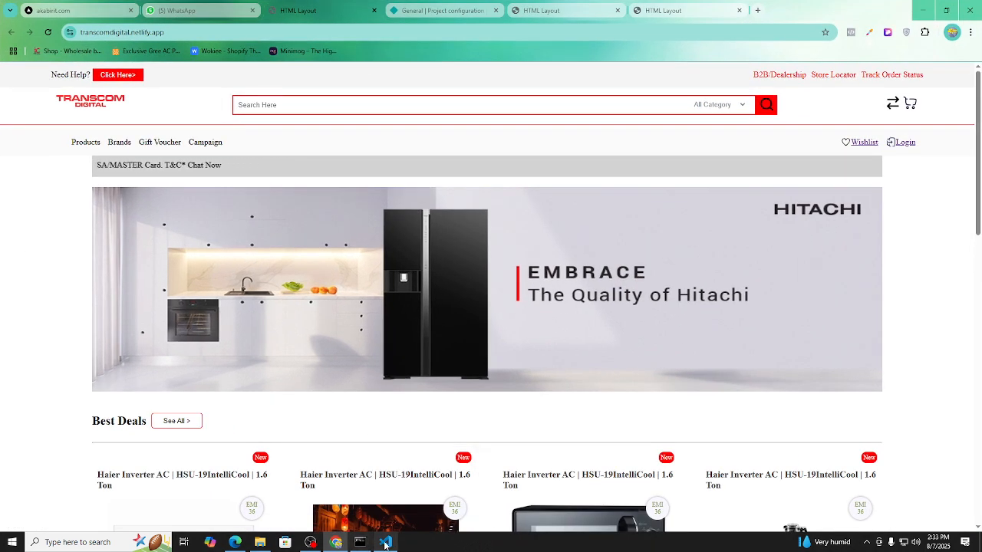
Close the Visual Studio Code, Chrome and Batch 3 Web Design folder windows, and bring up the OBS window
click(386, 543)
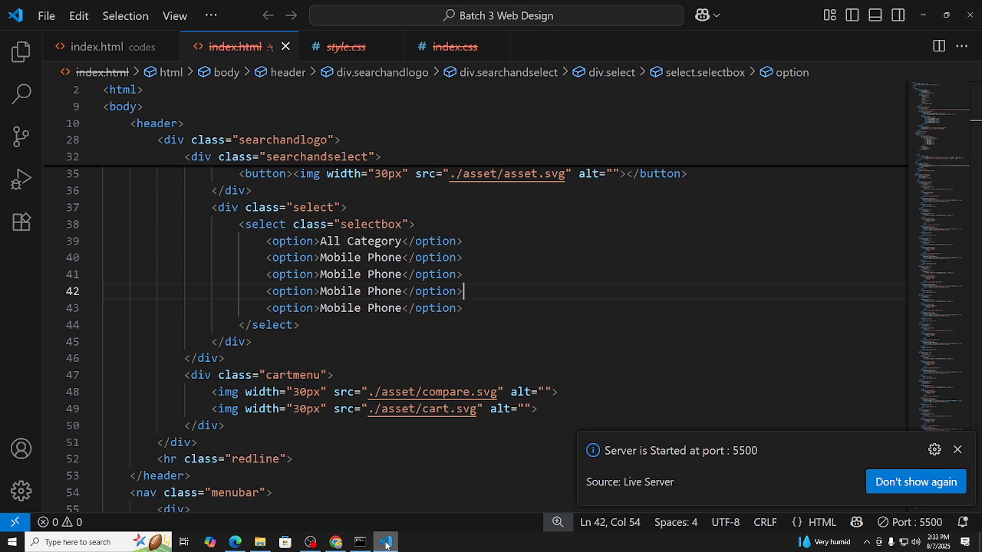
click(507, 245)
click(969, 15)
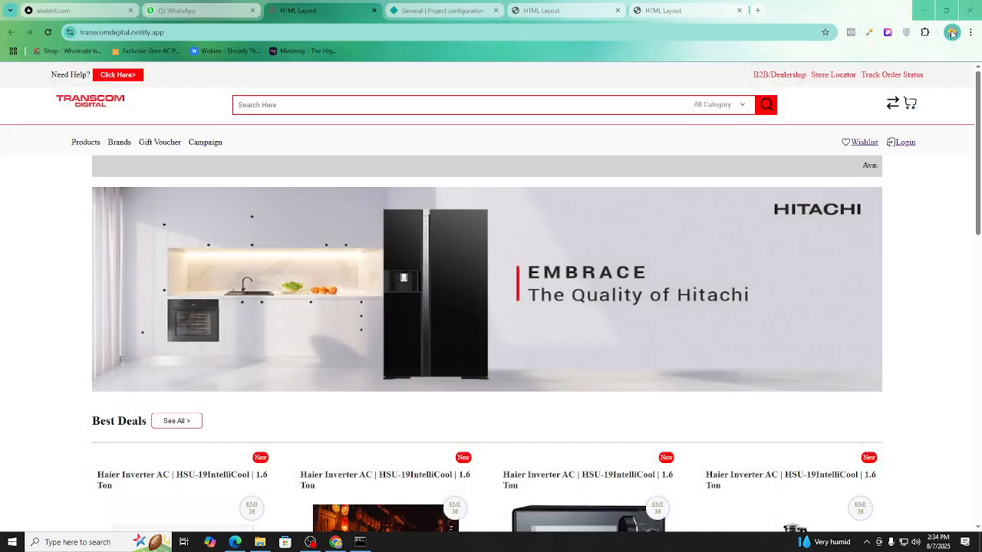
scroll(619, 231, down, 5)
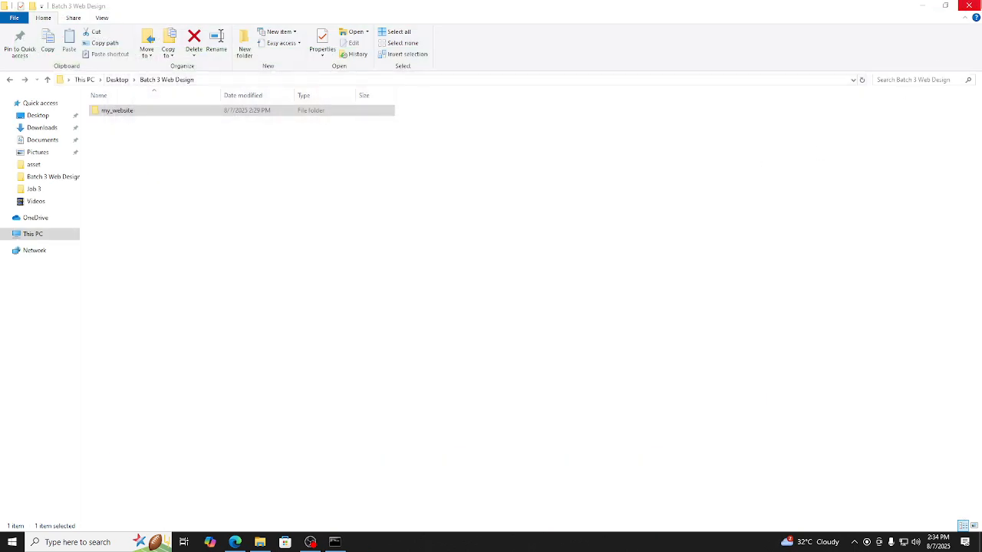
click(969, 6)
click(311, 542)
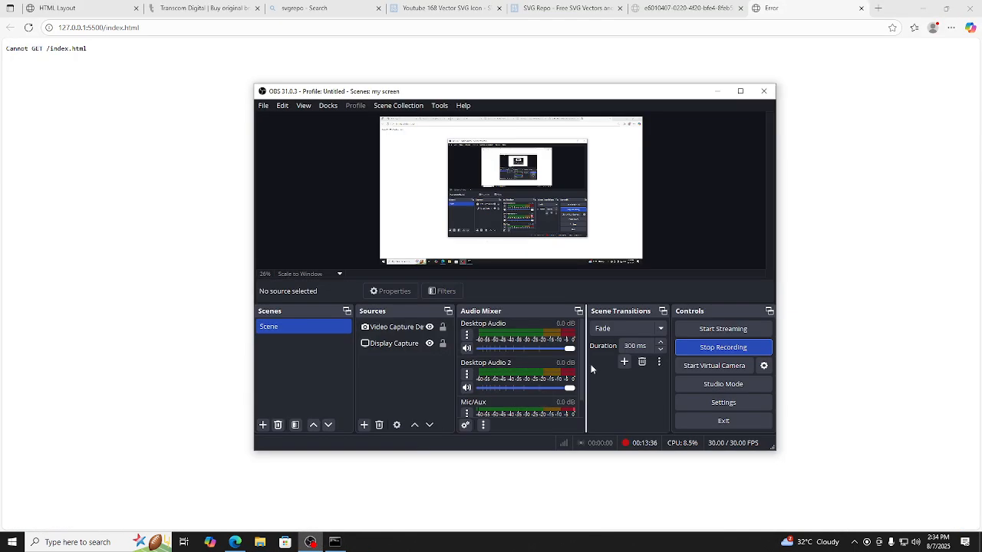